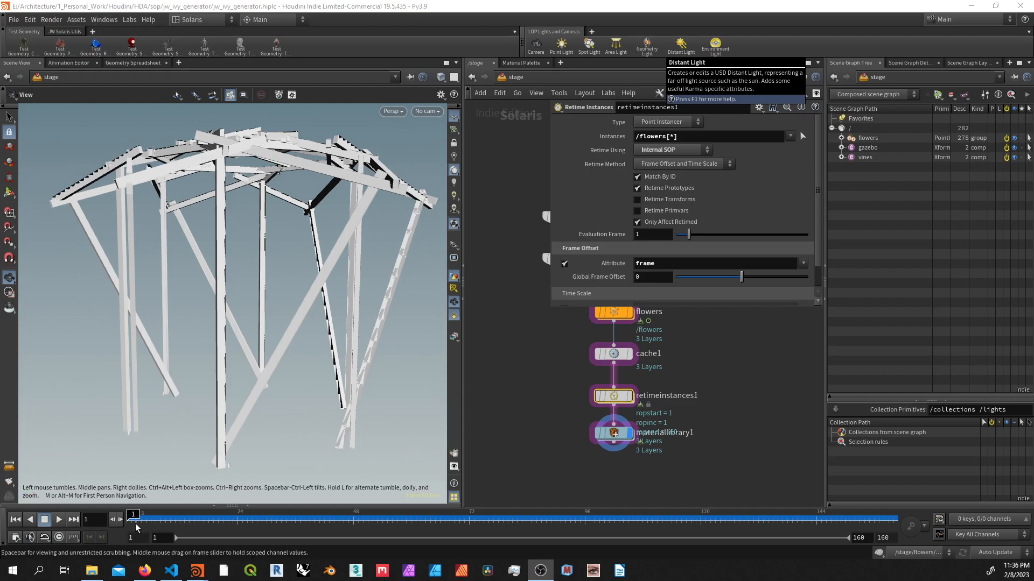
Step: Scrub the timeline to watch the ivy and flowers grow, then switch to the browser comments
left_click_drag(134, 521, 719, 528)
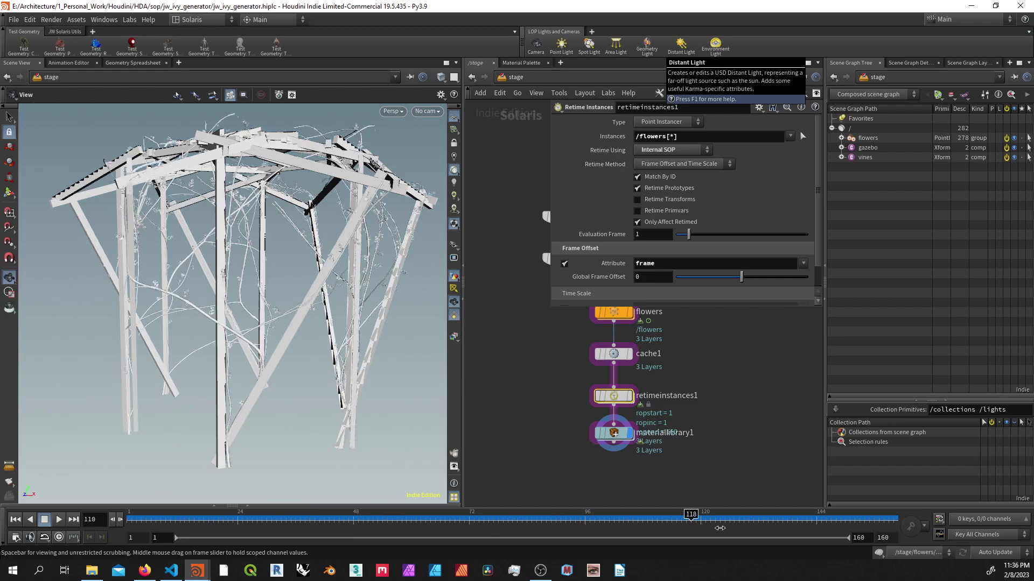
left_click(144, 571)
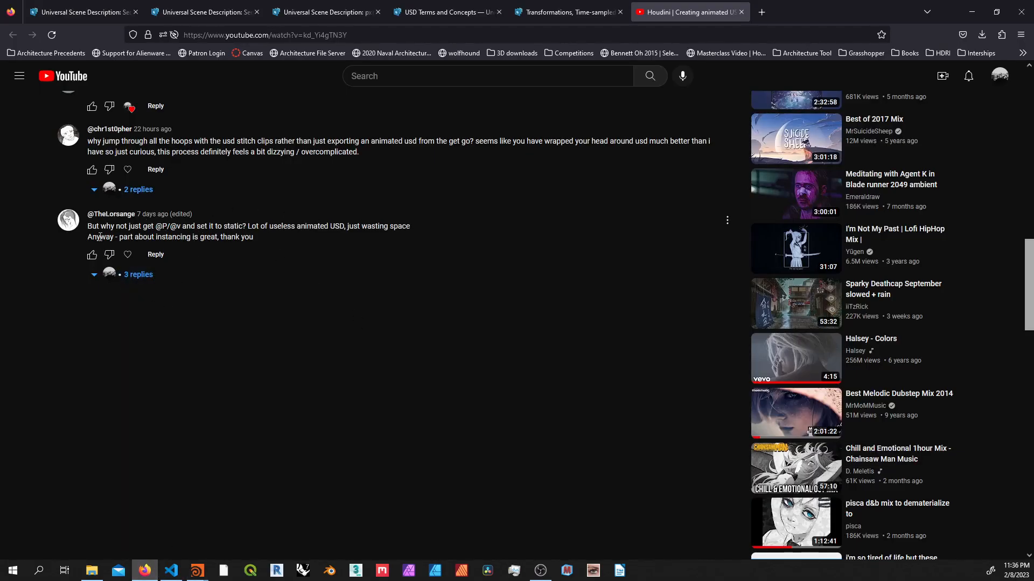
scroll(196, 300, "up", 1)
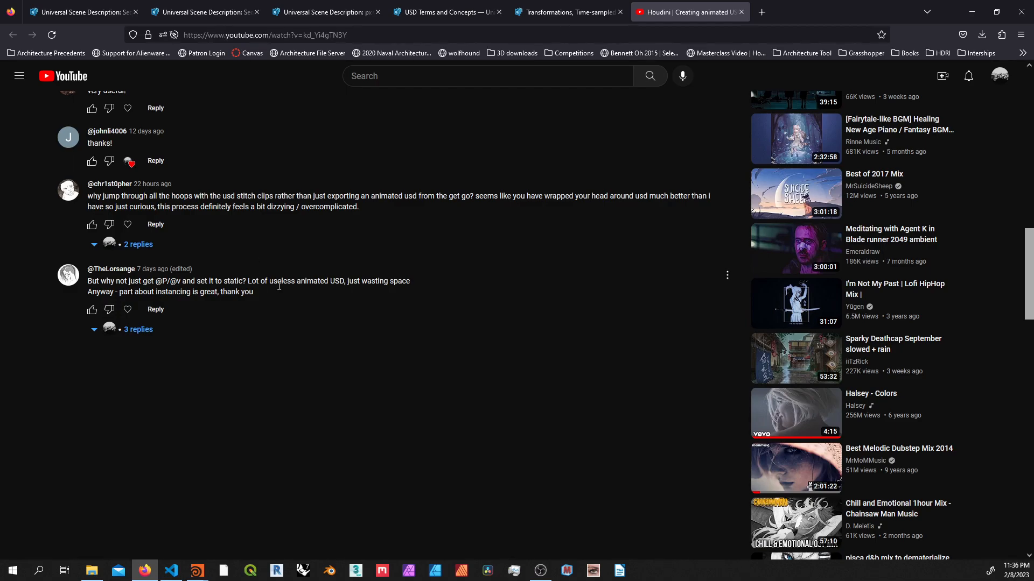
left_click(194, 571)
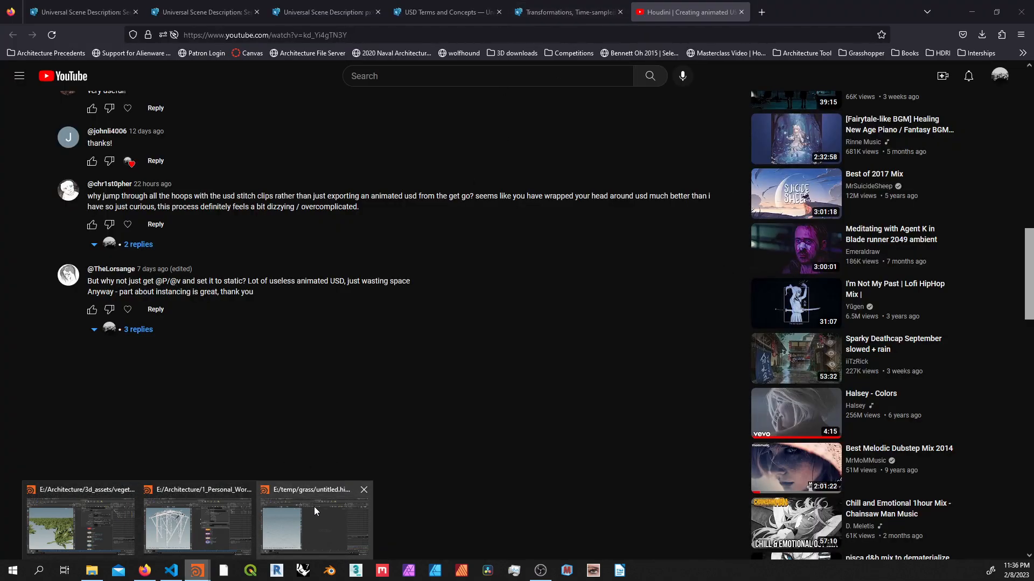
Step: Add a SOP Create node in the grass scene's stage network and dive inside it
left_click(289, 520)
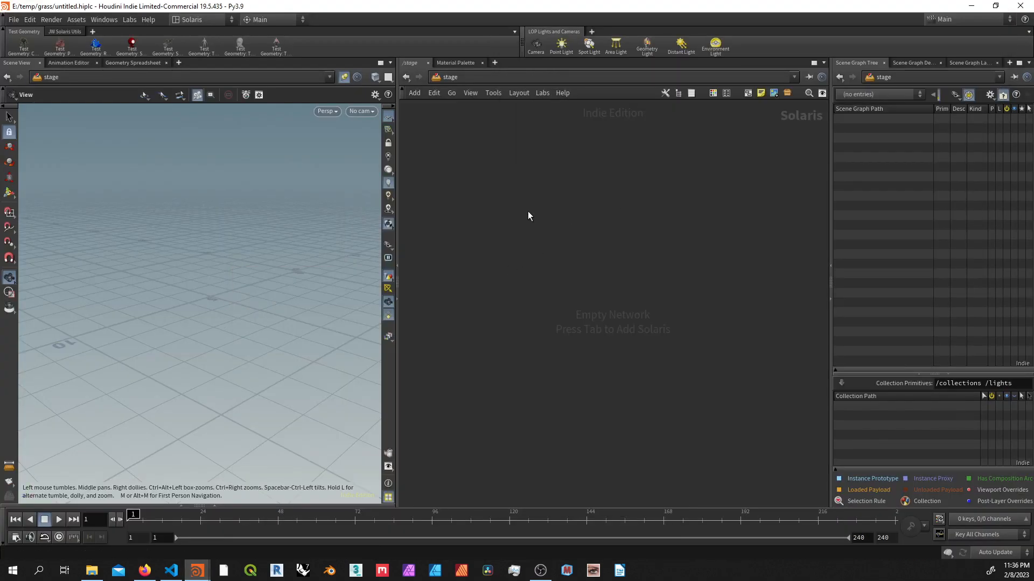
key("Tab")
type("crea")
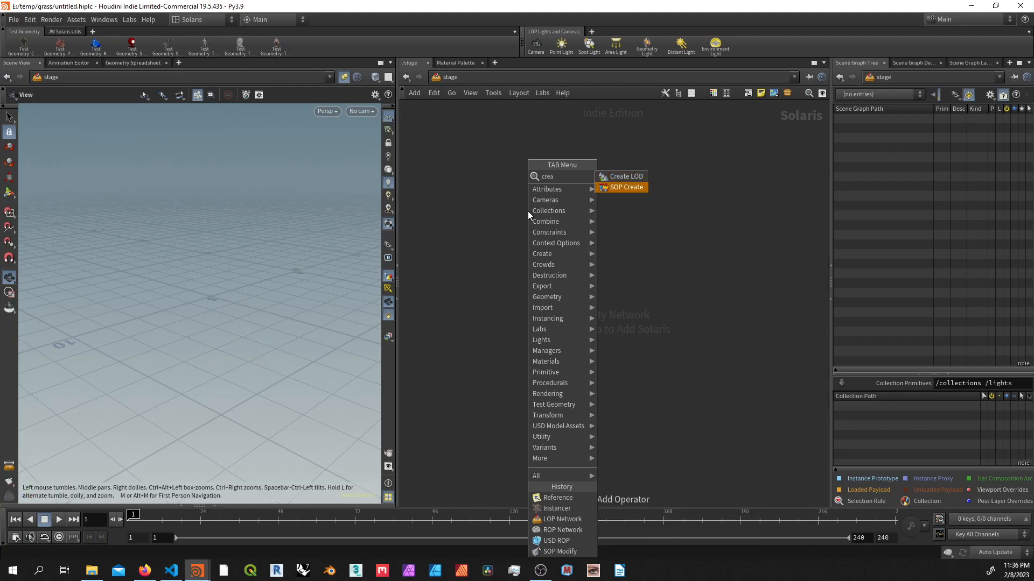
key("Return")
left_click(565, 264)
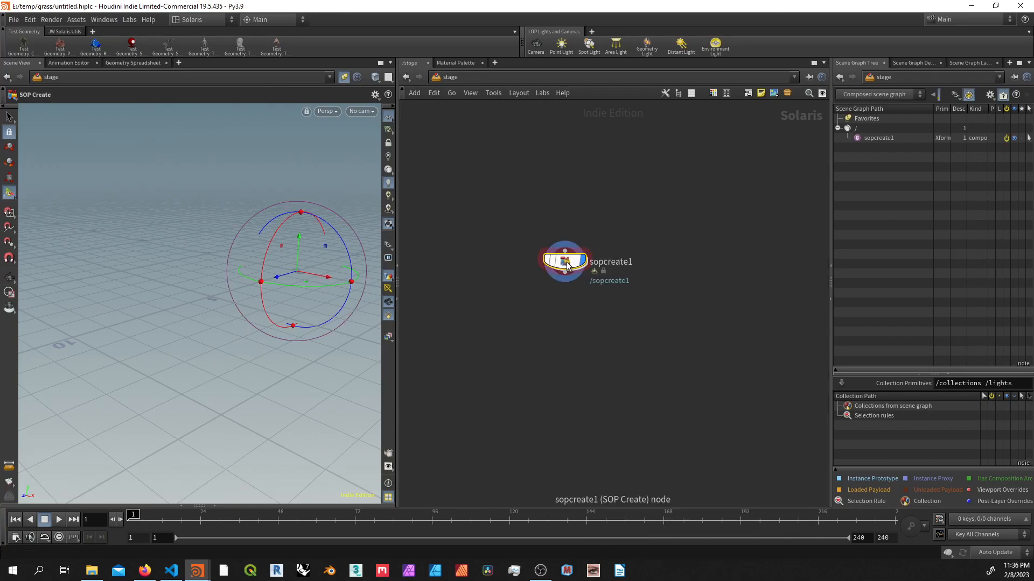
double_click(565, 263)
Step: Paste the copied grass simulation nodes, display subnet1's output and play the growth
key("ctrl+v")
key("h")
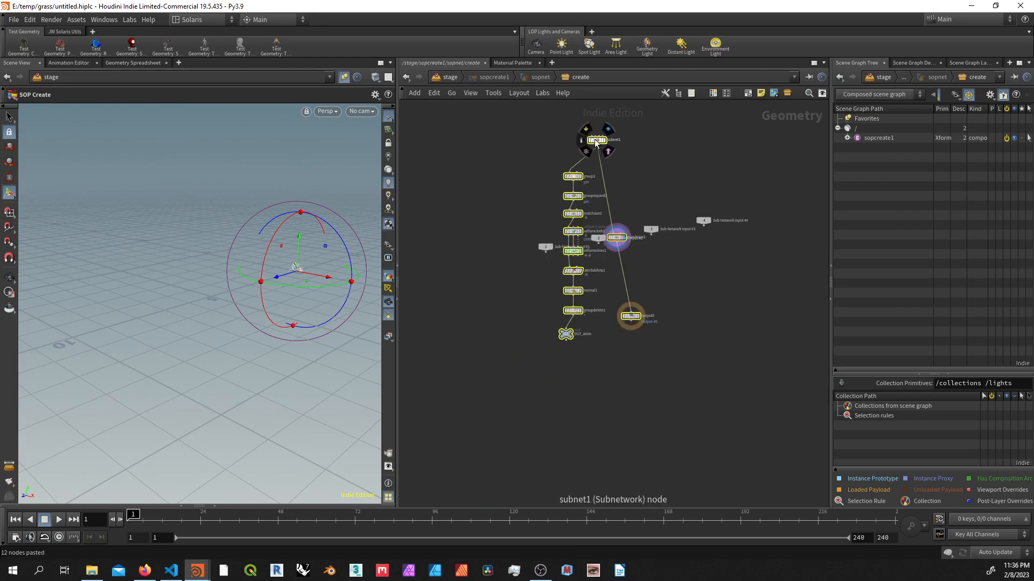
scroll(610, 258, "up", 3)
left_click(596, 220)
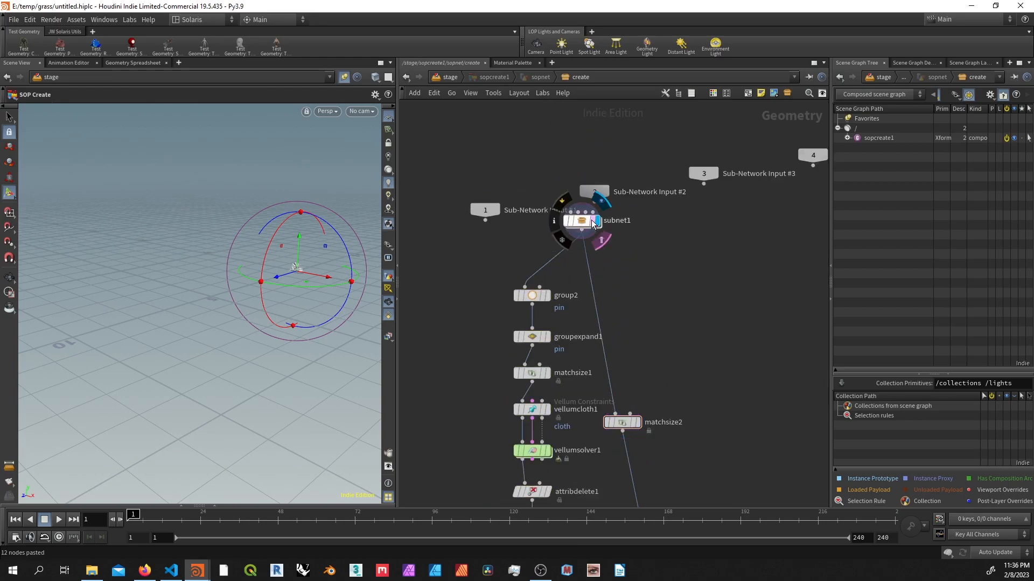
left_click_drag(260, 288, 248, 328)
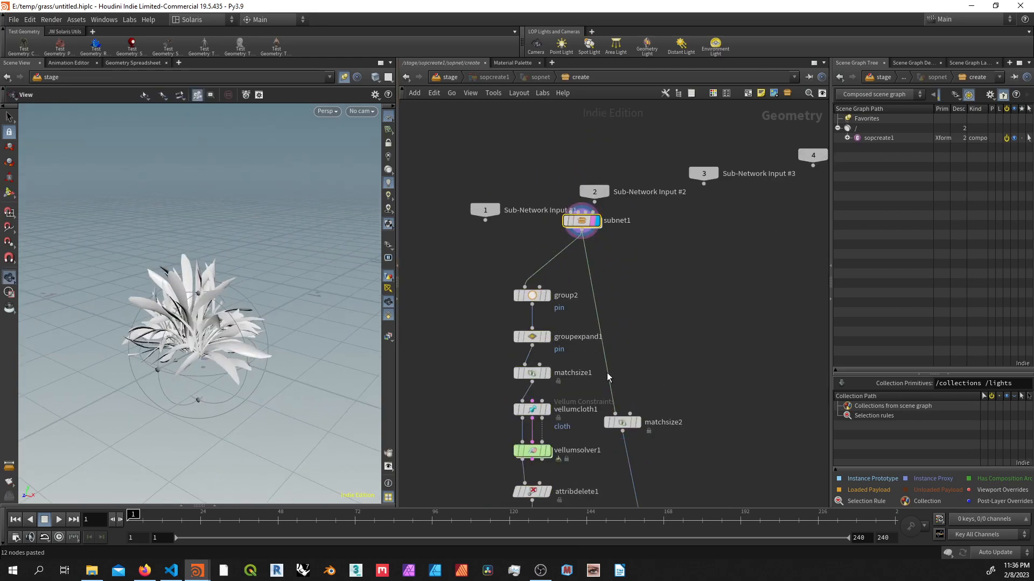
middle_click_drag(671, 491, 622, 313)
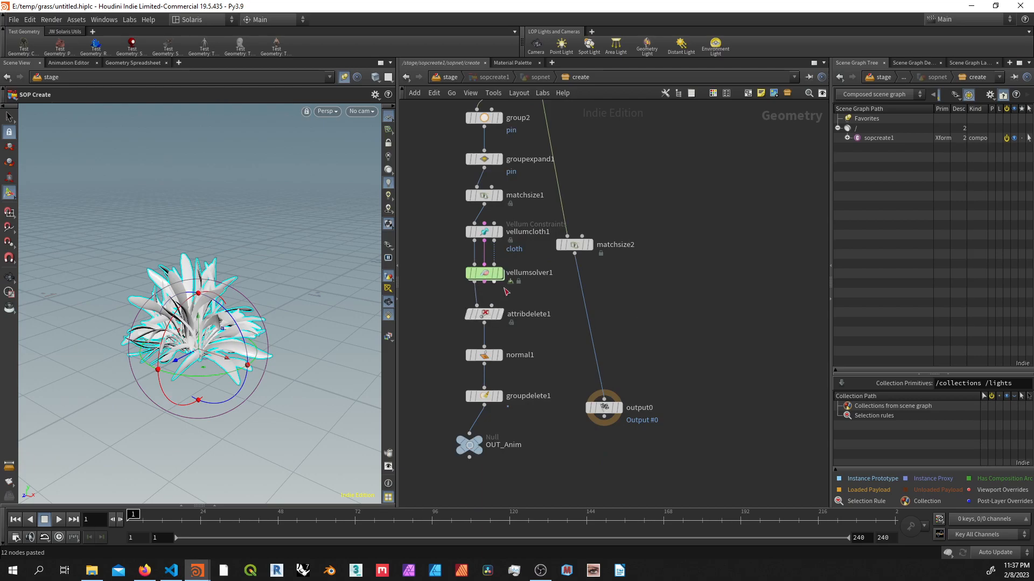
key("u")
key("Up")
Step: Set sopcreate1's Import Path Prefix to /grass/geo and override Kind Authoring to None
key("p")
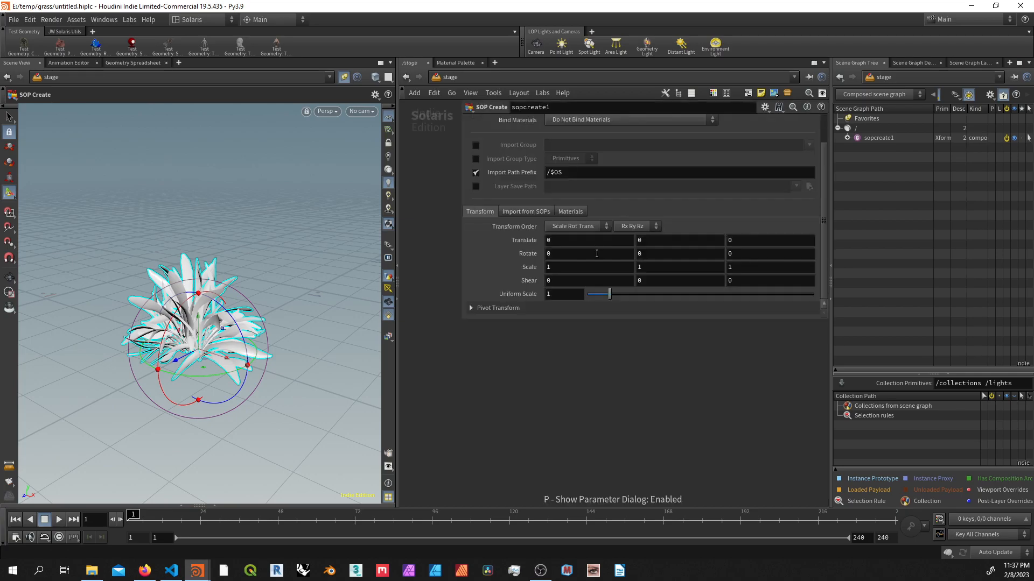
left_click(558, 172)
type("/grass/geo")
key("Return")
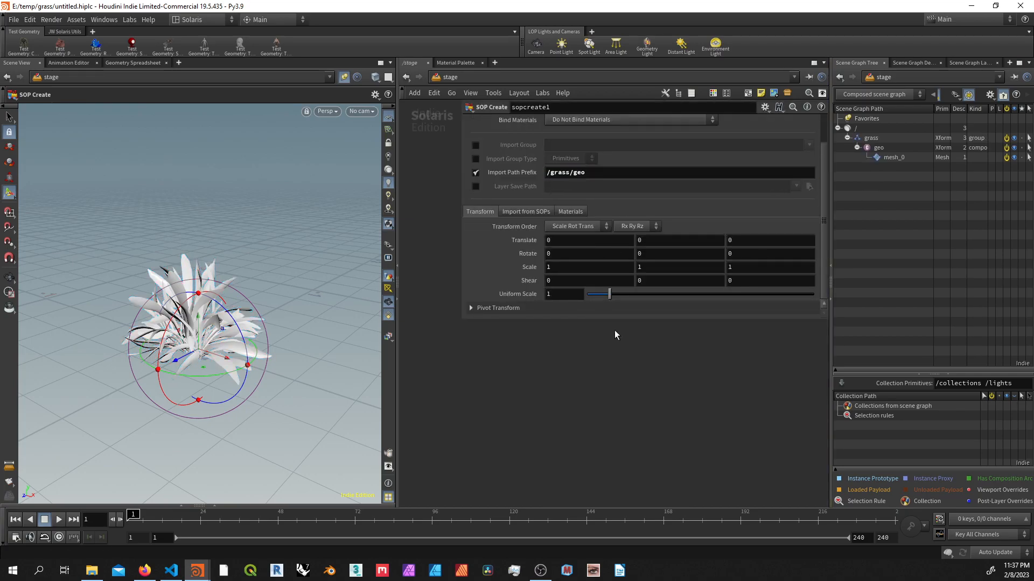
left_click(526, 212)
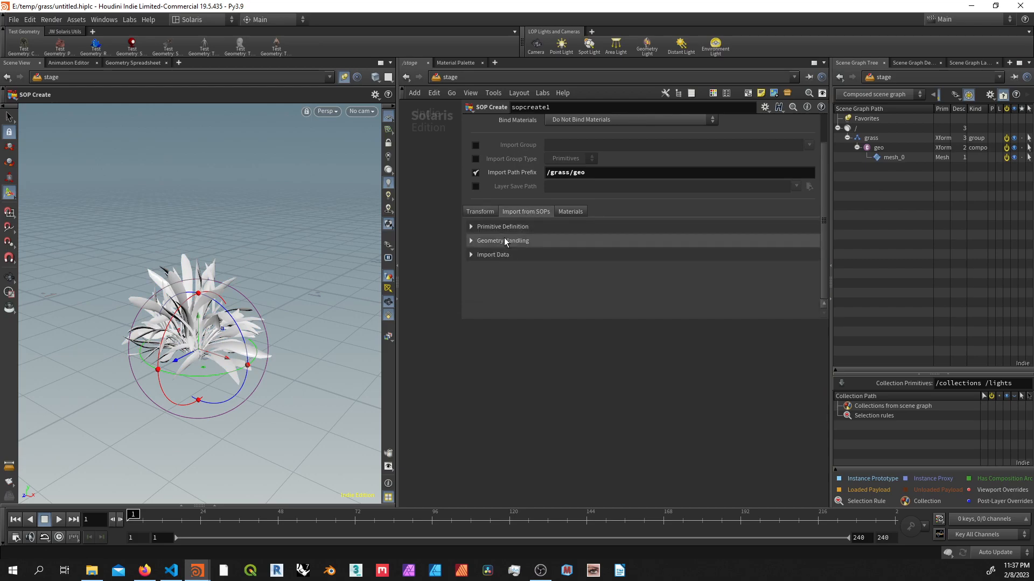
left_click(514, 227)
scroll(514, 264, "down", 2)
left_click(476, 282)
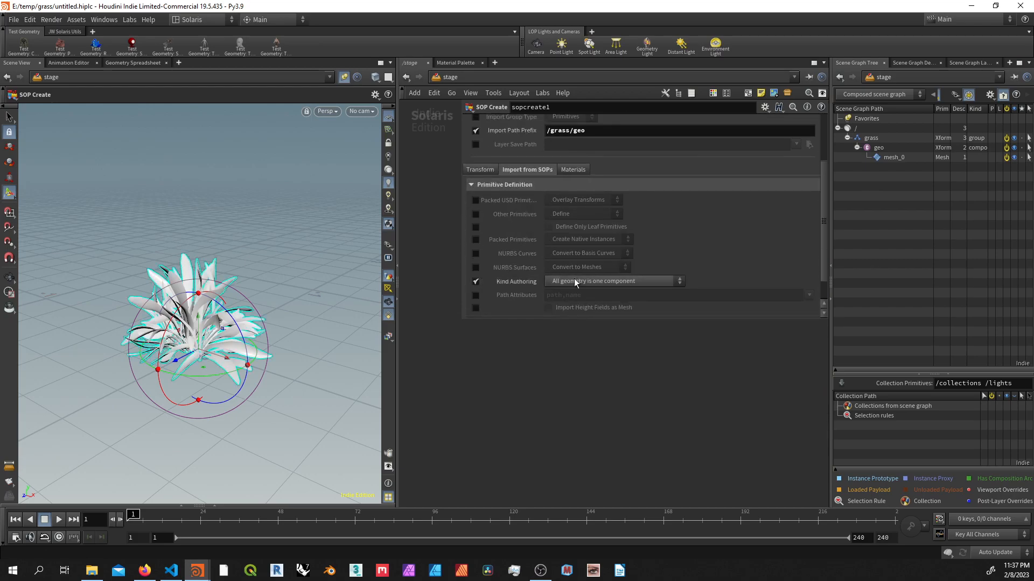
left_click(607, 280)
left_click(572, 275)
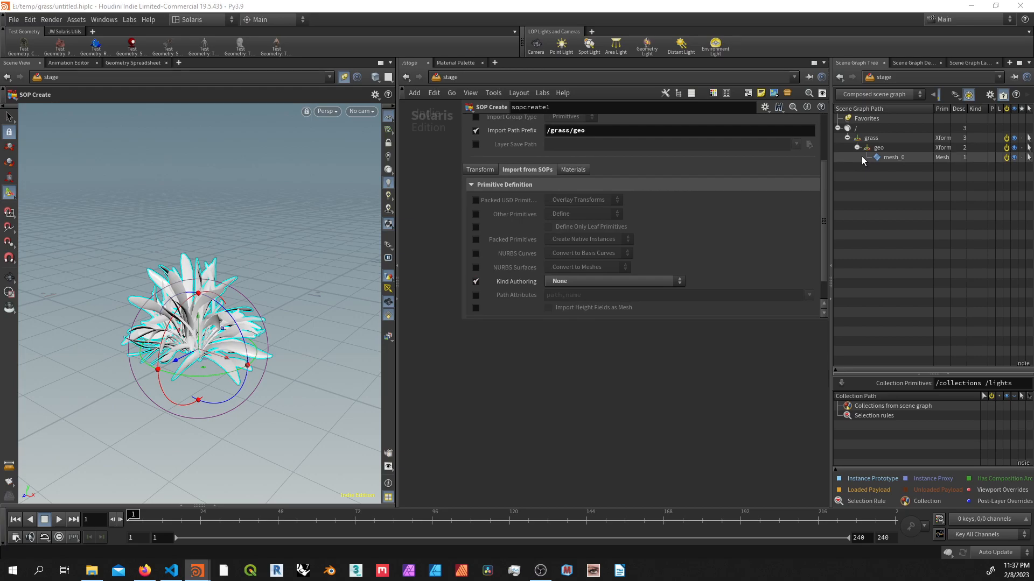
key("h")
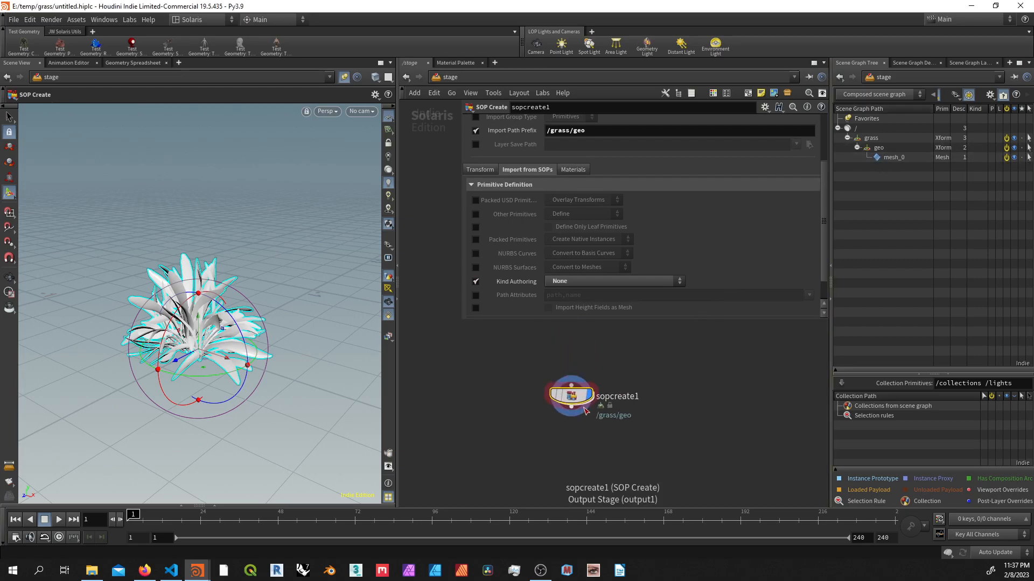
Step: Add a Reference node below sopcreate1 in the stage network
left_click_drag(578, 407, 575, 390)
left_click(569, 396)
key("Escape")
key("Tab")
key("Escape")
key("Tab")
type("reference")
key("Return")
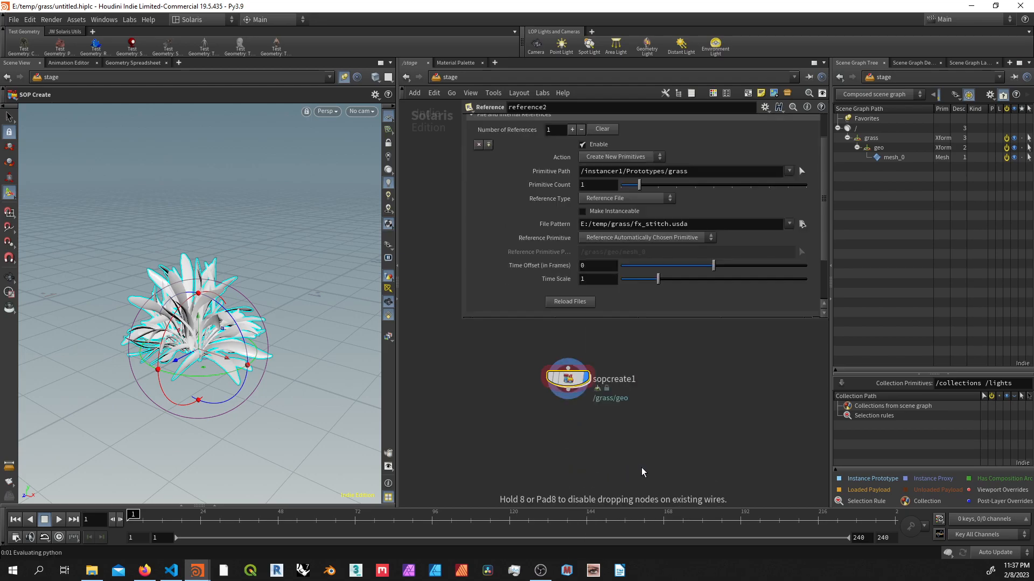
left_click(637, 467)
Step: Add a Material Library node and wire it into reference1's second input
key("Tab")
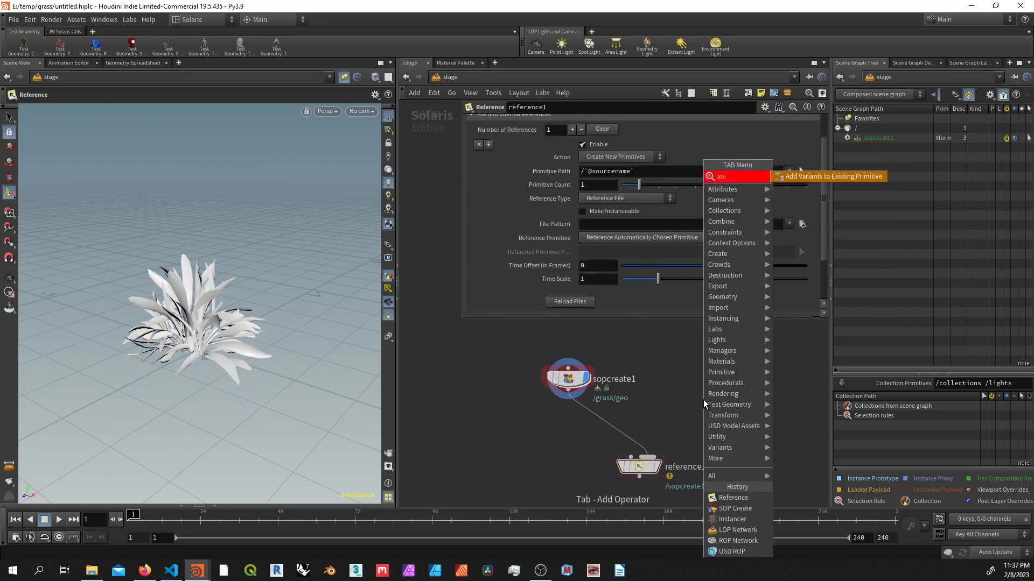
key("Escape")
key("Tab")
type("material library")
key("Return")
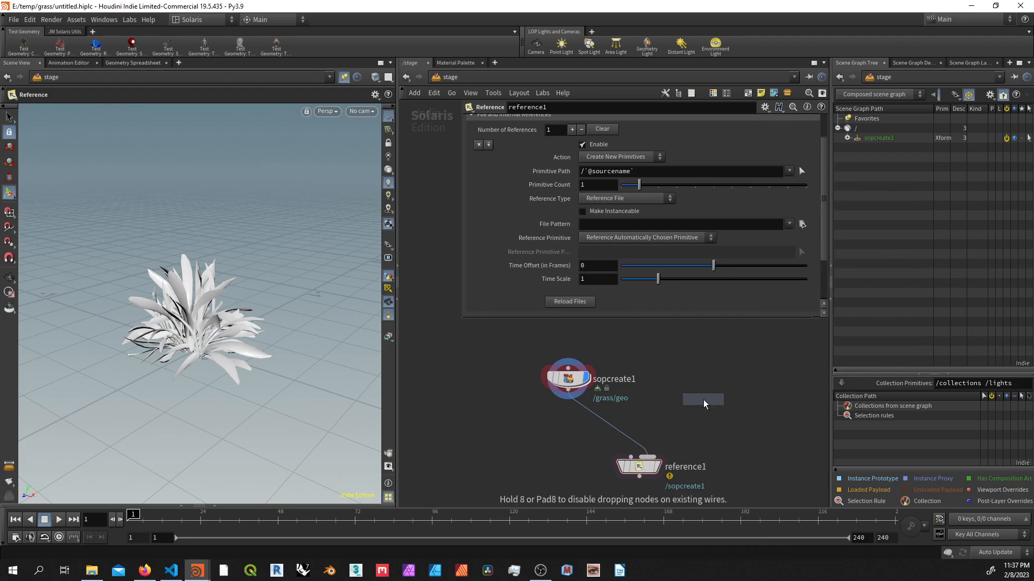
left_click(703, 400)
left_click_drag(650, 454, 707, 407)
Step: Inside the library, add a MtlX Standard Surface shader with a dark green base colour
double_click(704, 400)
key("Tab")
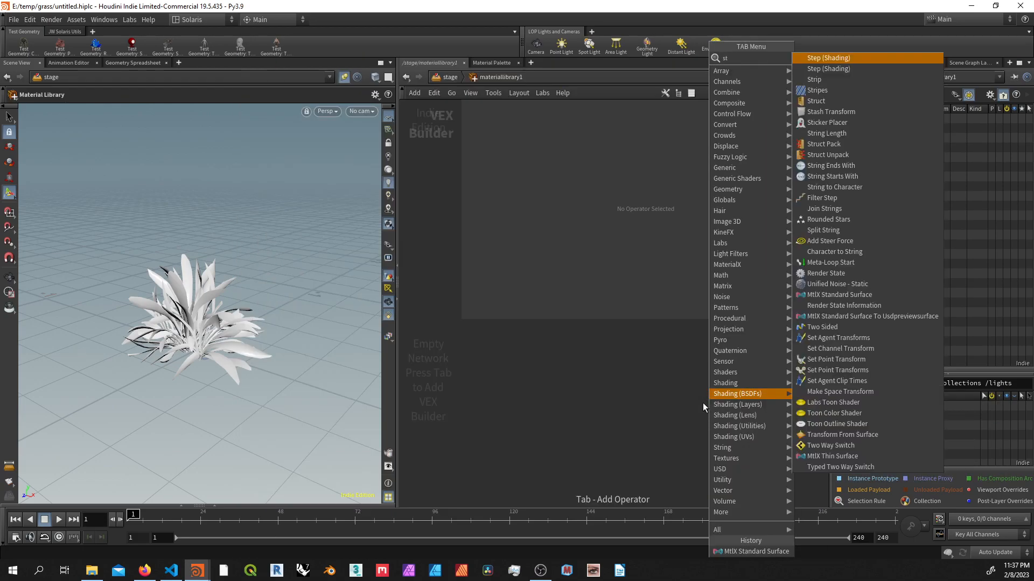
type("sta")
key("Return")
left_click(516, 345)
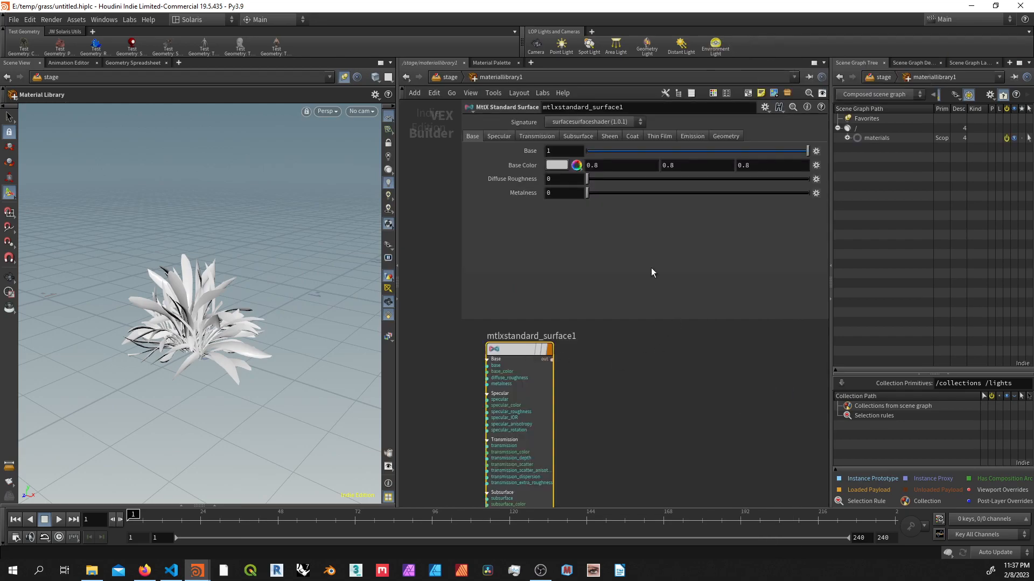
left_click(574, 166)
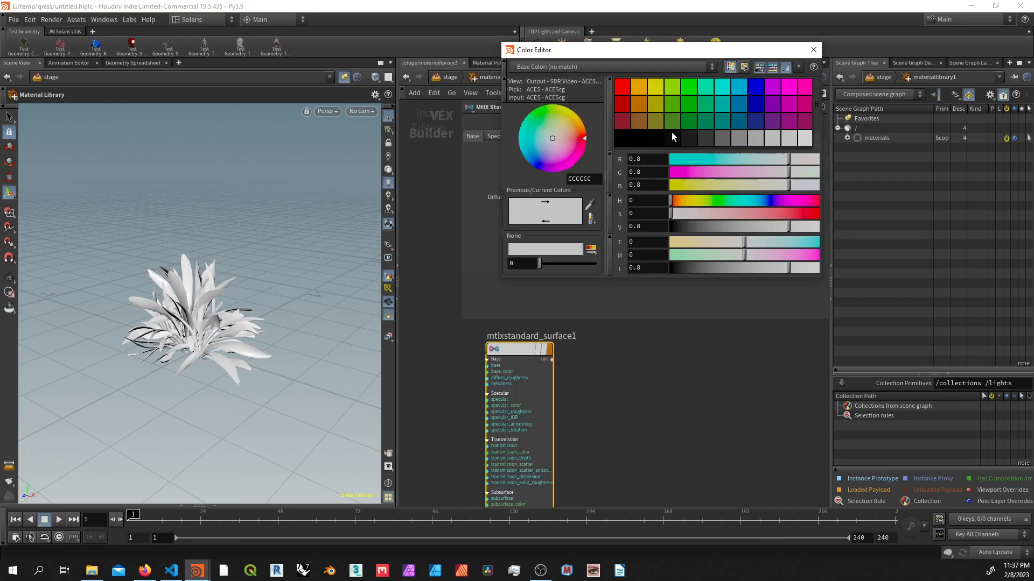
left_click(672, 123)
key("u")
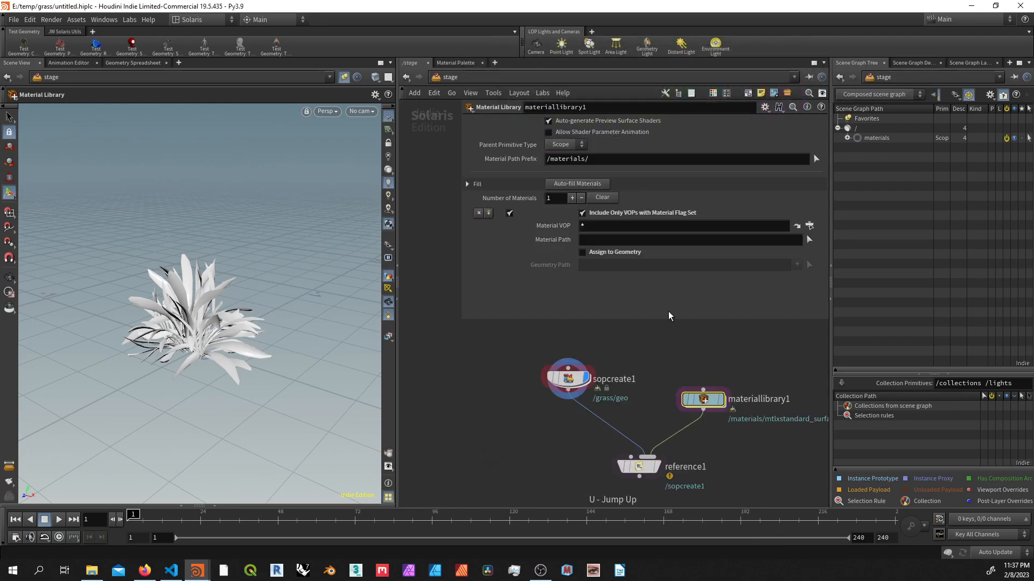
left_click(572, 187)
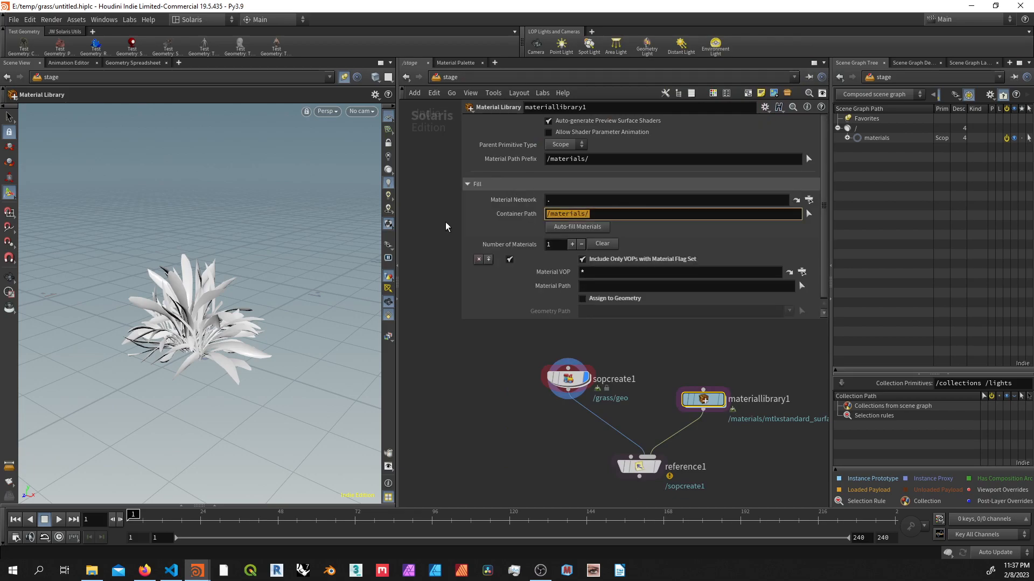
type("/grass/mtl/")
Step: Set the material library's container path to /grass/mtl/ and auto-fill its materials
key("Return")
left_click(576, 226)
left_click(638, 466)
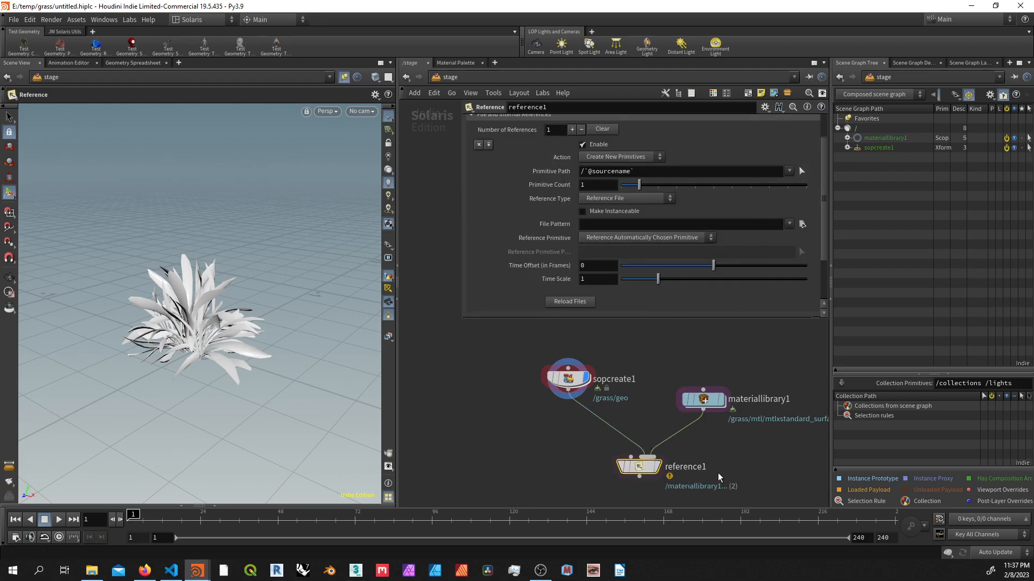
middle_click_drag(719, 476, 709, 439)
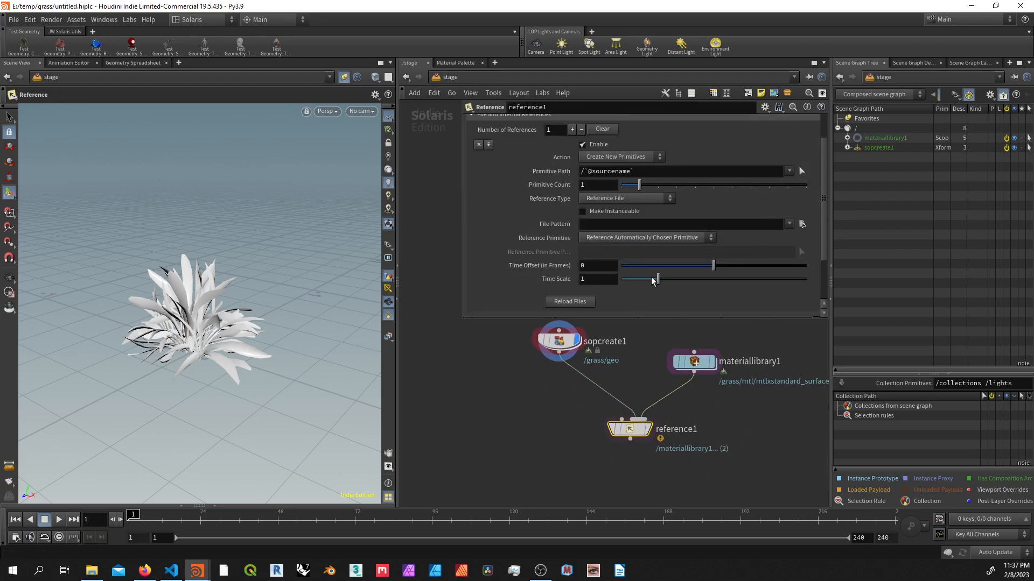
Step: Set reference1's Primitive Path to /grass and clear its file references
double_click(605, 171)
type("/grass")
key("Return")
scroll(616, 202, "up", 1)
left_click(607, 166)
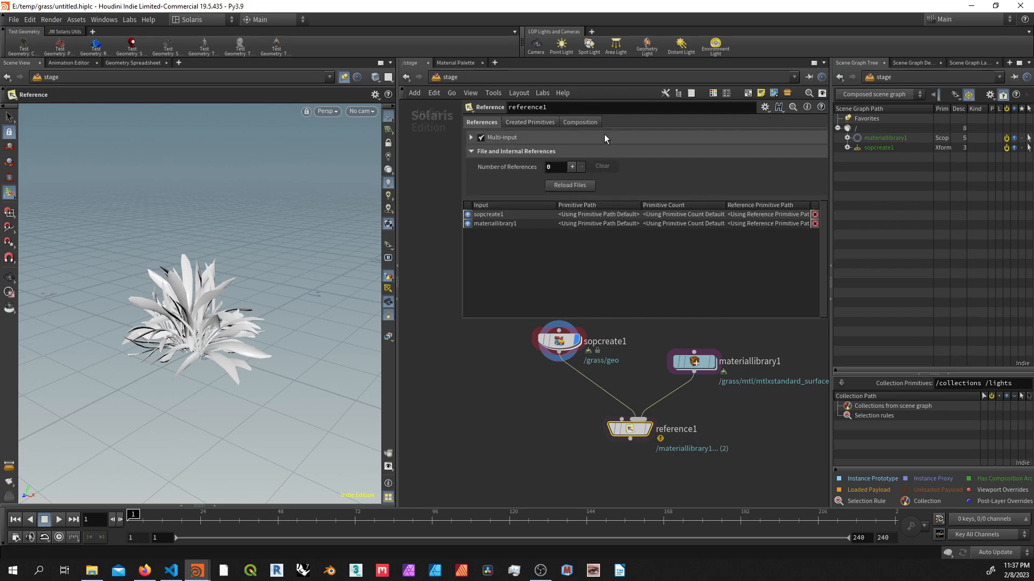
key("BackSpace")
type("/gra")
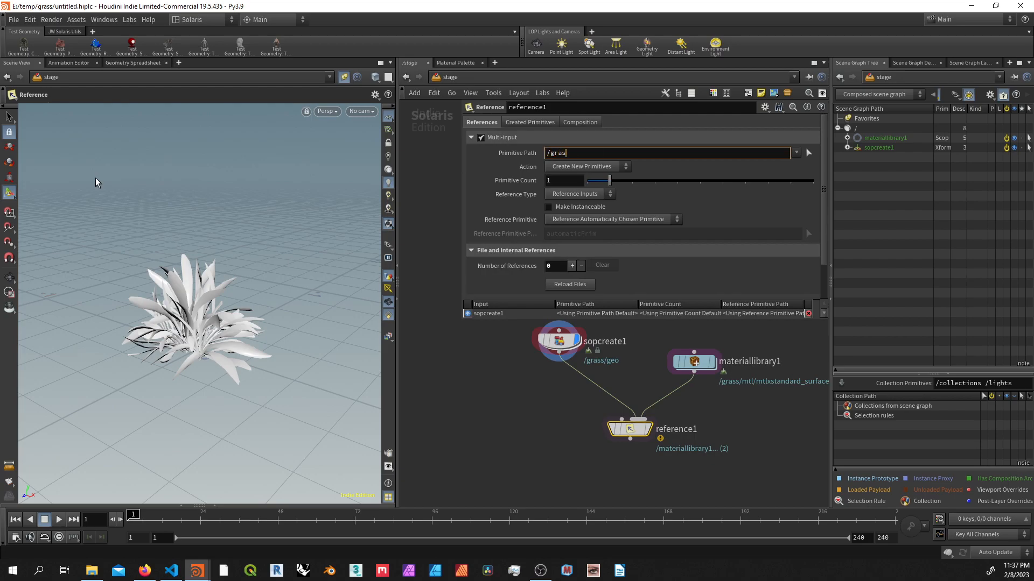
type("s")
key("Return")
Step: Add an Assign Material node binding mtlxstandard_surface1 to /grass/geo/mesh_0 and display it
key("Tab")
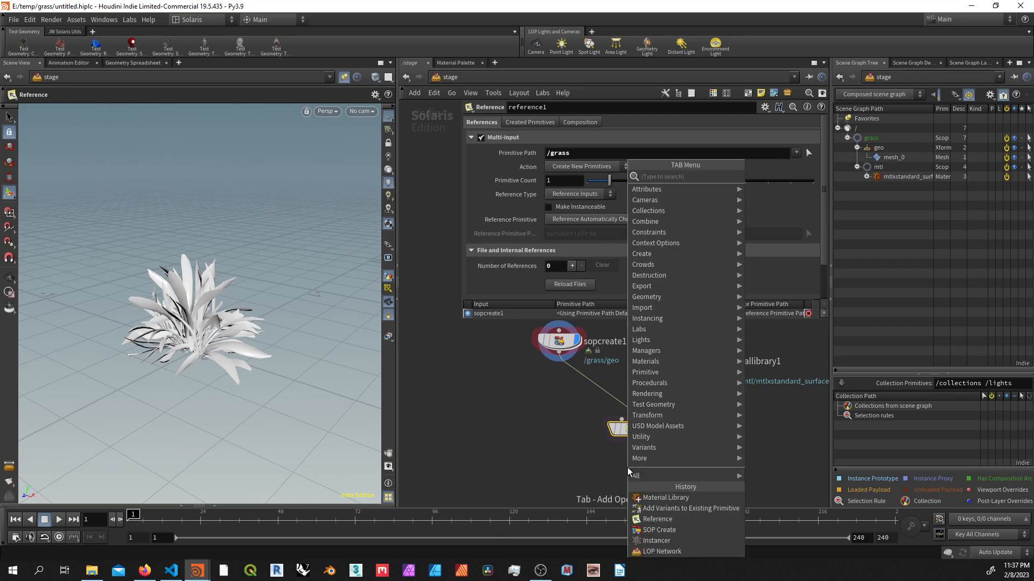
type("assign m")
key("Return")
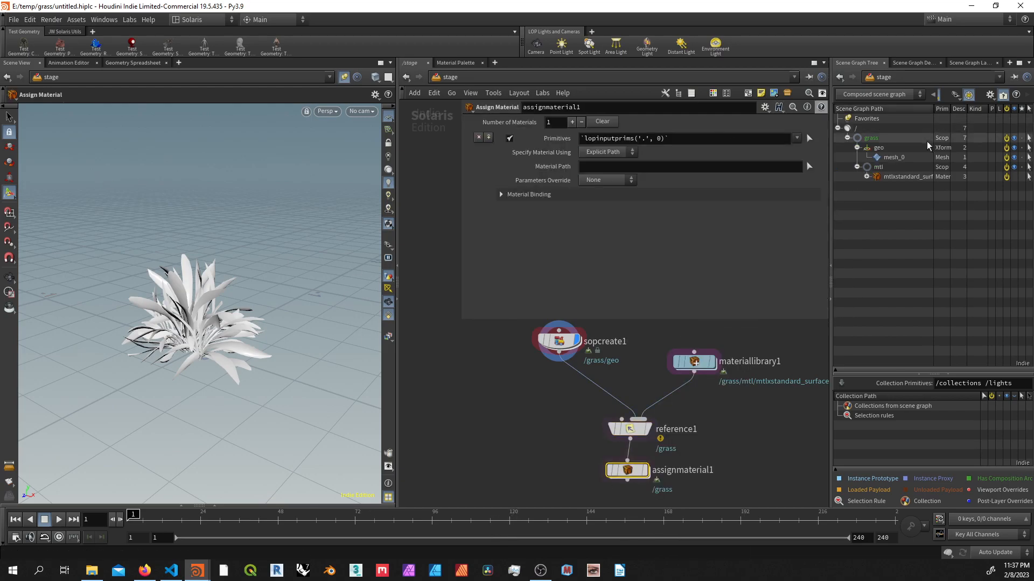
left_click(904, 157)
left_click_drag(725, 146, 726, 146)
left_click_drag(645, 172, 645, 168)
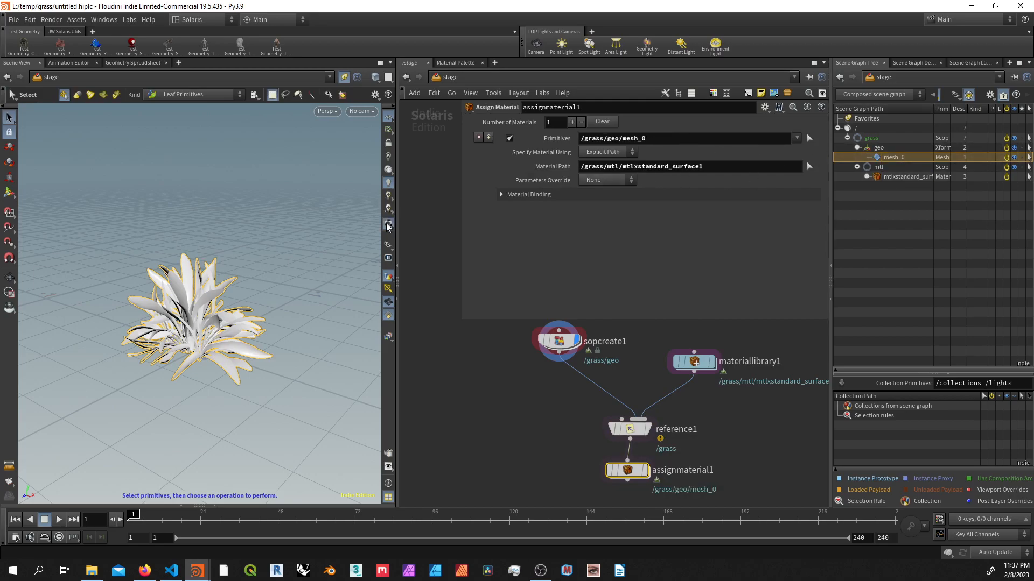
left_click(645, 470)
middle_click(632, 438)
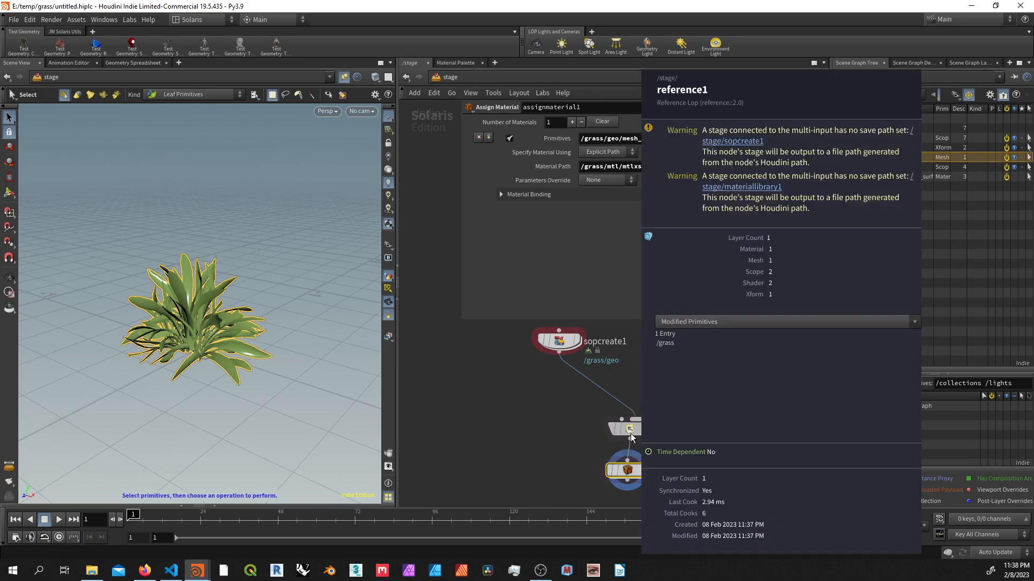
Step: Insert a Configure Layer after sopcreate1 with Save Path set to geo.usdc
key("Tab")
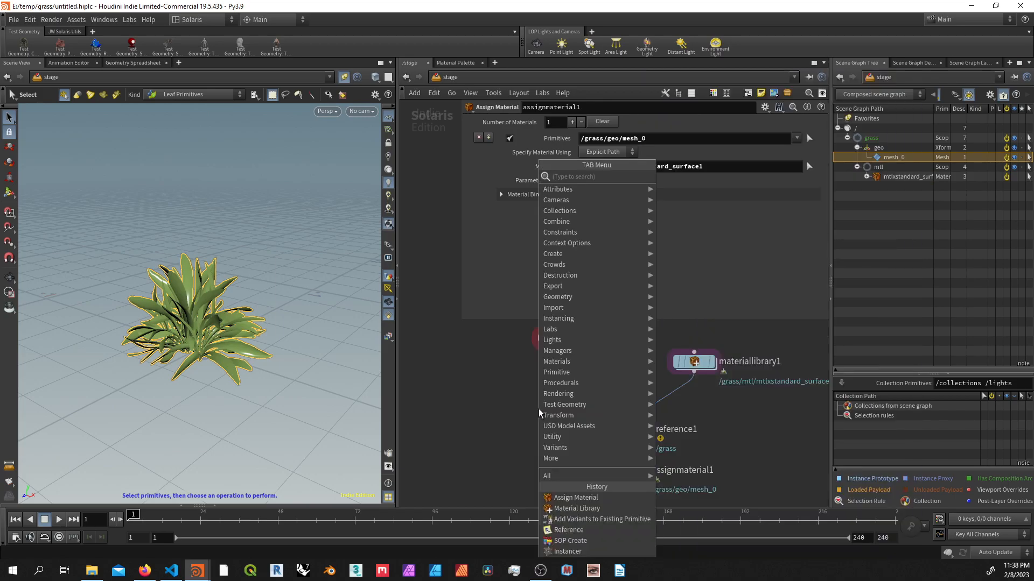
type("confi")
key("Return")
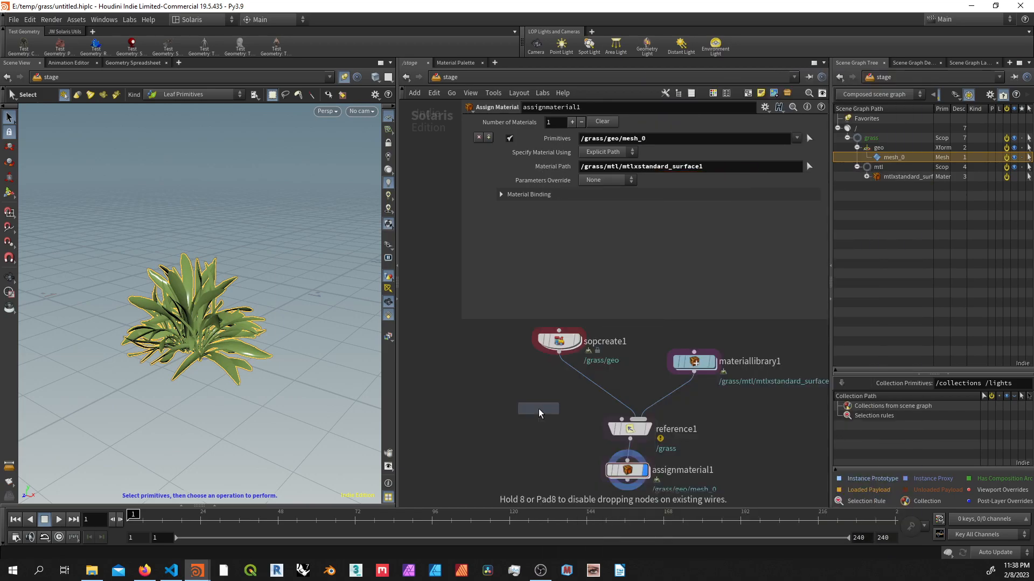
left_click(608, 386)
left_click_drag(609, 386, 535, 406)
left_click(475, 122)
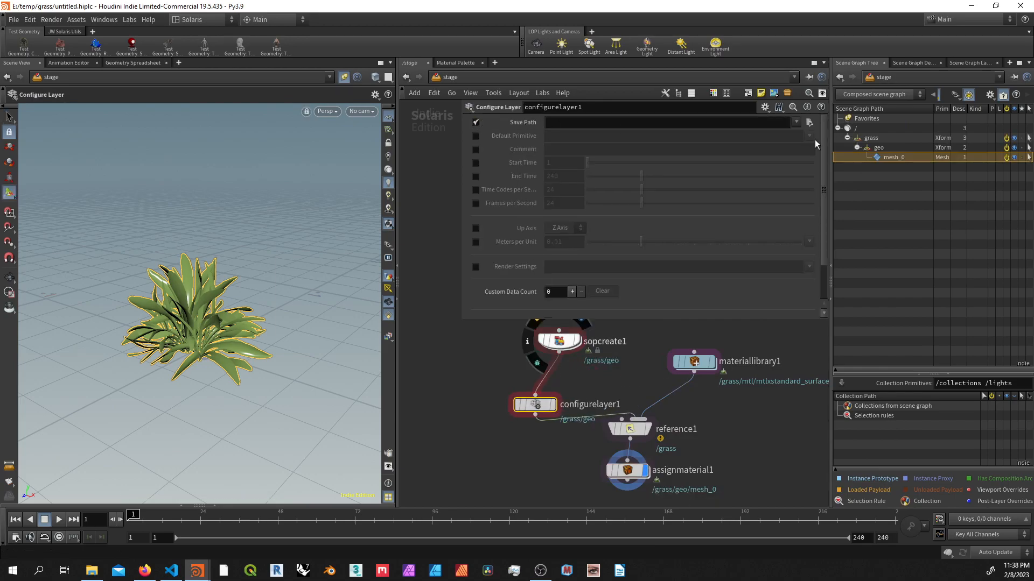
left_click(808, 125)
double_click(762, 132)
Step: Paste a copy after materiallibrary1 saving to mtl.usdc and tidy the node layout
key("ctrl+c")
key("ctrl+v")
left_click(678, 403)
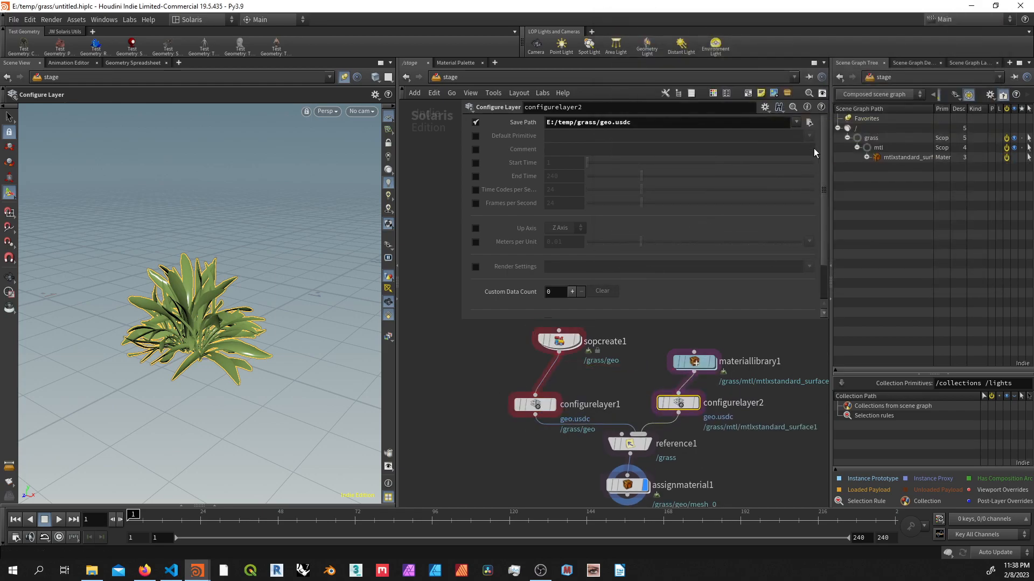
left_click(809, 122)
double_click(753, 142)
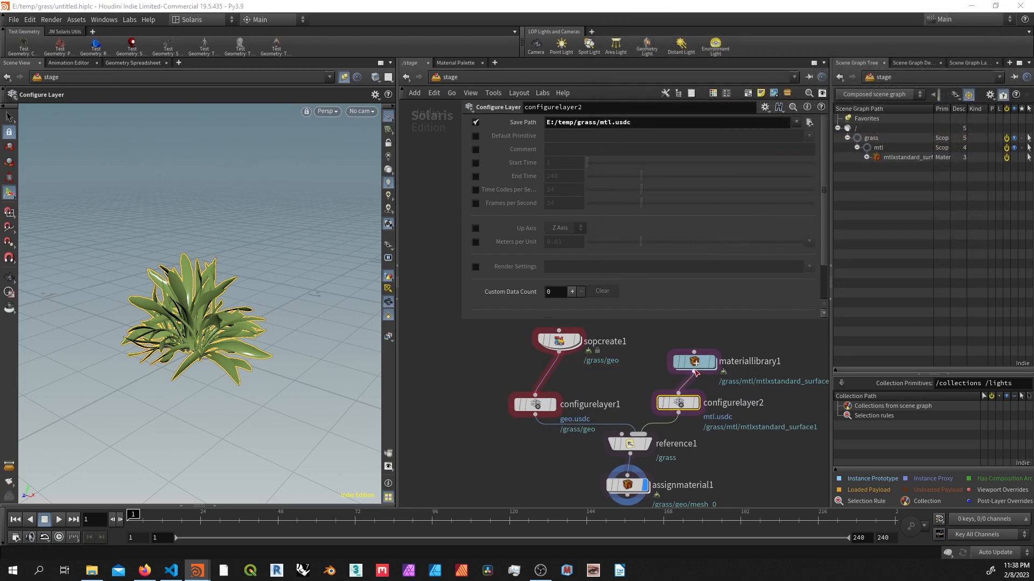
left_click_drag(694, 361, 698, 334)
scroll(623, 371, "down", 1)
scroll(630, 392, "down", 1)
scroll(622, 410, "up", 2)
middle_click_drag(621, 410, 650, 446)
left_click_drag(571, 361, 572, 336)
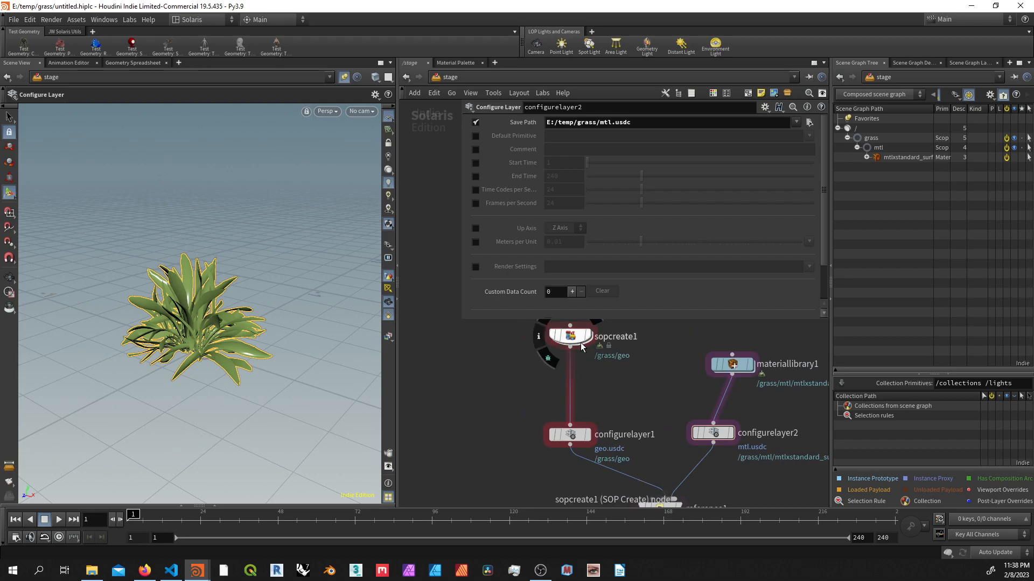
Step: Insert a Configure Primitive after sopcreate1 setting /grass to Kind Component
key("Tab")
type("configu")
key("Return")
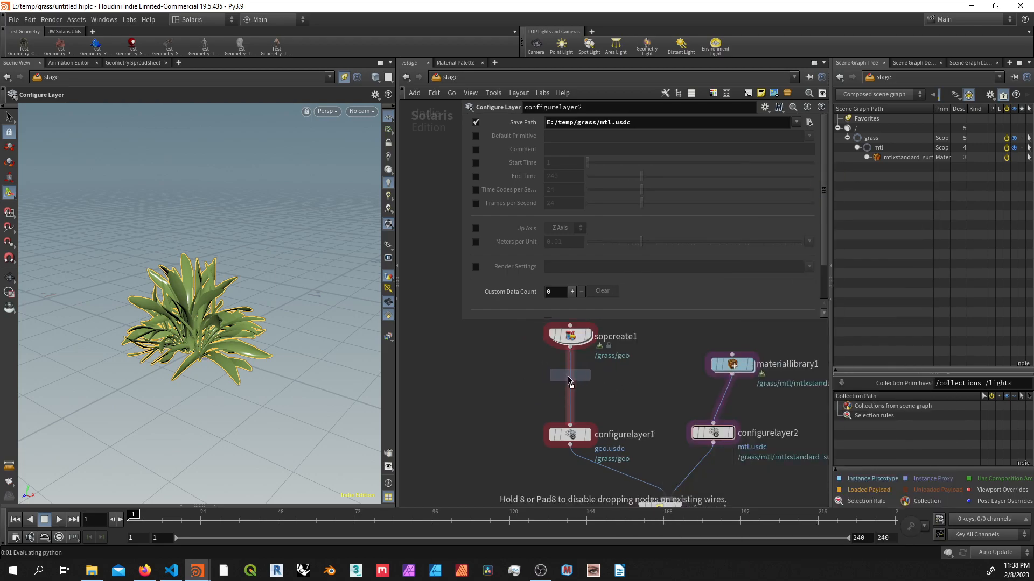
left_click(570, 378)
left_click_drag(599, 126, 600, 123)
left_click(476, 192)
left_click(557, 192)
left_click(574, 232)
left_click(568, 192)
left_click(574, 223)
Step: Duplicate it for /grass/geo with Kind off and Type set to Scope
left_click_drag(570, 378, 572, 400, "alt")
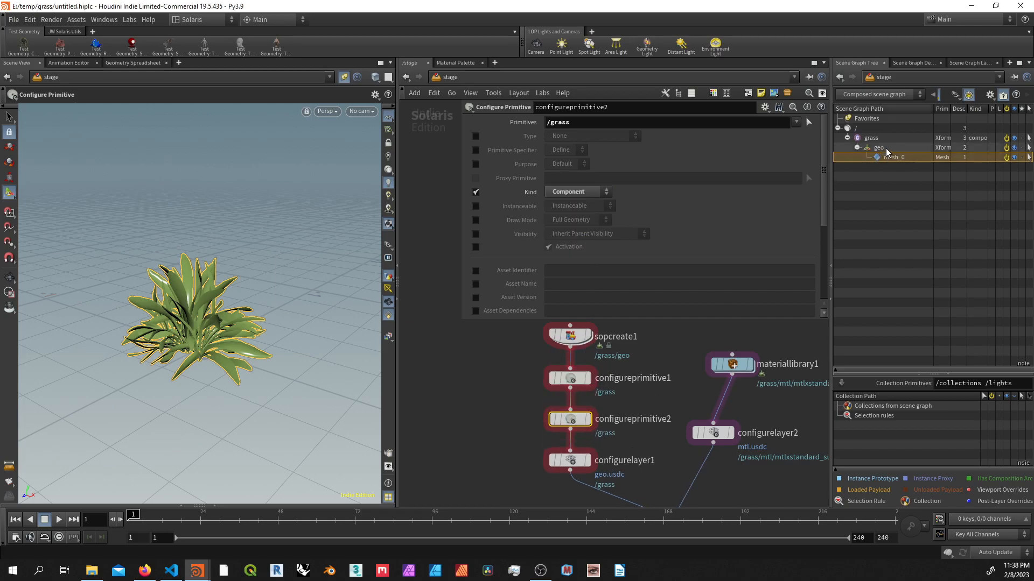
left_click_drag(568, 120, 568, 123)
left_click(475, 192)
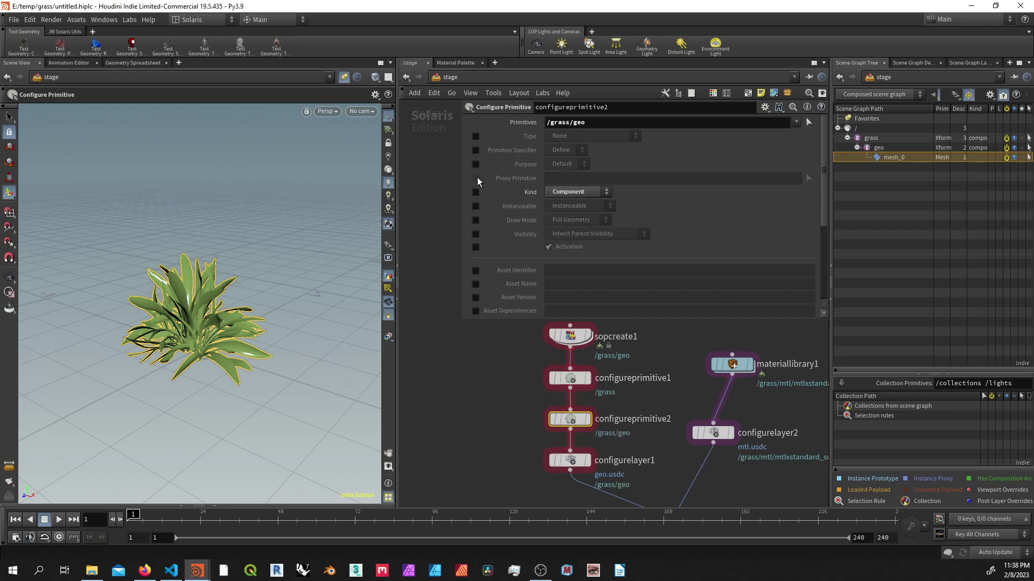
left_click(475, 137)
left_click(584, 136)
scroll(610, 466, "down", 5)
left_click(608, 455)
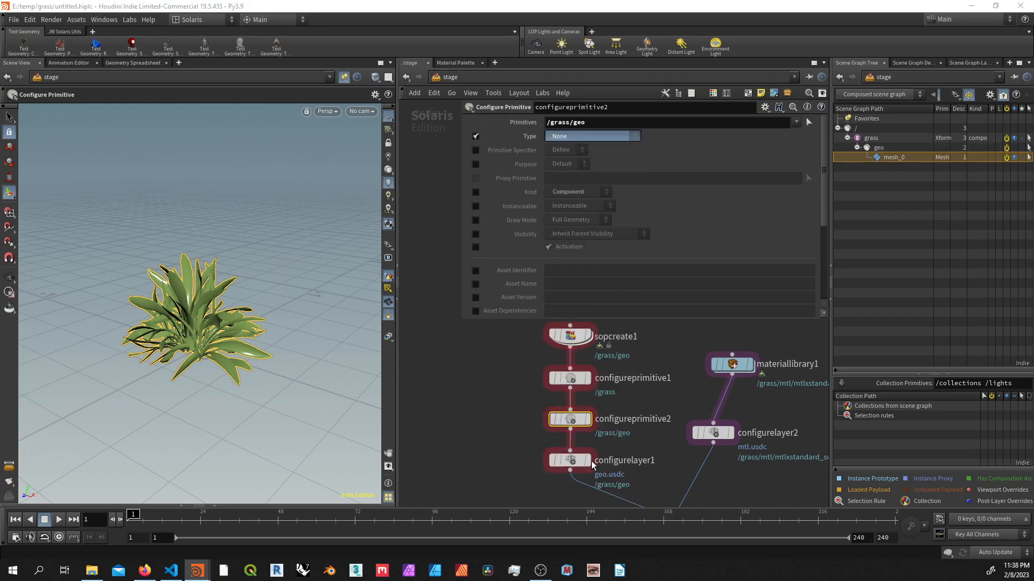
middle_click_drag(631, 435, 592, 317)
left_click(620, 452)
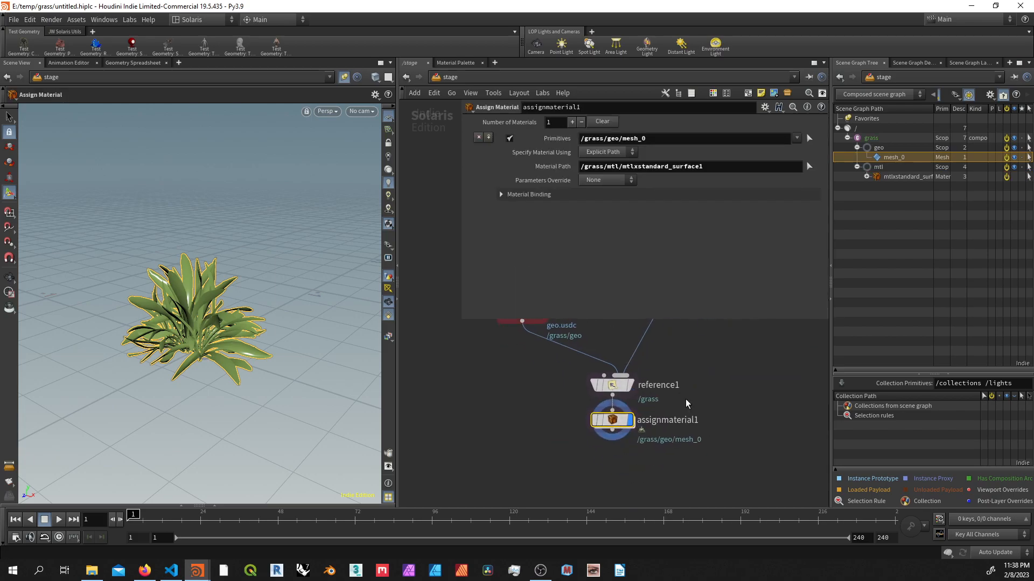
middle_click_drag(627, 476, 621, 472)
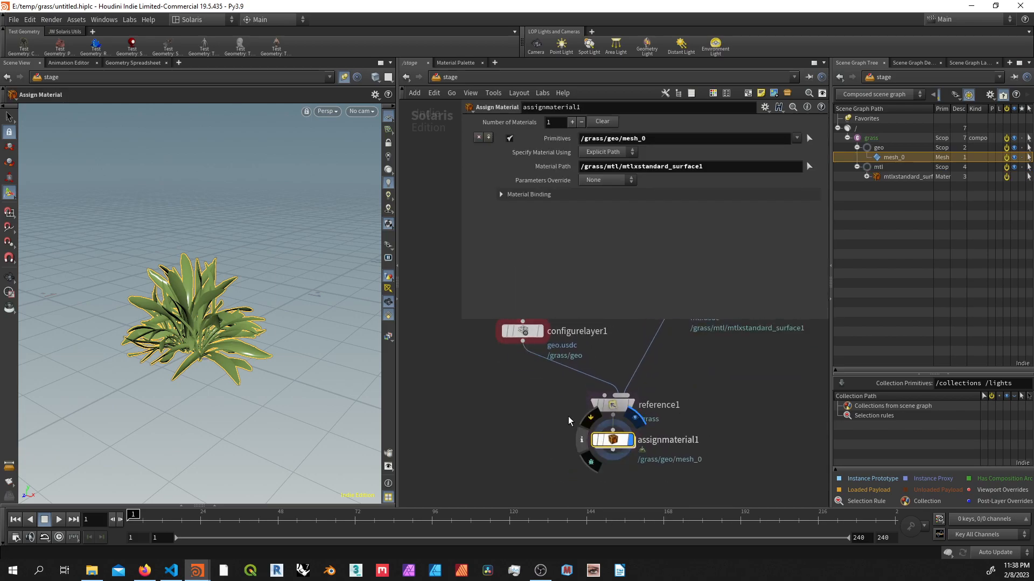
Step: Add a third Configure Layer after assignmaterial1 with Save Path payload.usdc
key("ctrl+v")
left_click(603, 481)
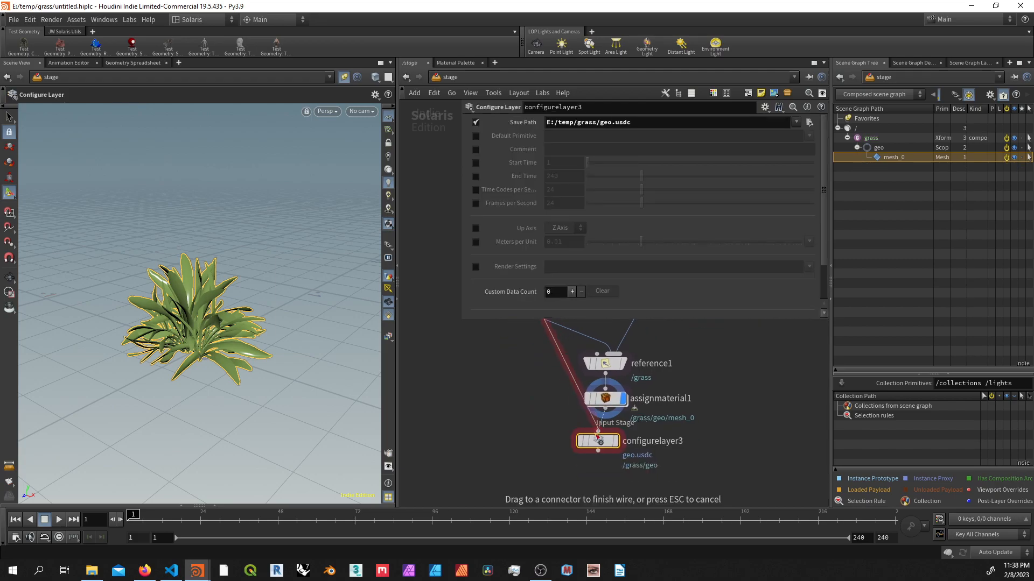
left_click(601, 409)
left_click(809, 125)
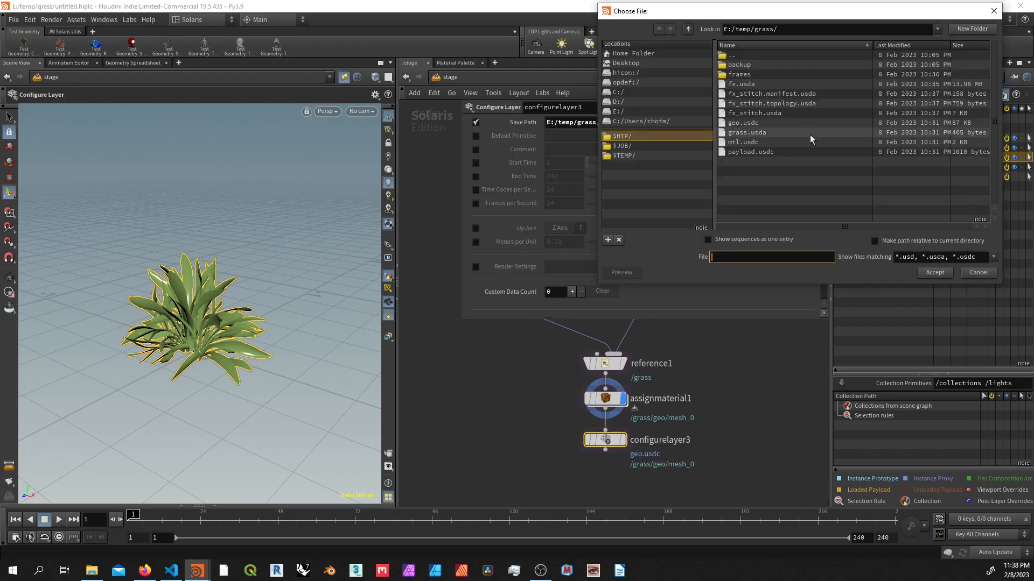
left_click(760, 153)
double_click(761, 155)
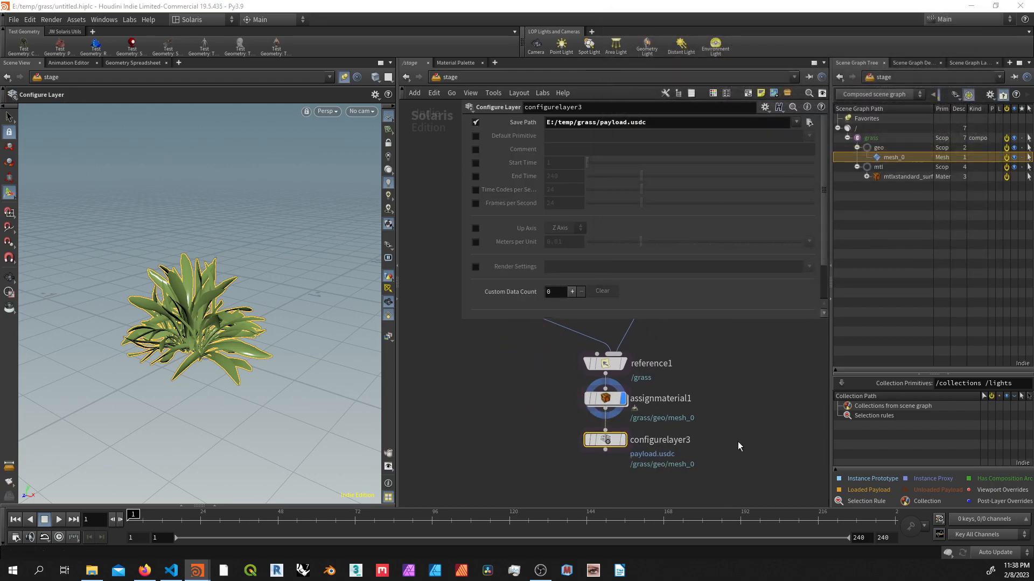
key("Tab")
type("payl")
key("Return")
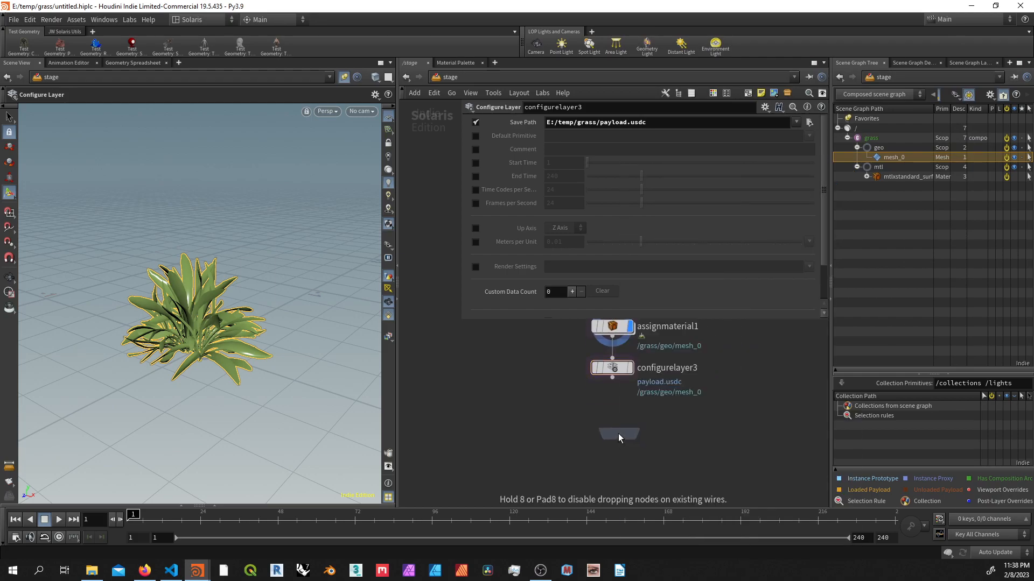
Step: Place the Payload nodes below configurelayer3, wire them in and set Primitive Path to /grass
left_click(596, 439)
left_click(613, 342)
left_click(606, 394)
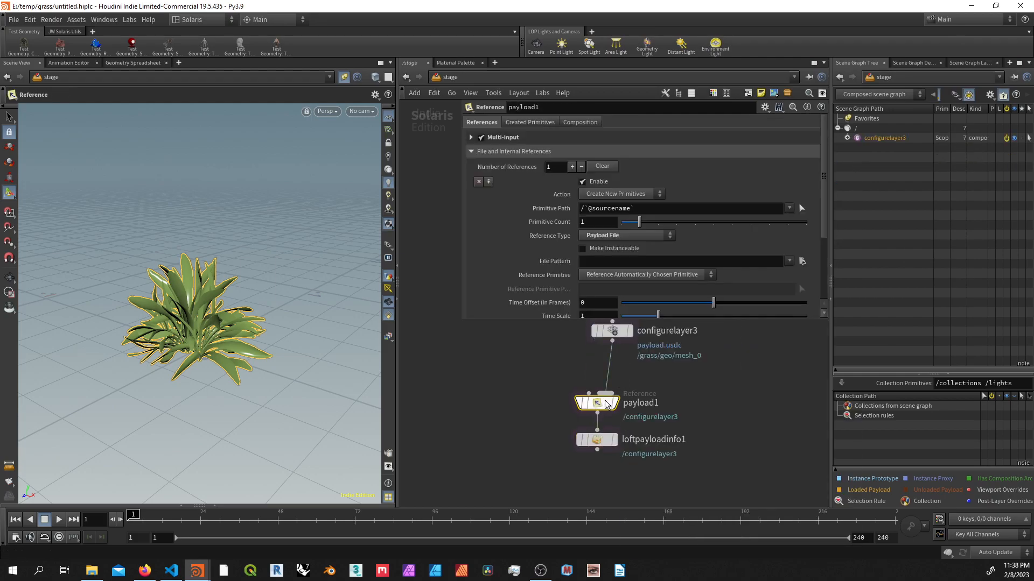
left_click(656, 153)
type("gra")
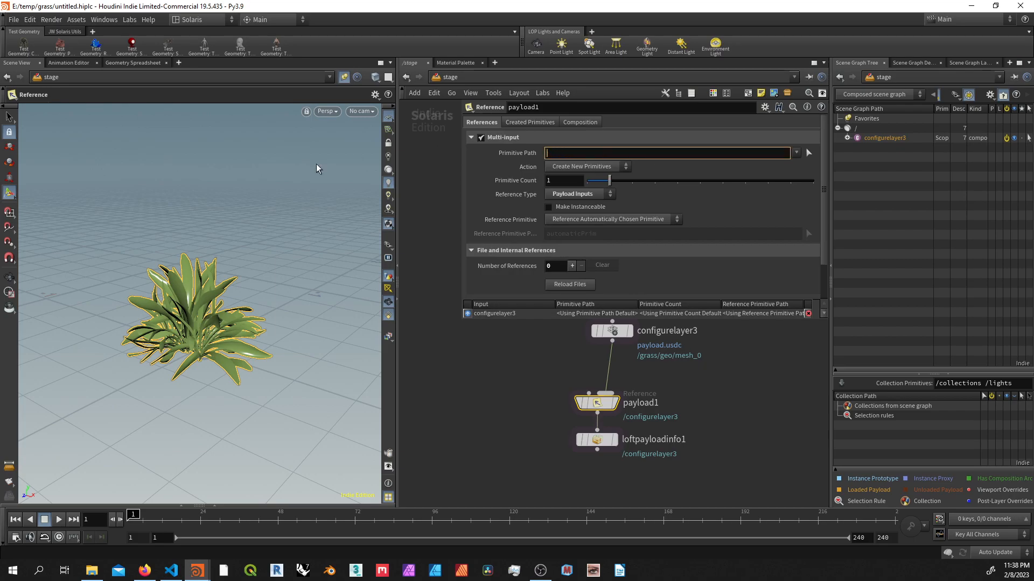
type("ss")
key("Return")
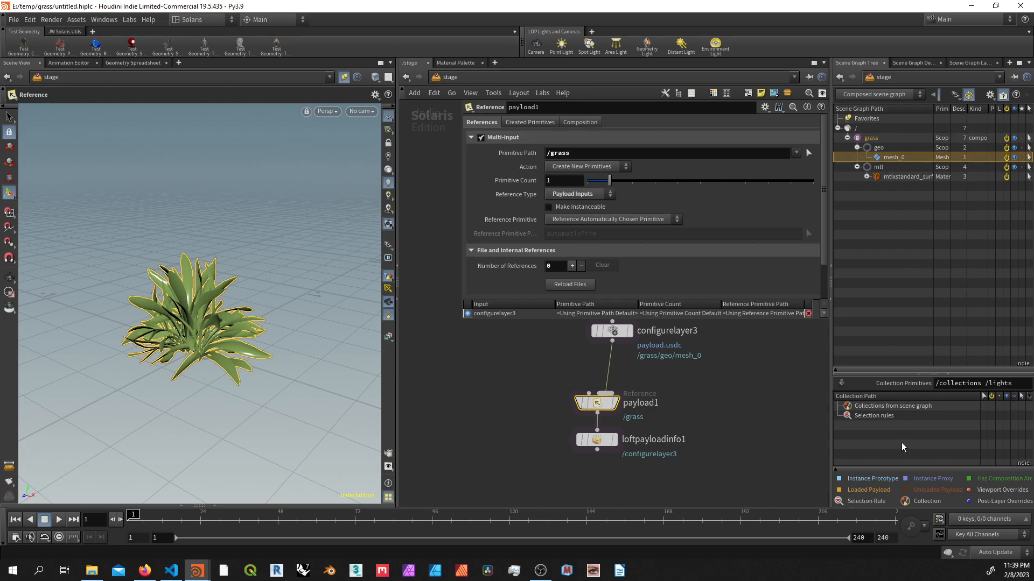
Step: Set loftpayloadinfo1's Primitives to * and add a USD ROP below it
left_click(1002, 96)
left_click(609, 441)
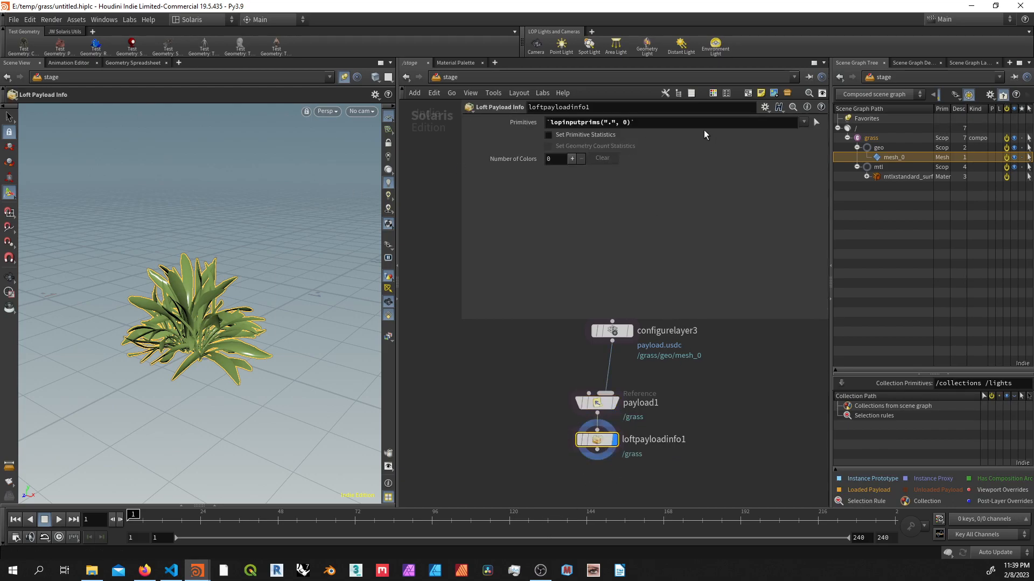
left_click(704, 122)
type("*")
key("Return")
key("Tab")
type("usd r")
key("Return")
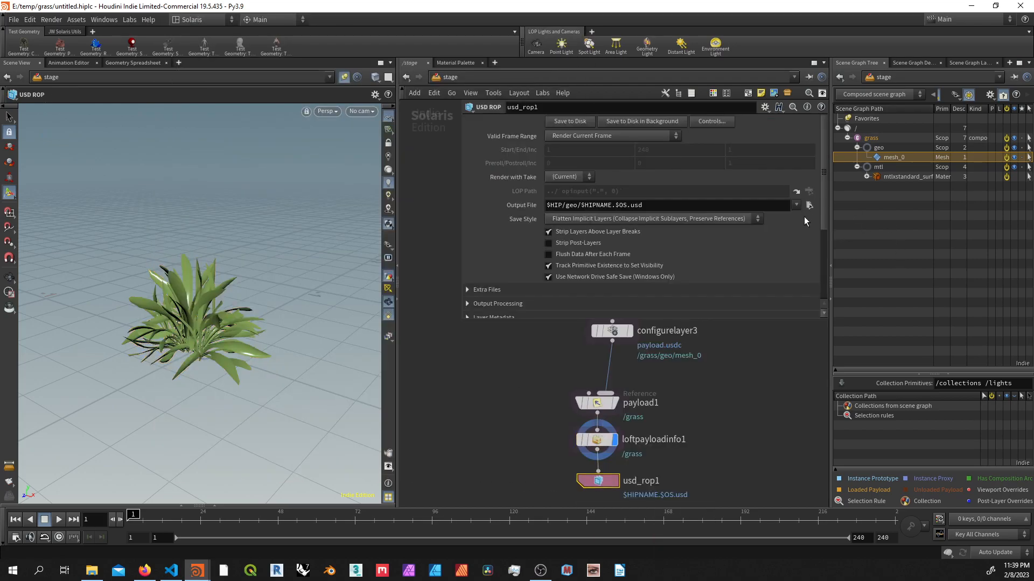
Step: Set sopcreate1's time sample authoring to Never and view its result
middle_click_drag(721, 374, 710, 492)
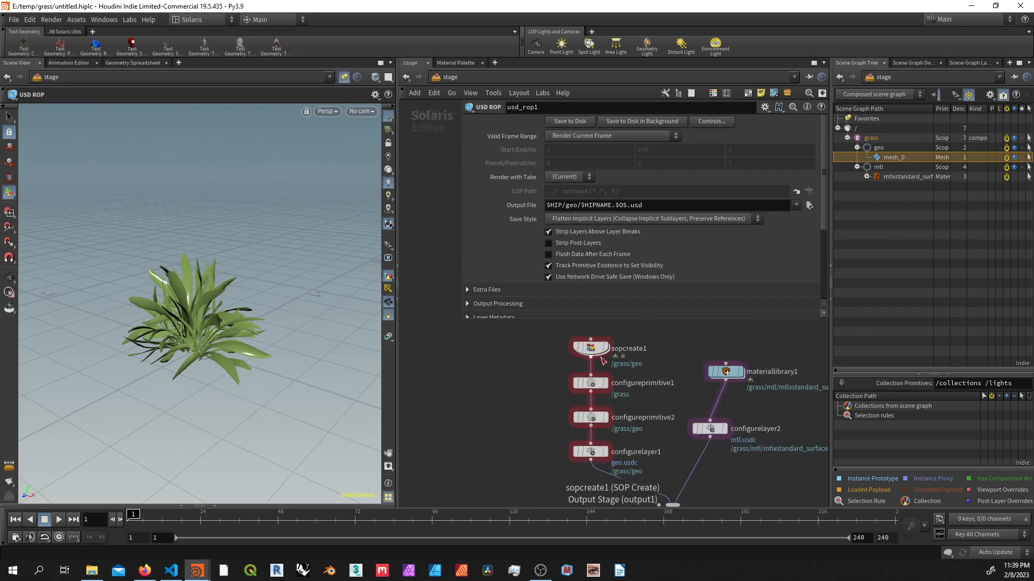
left_click(589, 349)
scroll(510, 236, "down", 2)
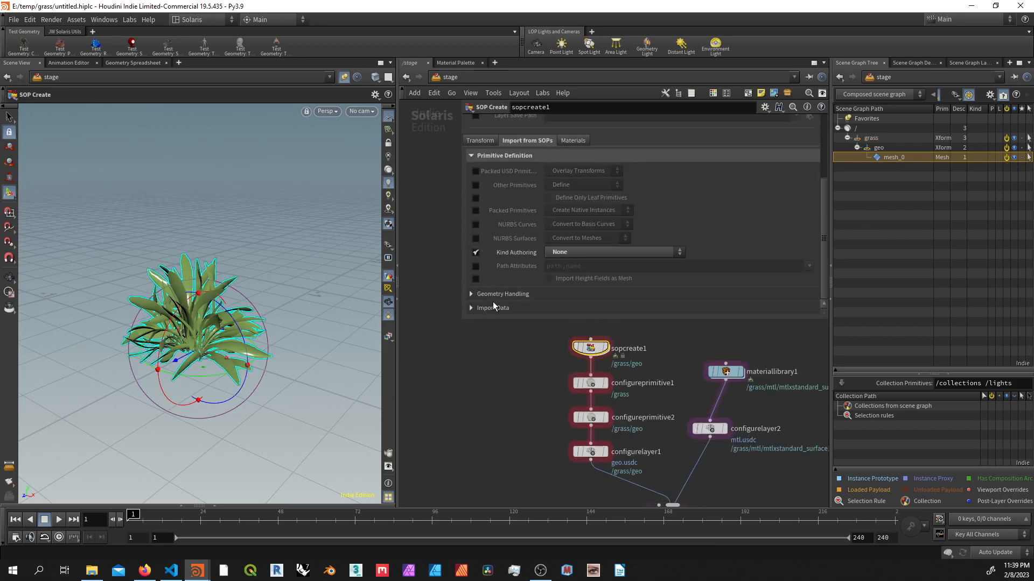
scroll(518, 267, "down", 6)
left_click(593, 225)
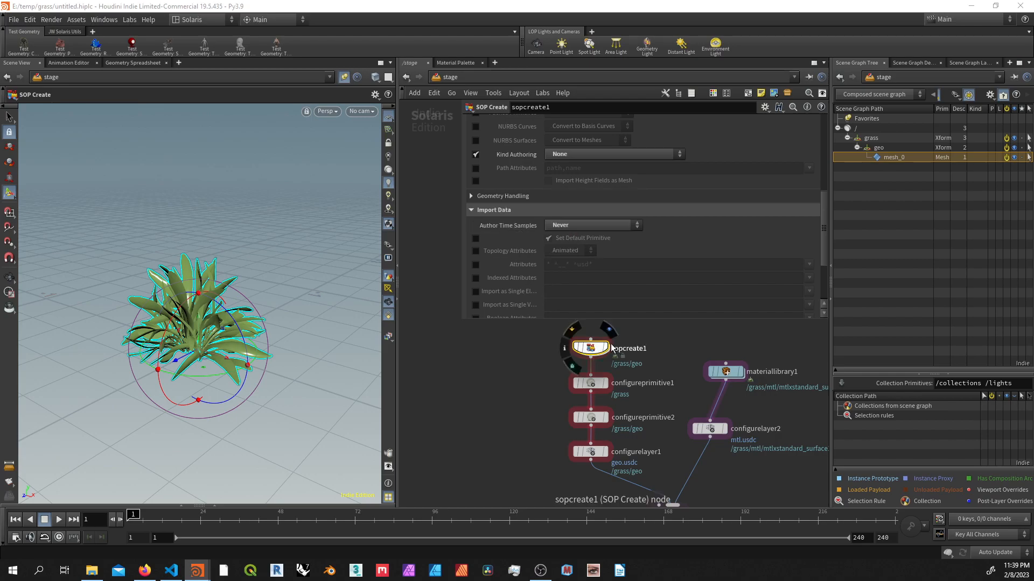
left_click(58, 519)
scroll(560, 392, "down", 3)
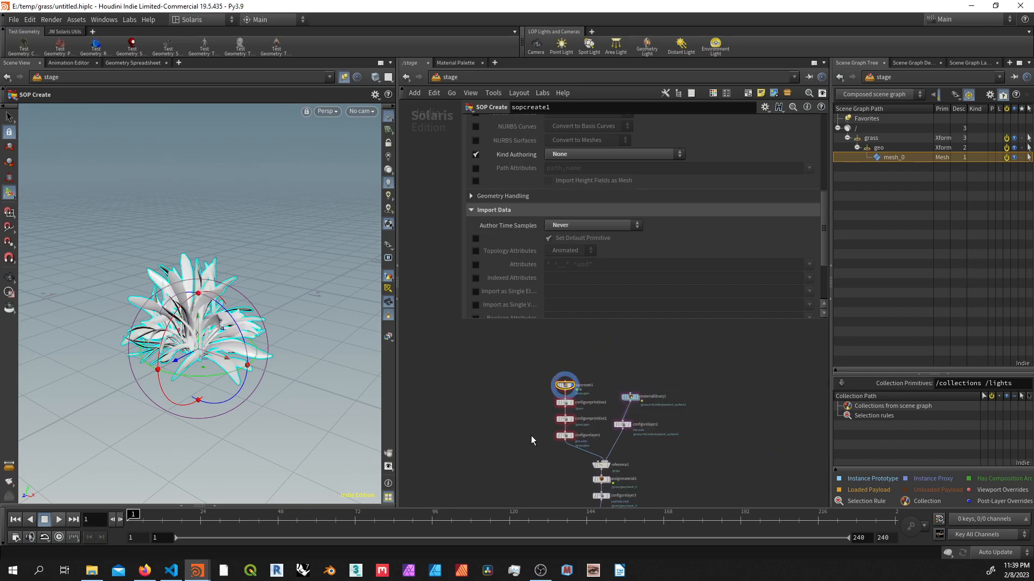
scroll(575, 402, "up", 3)
Step: Set usd_rop1's Output File to $HIP/grass.usda
left_click(575, 403)
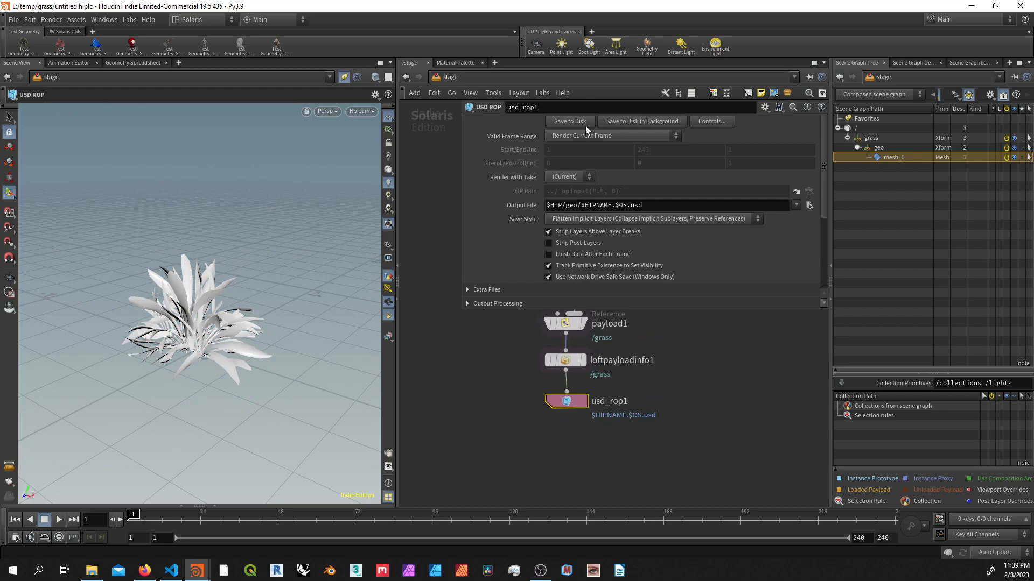
left_click(808, 205)
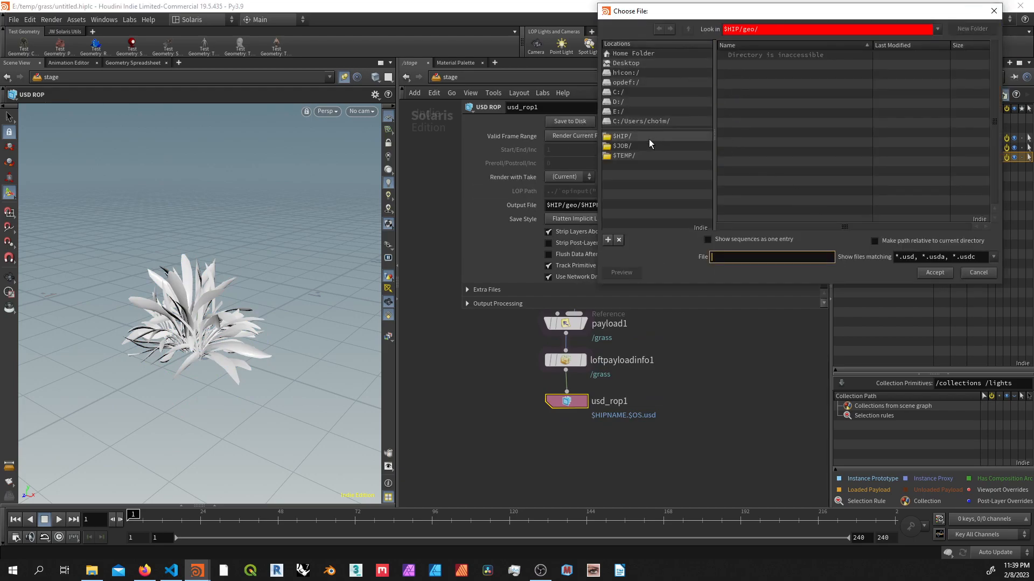
left_click(622, 135)
left_click(755, 134)
double_click(755, 134)
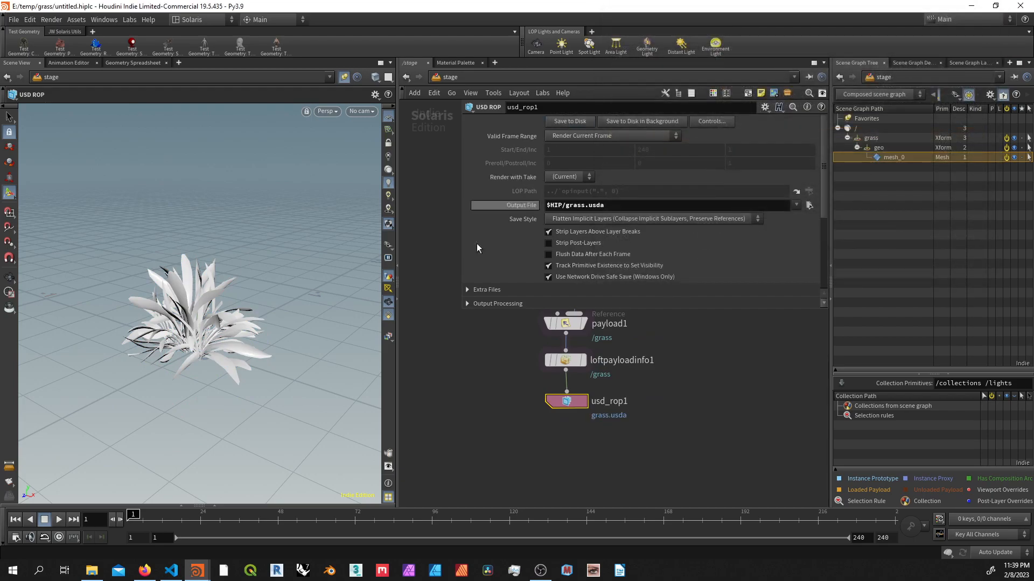
left_click(492, 420)
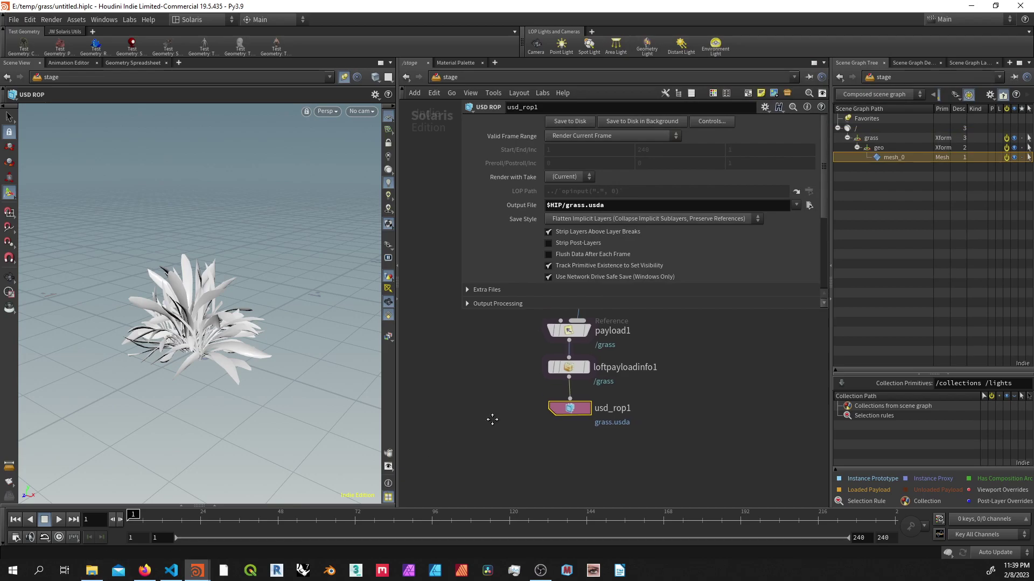
Step: Add a Reference node loading grass.usda into the stage
key("Tab")
type("reference")
key("Return")
left_click(719, 429)
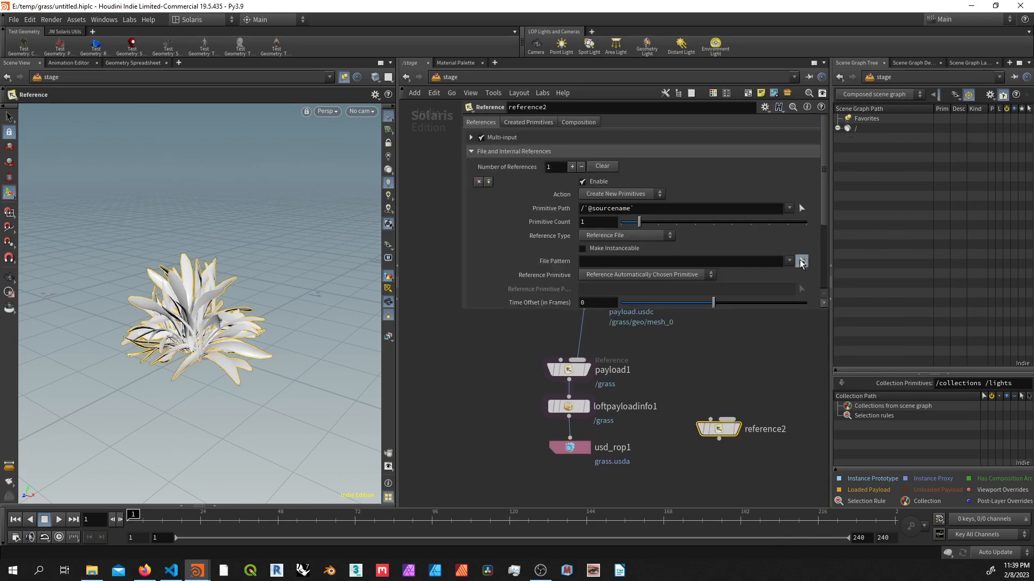
left_click(801, 263)
double_click(760, 124)
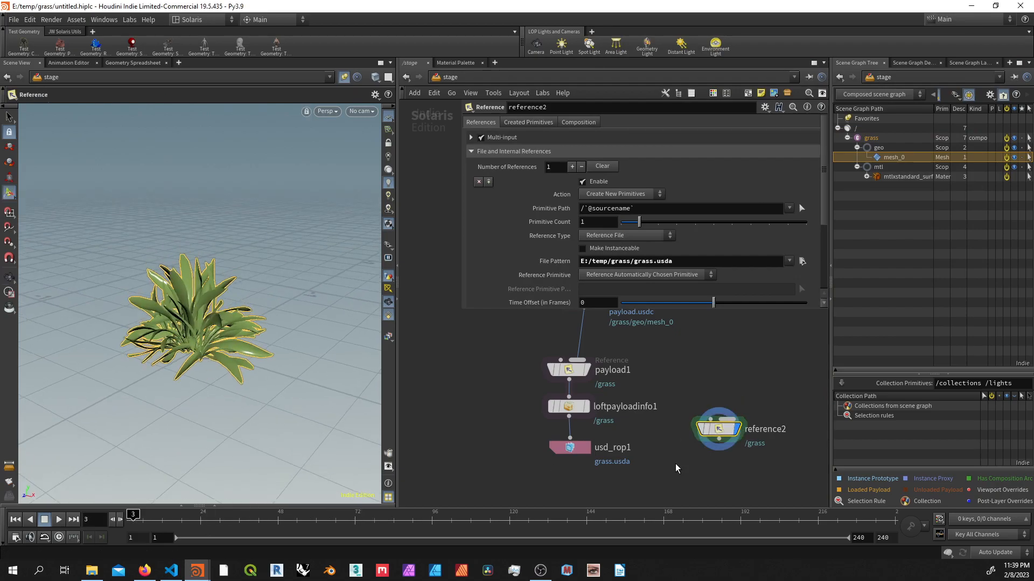
Step: Place SOP Import and SOP Modify nodes, wiring sopcreate1 into sopmodify1 with unpack-to-polygons on
middle_click_drag(563, 352, 588, 433)
key("Tab")
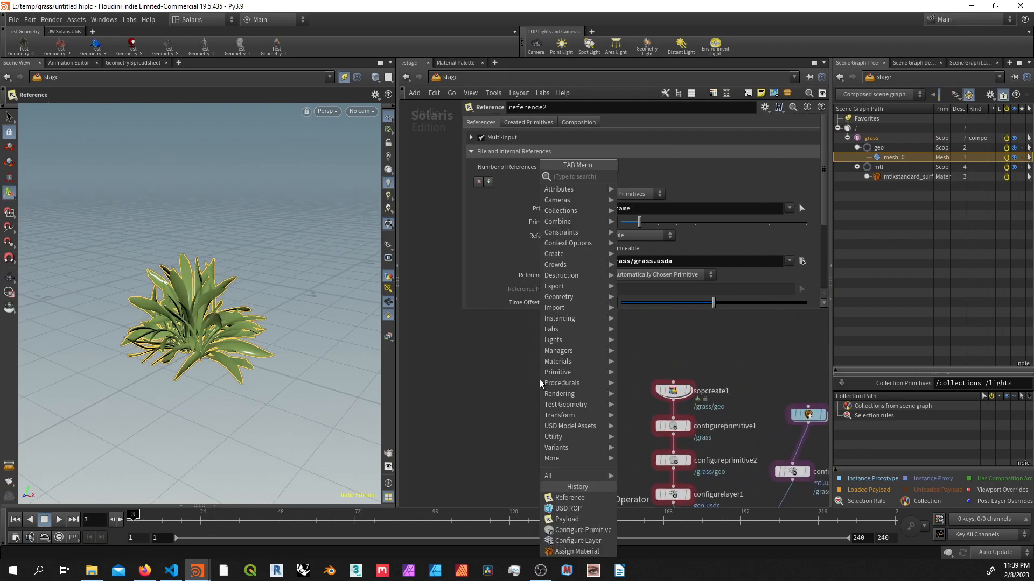
type("sopimp")
key("Return")
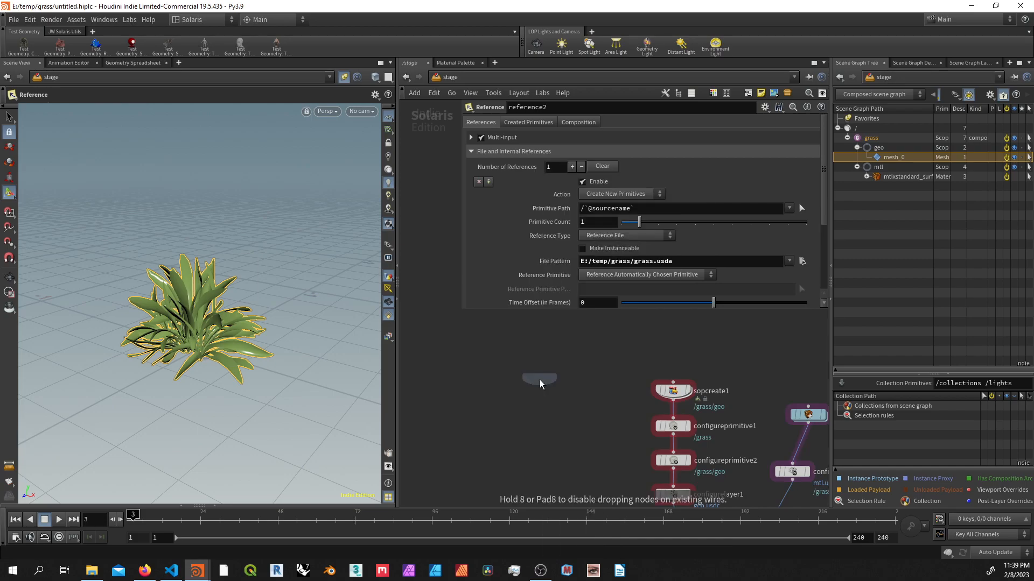
left_click(540, 380)
key("Tab")
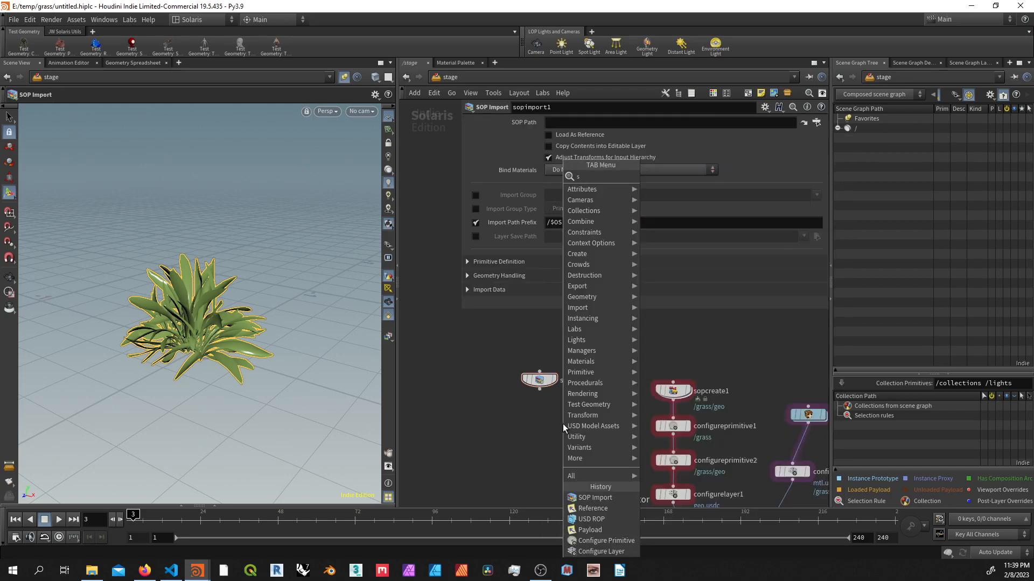
type("sopmod")
key("Return")
left_click(563, 426)
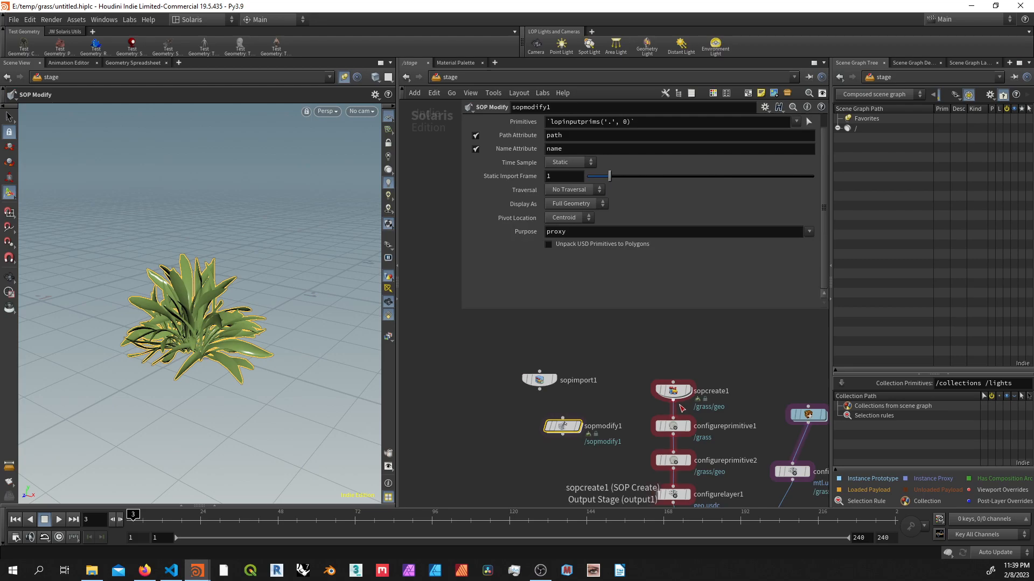
left_click_drag(674, 399, 563, 419)
left_click(574, 245)
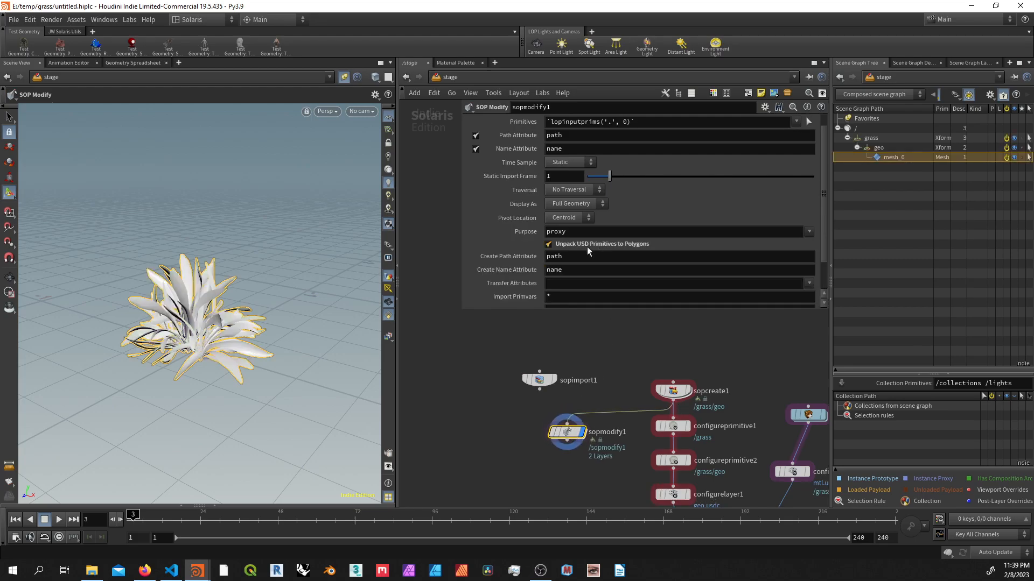
Step: Peek inside sopmodify1, review sopimport1's Import from SOPs settings, then dive into sopcreate1
key("i")
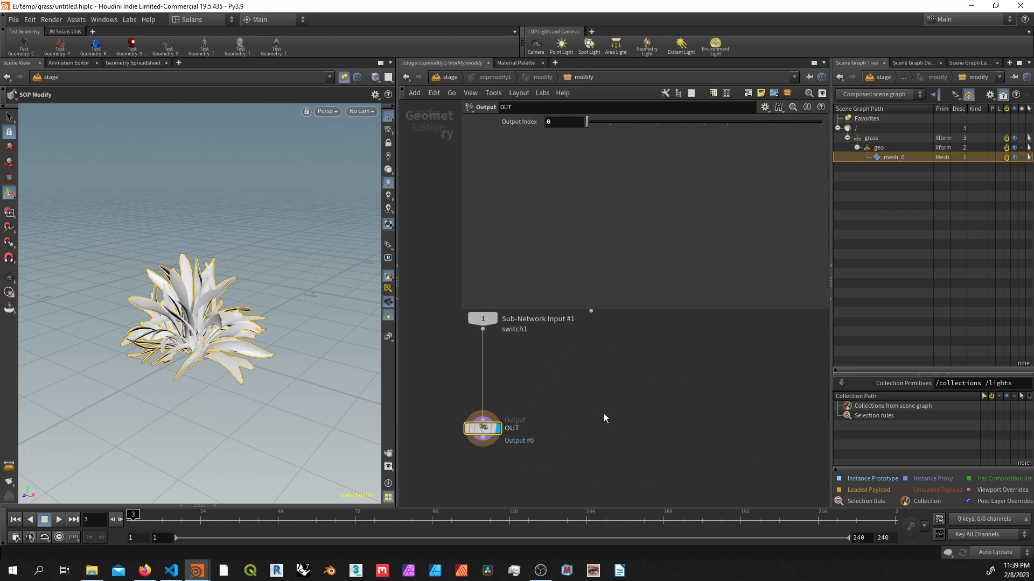
key("u")
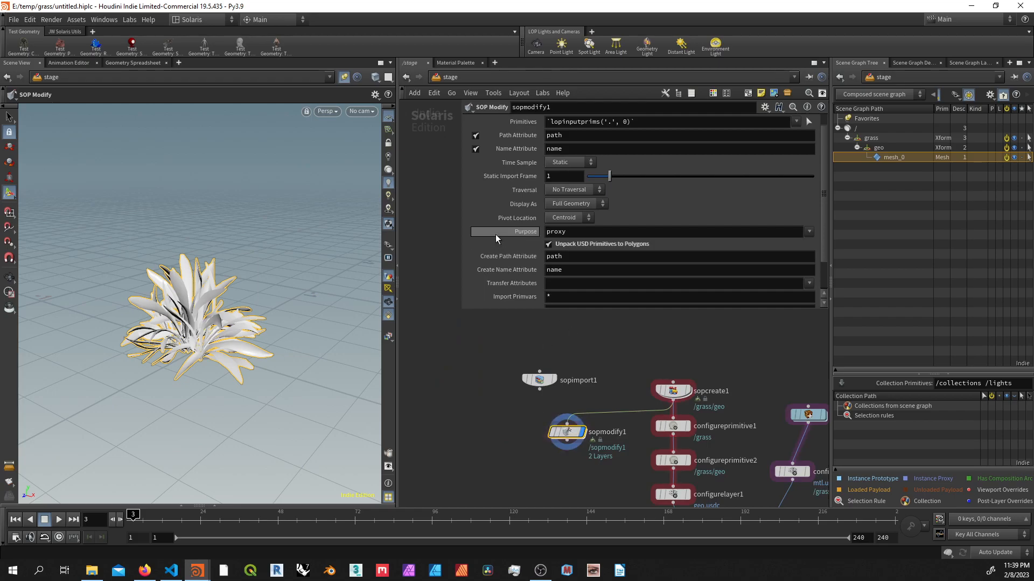
left_click(539, 122)
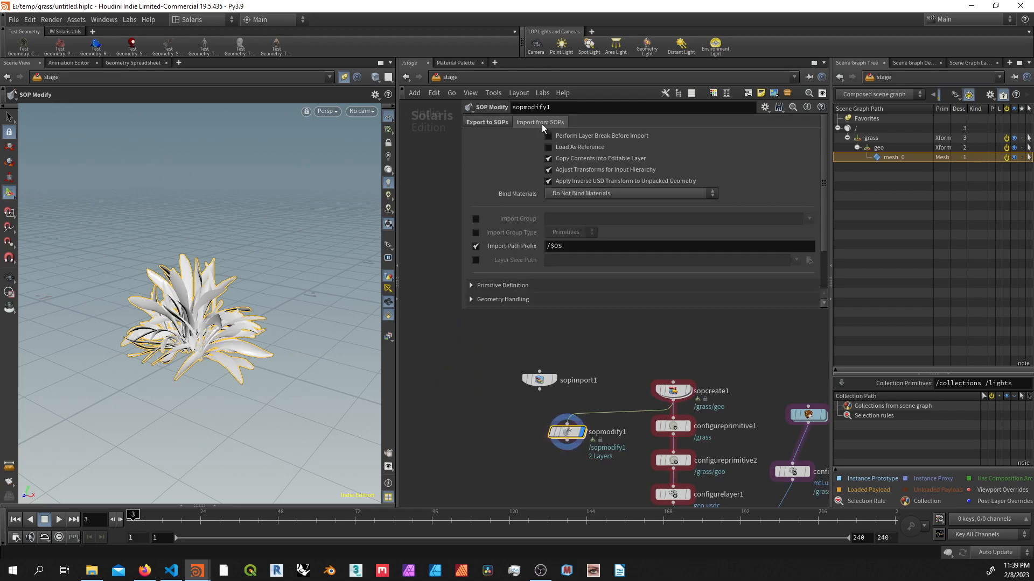
scroll(533, 227, "down", 3)
scroll(528, 227, "up", 3)
scroll(529, 208, "down", 3)
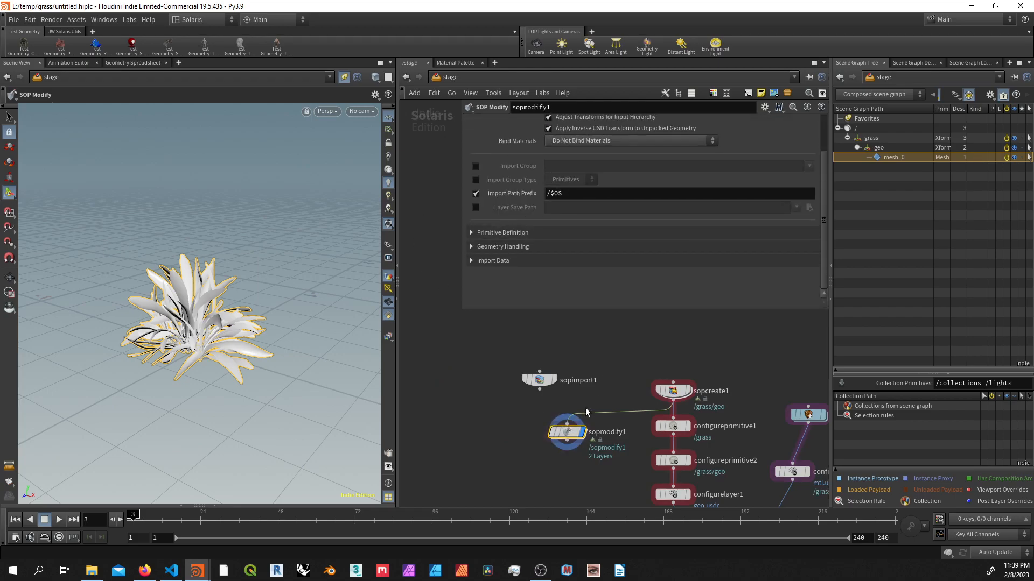
left_click(673, 390)
double_click(671, 389)
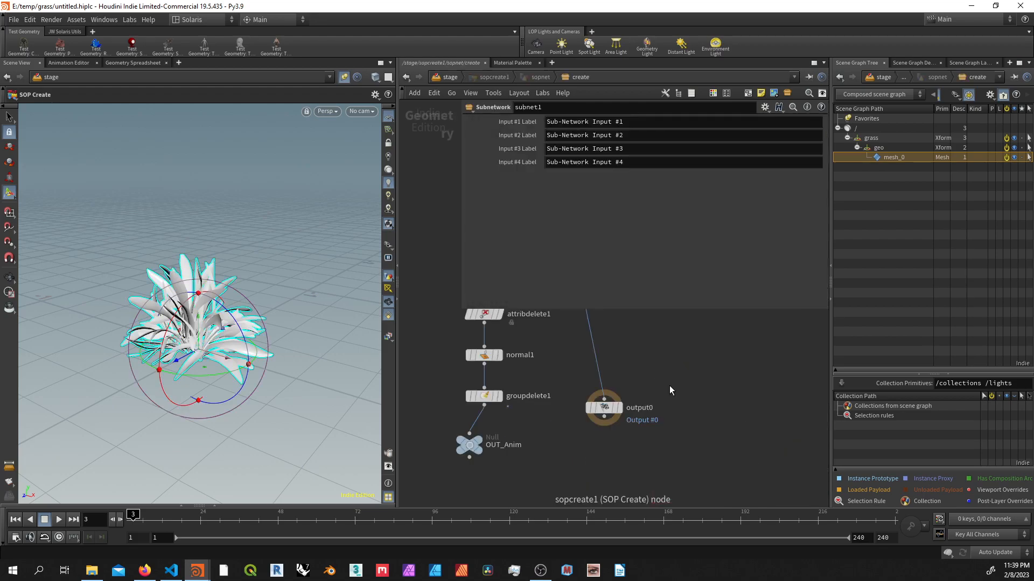
Step: Set sopimport1's SOP Path to OUT_Anim inside sopcreate1 via the operator chooser
key("u")
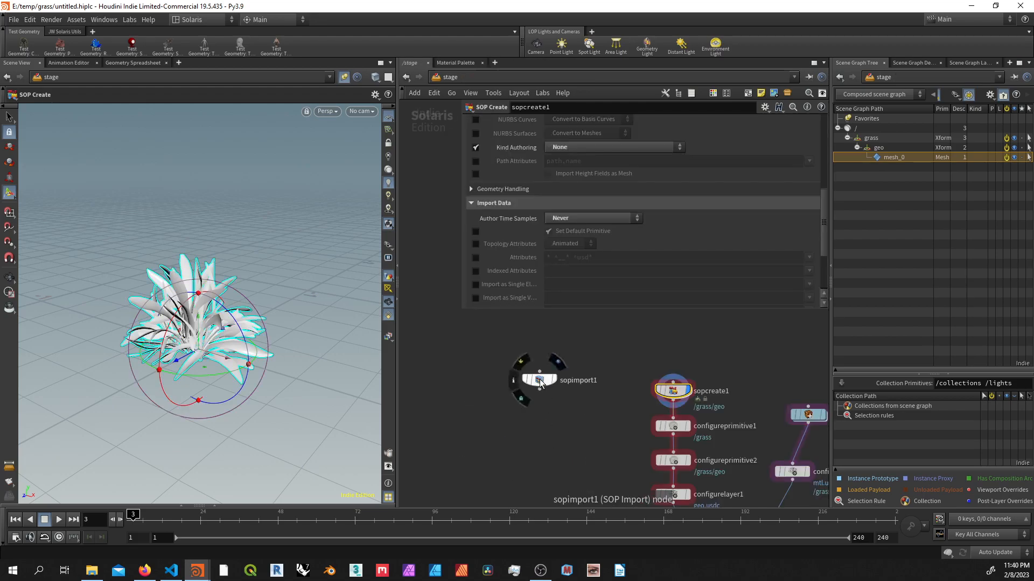
left_click(540, 380)
left_click(816, 123)
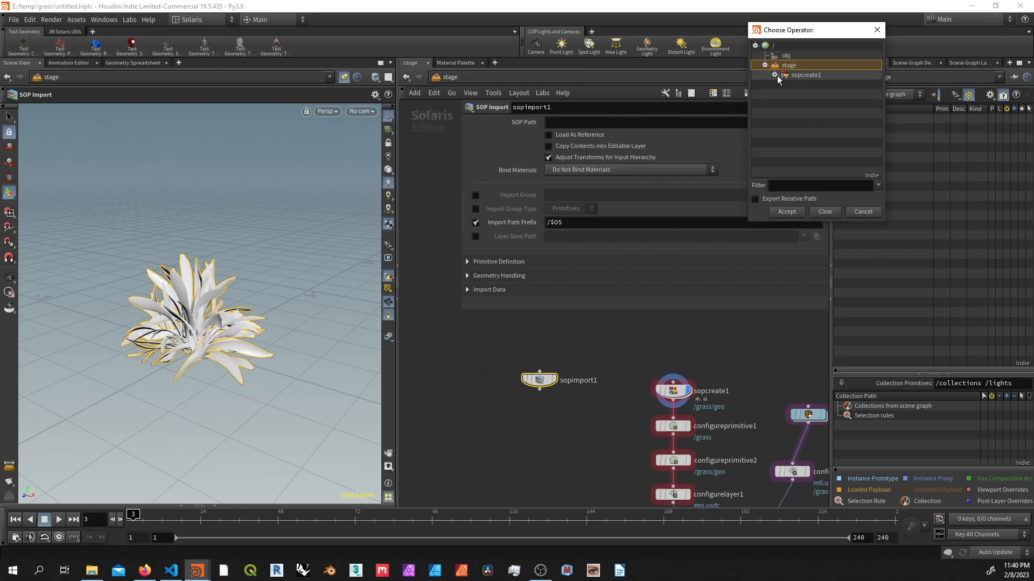
left_click(774, 75)
left_click(784, 85)
left_click(793, 105)
left_click(835, 114)
left_click(787, 210)
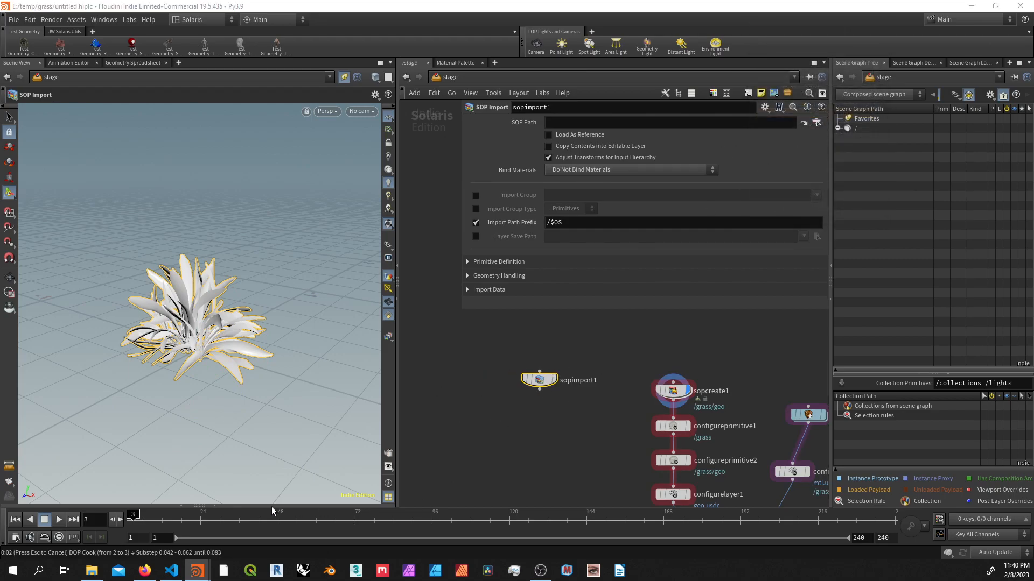
Step: Display sopimport1, rewind to frame 1, and set its Import Path Prefix to /grass/geo
left_click(526, 380)
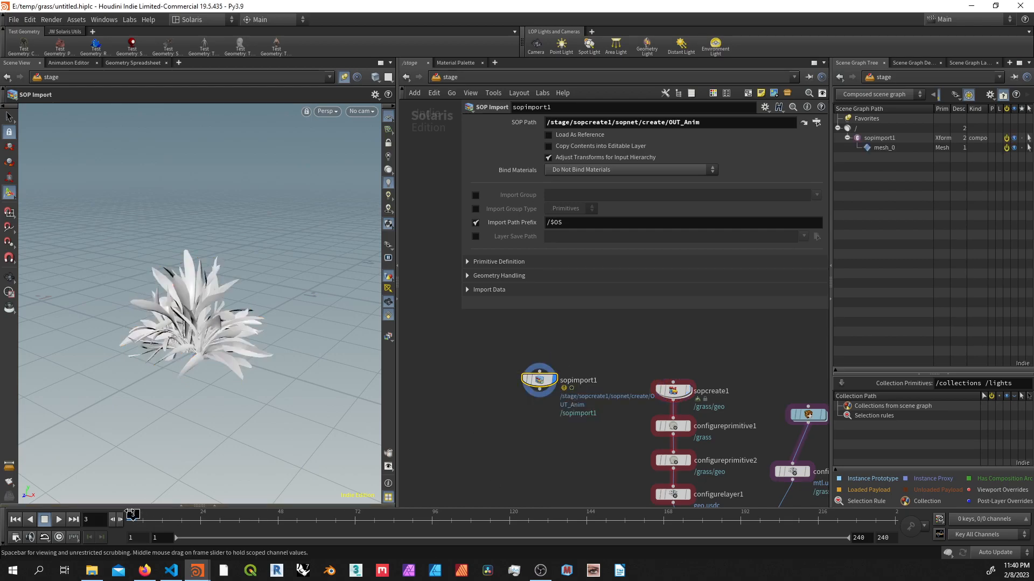
left_click(131, 514)
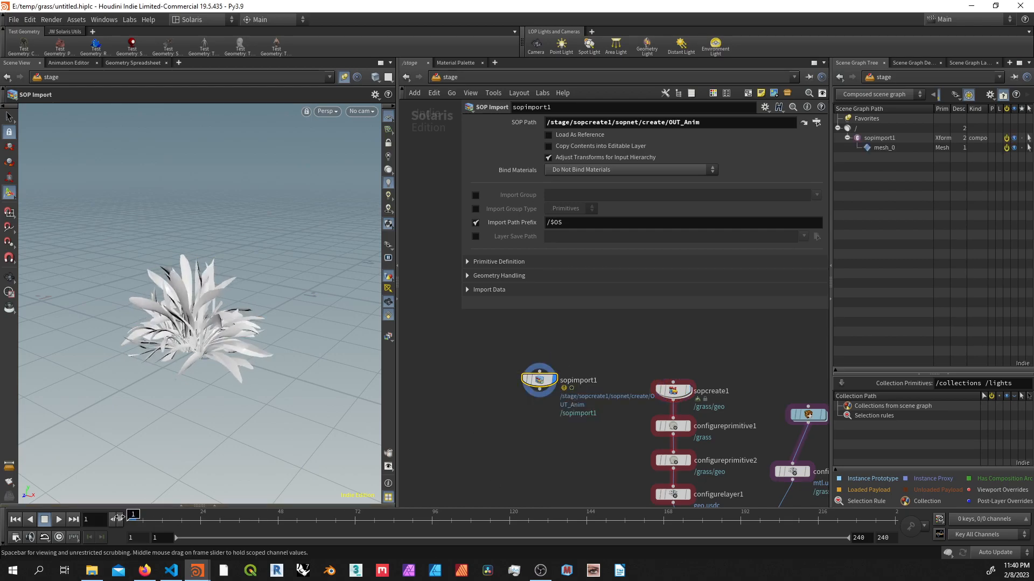
left_click_drag(130, 514, 133, 515)
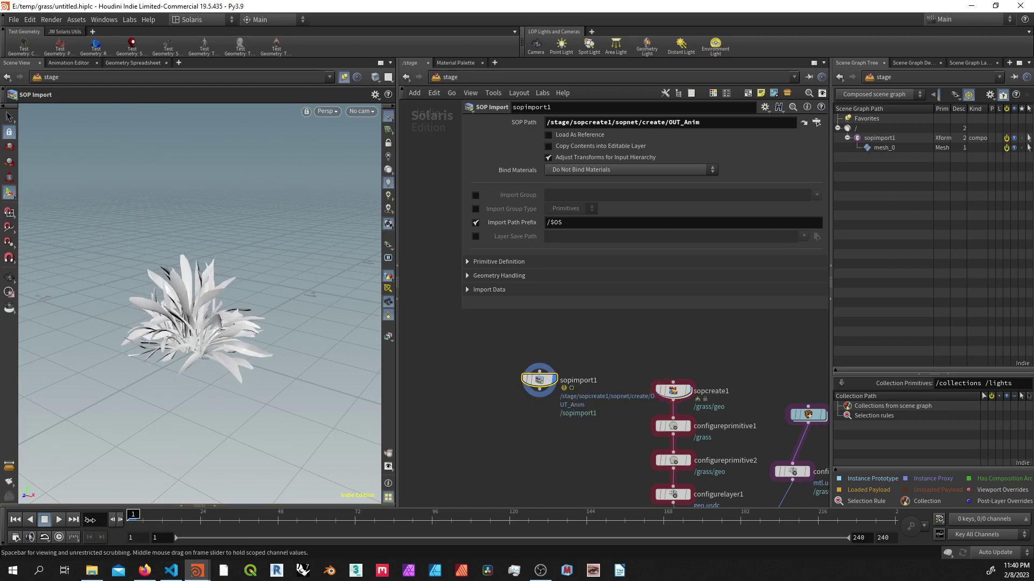
double_click(560, 216)
type("/grass/g")
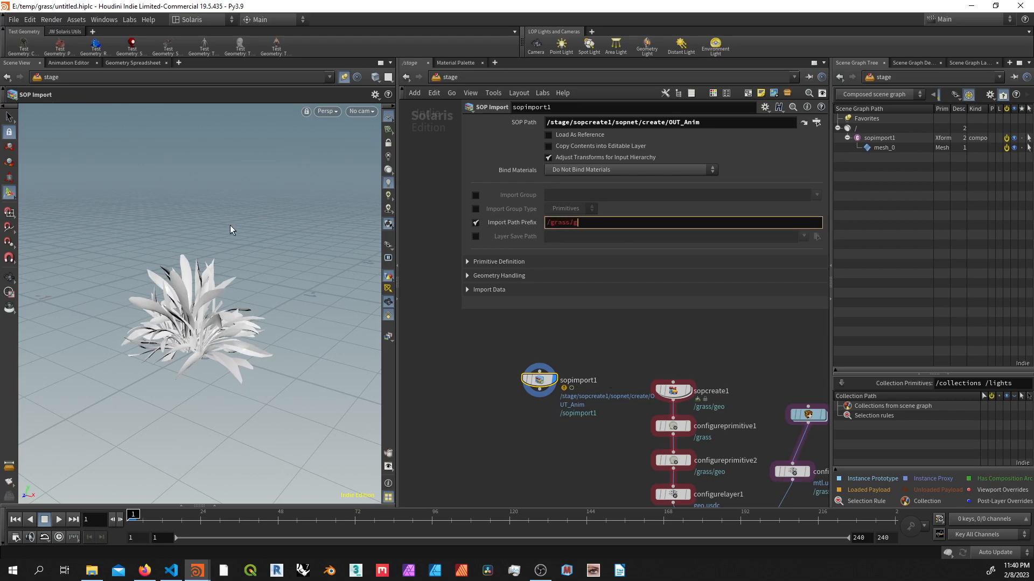
type("eo")
key("Return")
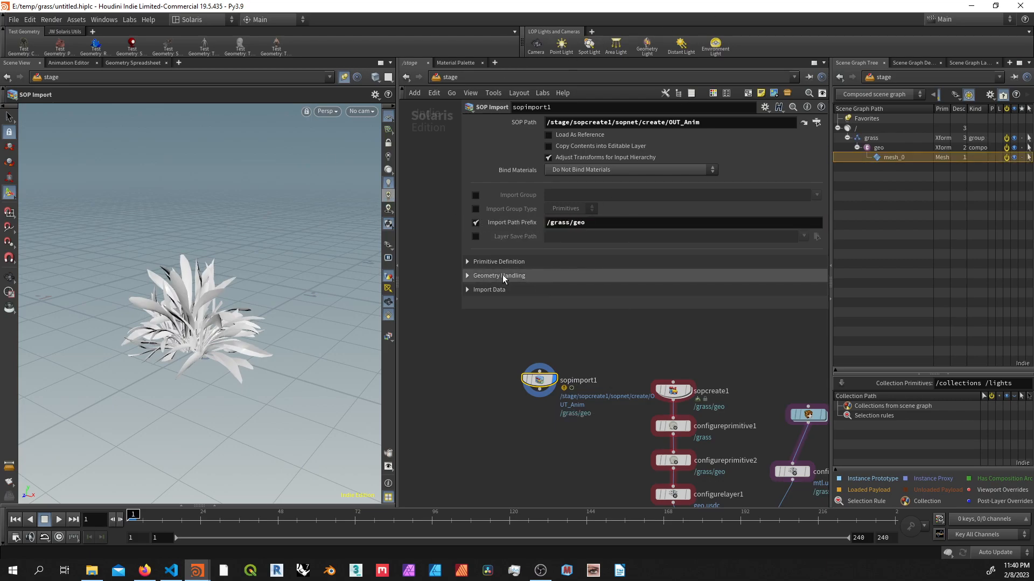
Step: In Import Data, enable topology attribute control and set Topology Attributes to None
left_click(517, 261)
scroll(549, 259, "down", 3)
left_click(511, 196)
left_click(494, 291)
scroll(517, 282, "down", 3)
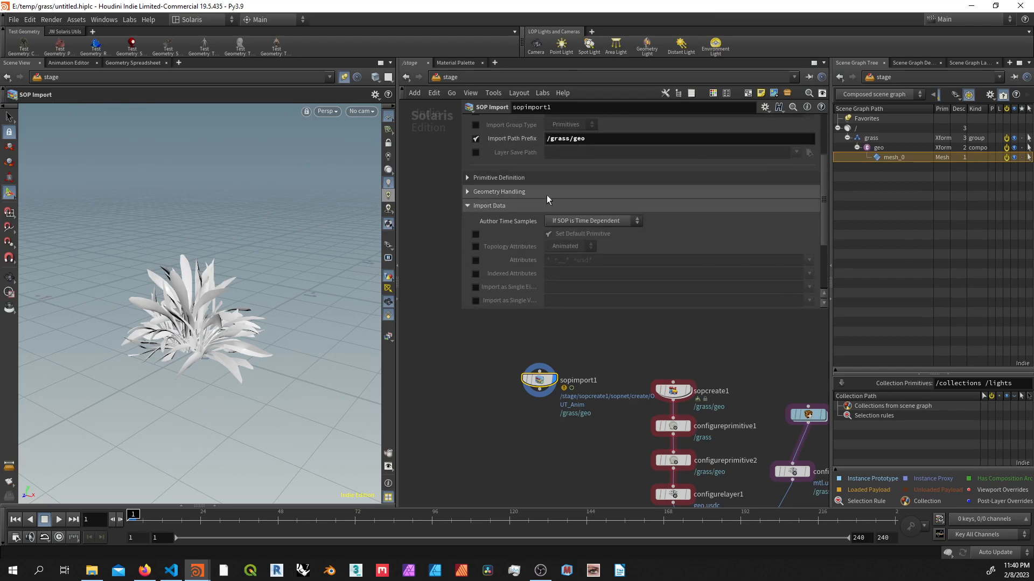
left_click(475, 246)
left_click(569, 247)
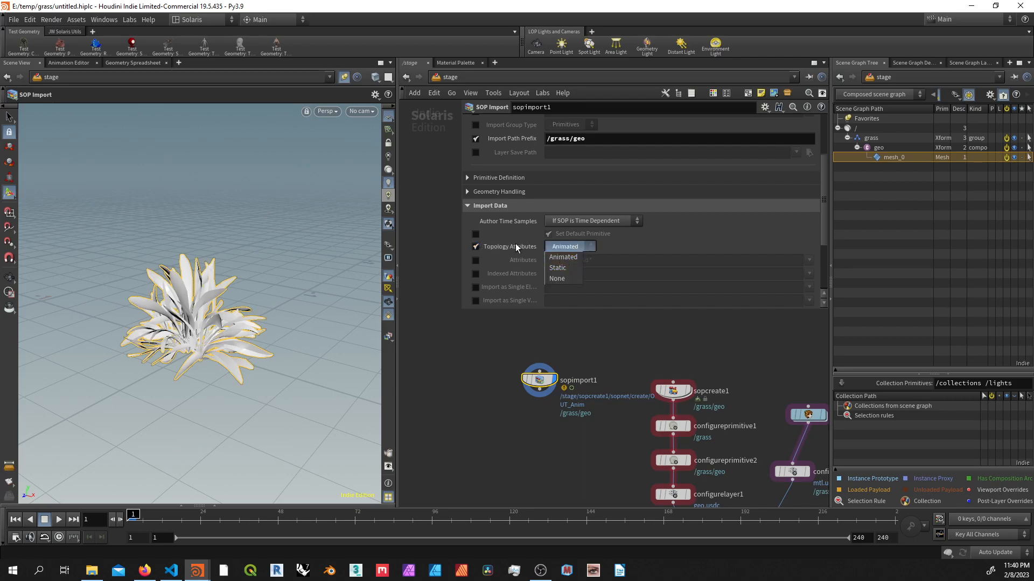
left_click(557, 279)
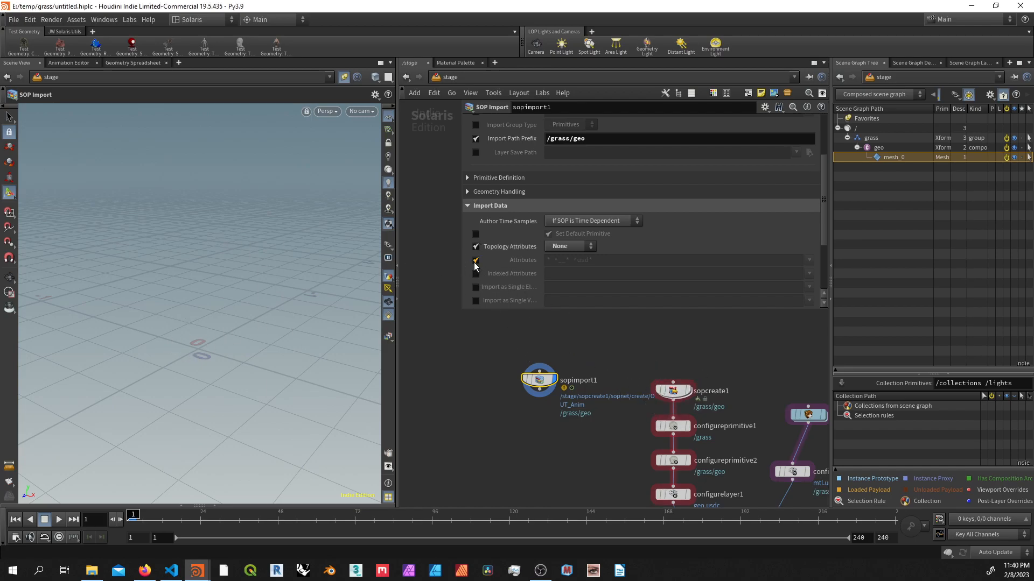
Step: Restrict imported Attributes to P and N, replacing the default pattern
left_click(475, 260)
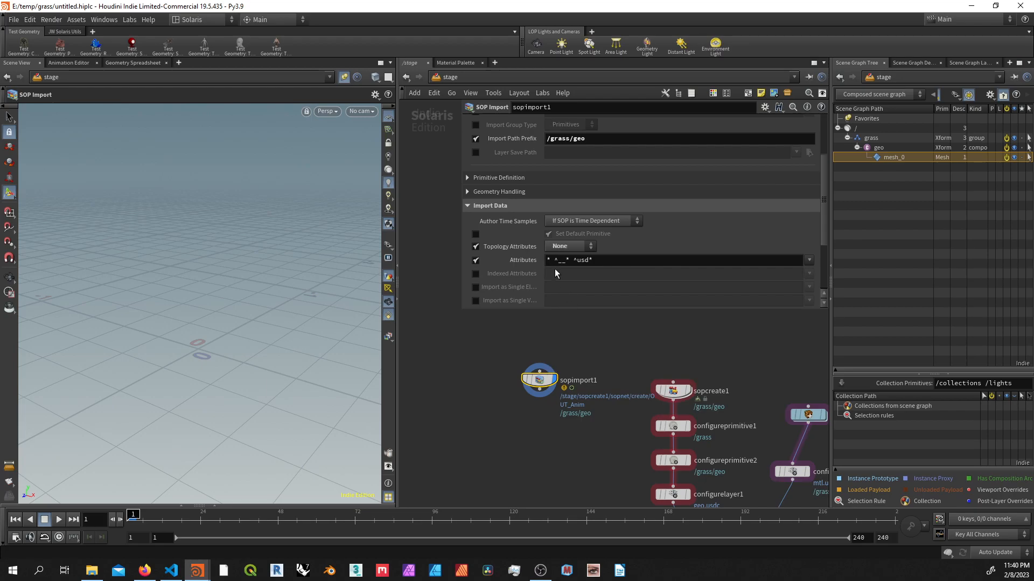
left_click_drag(659, 262, 542, 273)
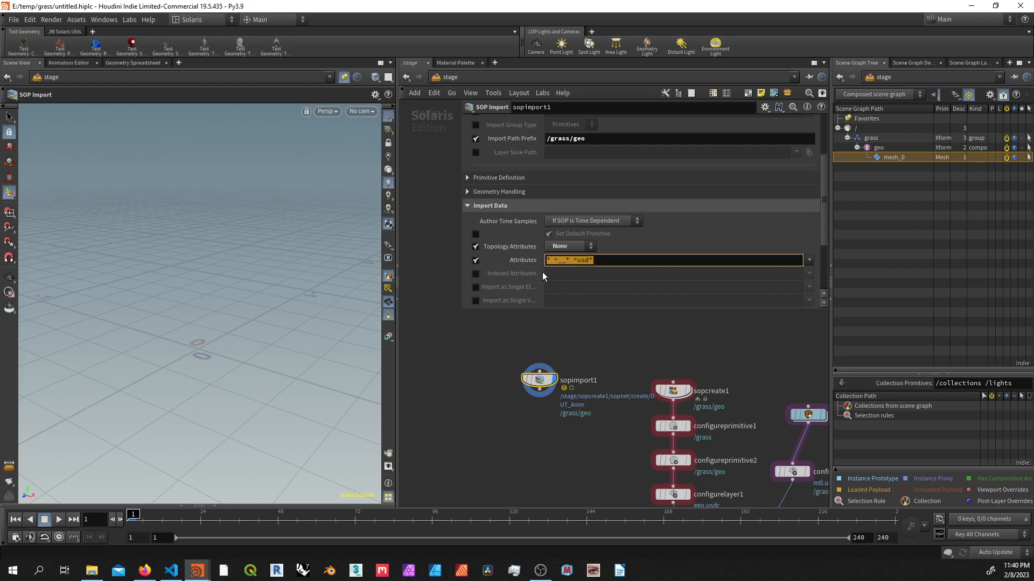
type("P")
left_click(808, 261)
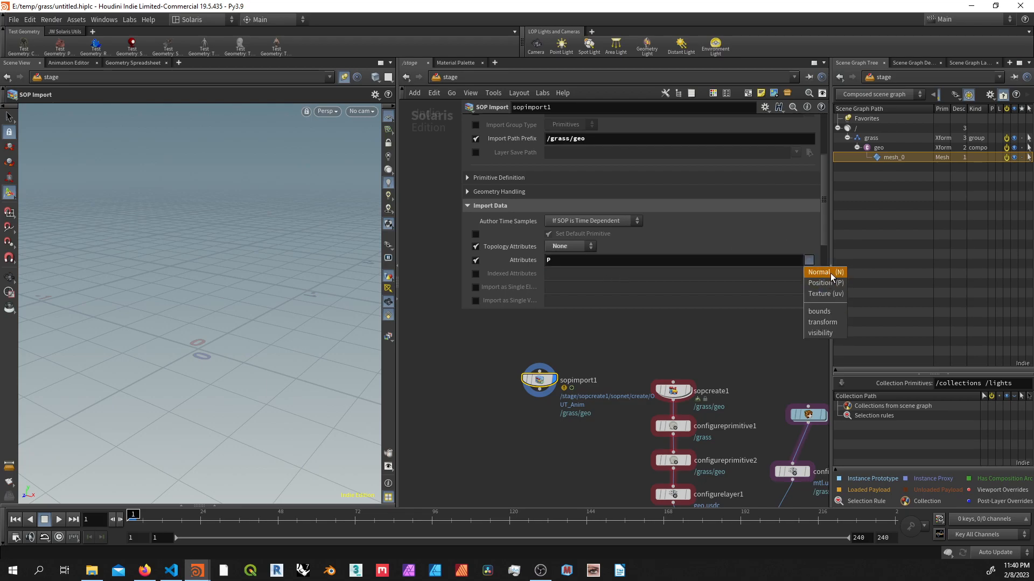
key("Escape")
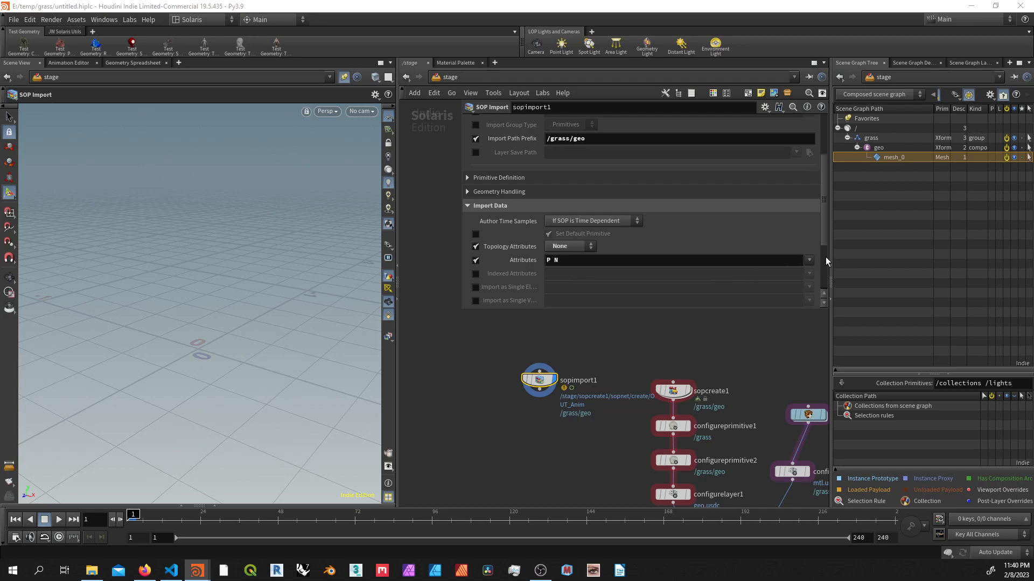
left_click(809, 261)
key("Escape")
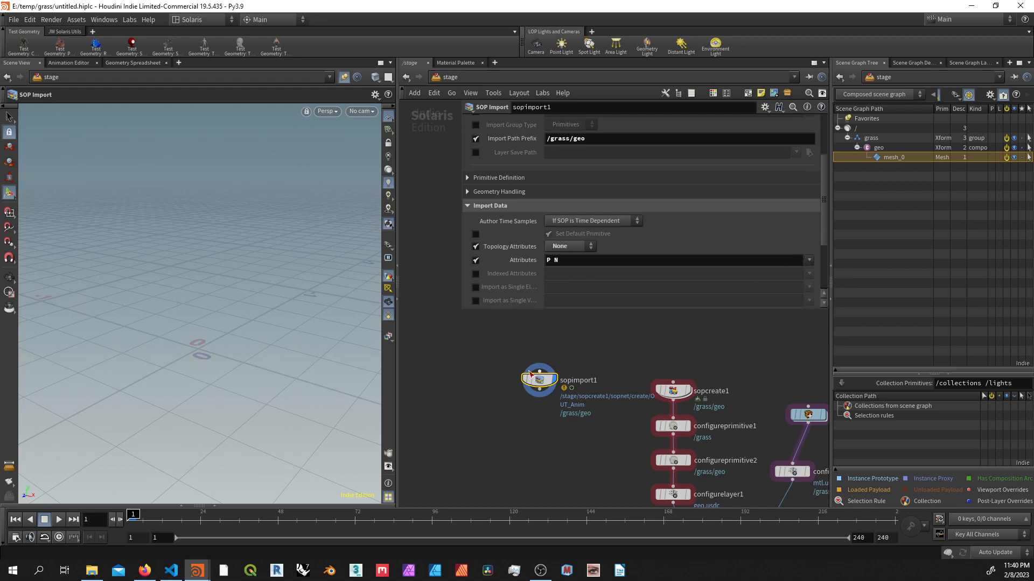
middle_click_drag(527, 444, 546, 447)
scroll(541, 283, "up", 3)
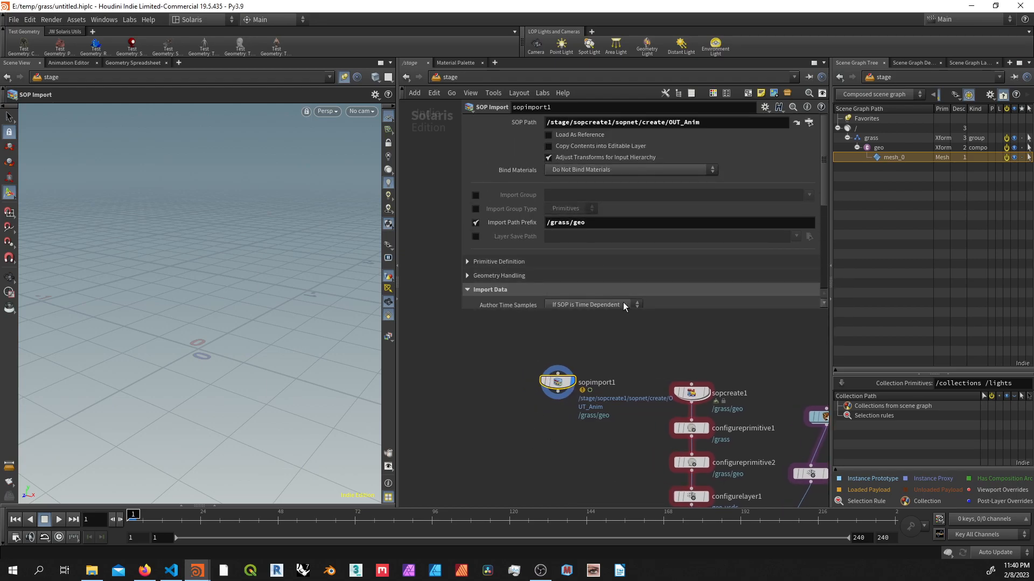
key("Tab")
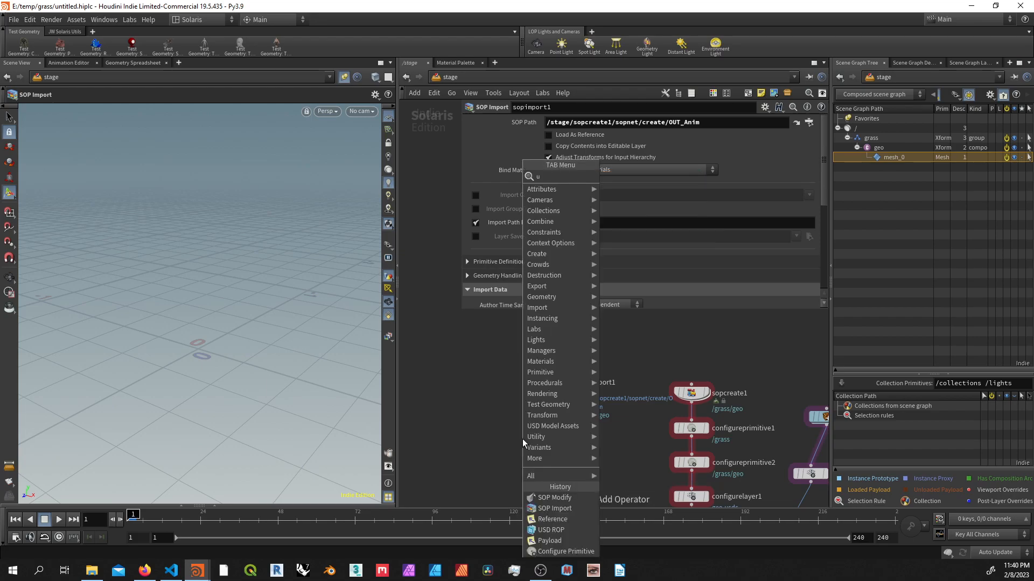
key("Escape")
Step: Under Primitive Definition, set Kind Authoring to None
left_click(510, 262)
scroll(511, 265, "down", 2)
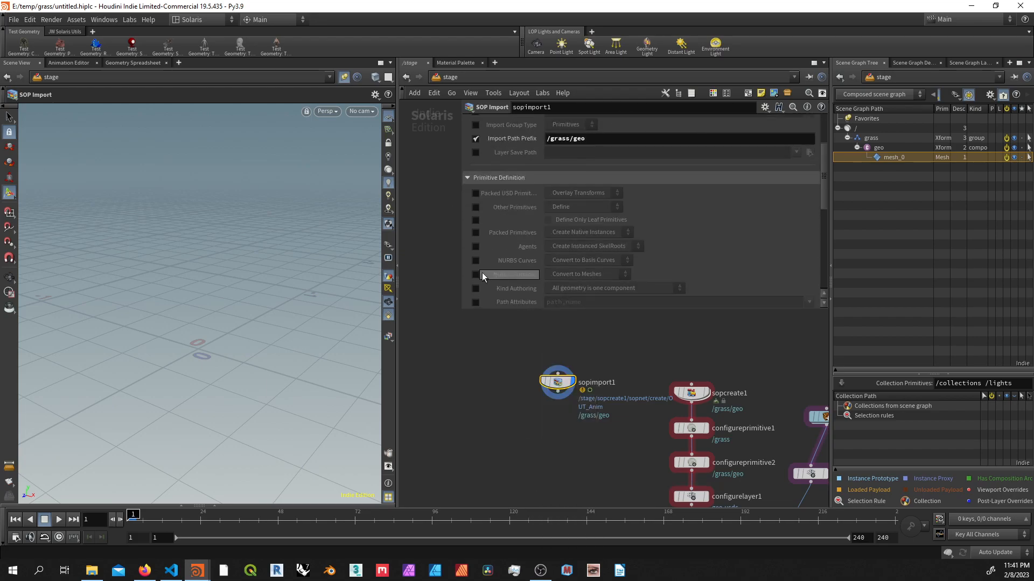
left_click(567, 288)
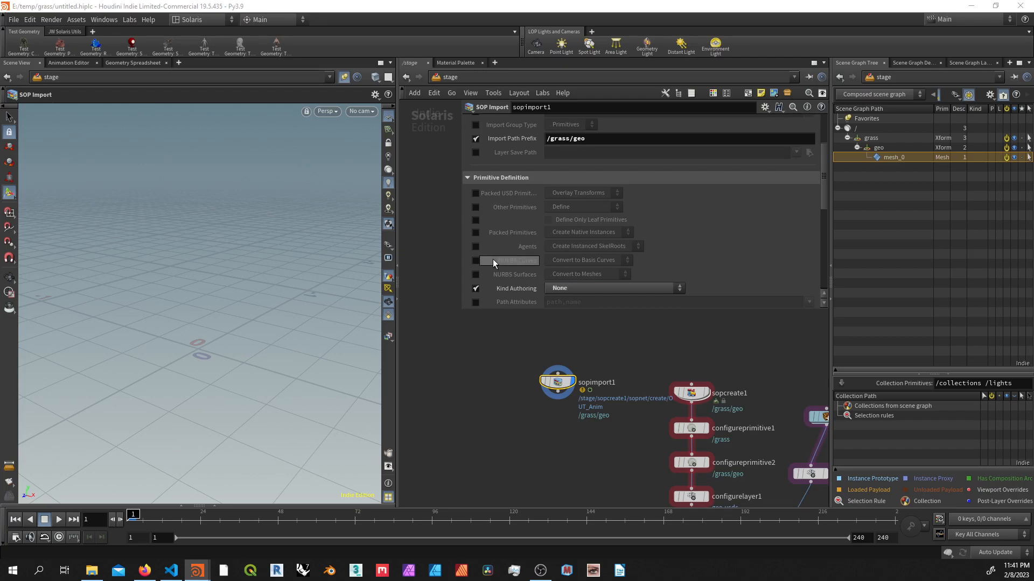
scroll(493, 259, "down", 1)
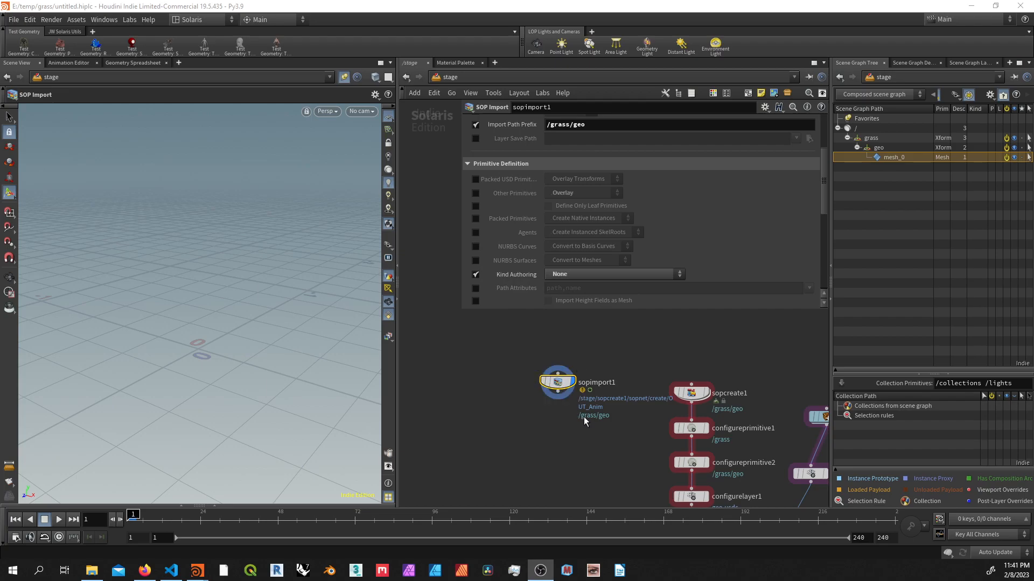
Step: Add a USD ROP under sopimport1 rendering a specific frame range ending at frame 40
key("Tab")
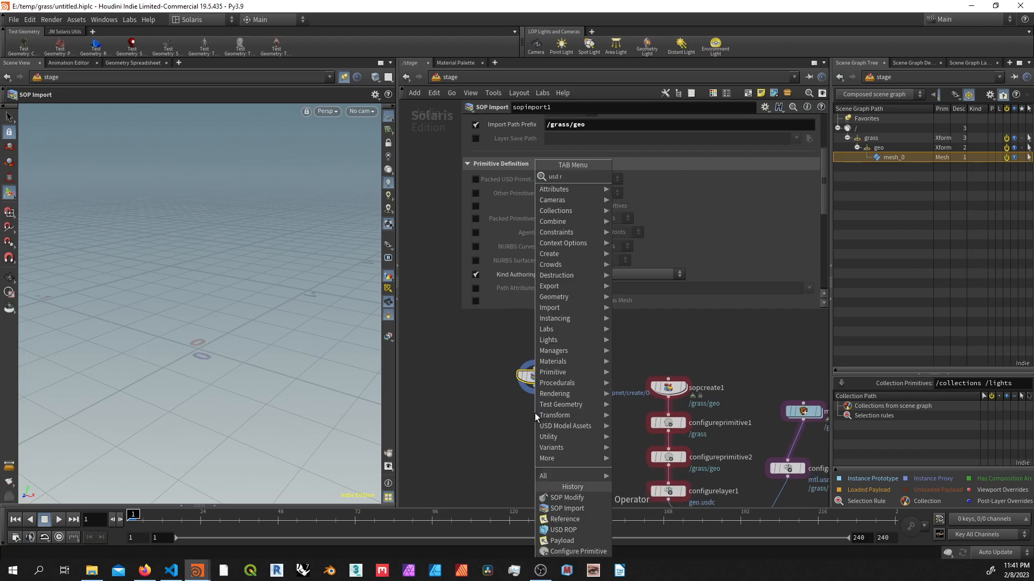
key("Return")
left_click(535, 413)
left_click(617, 138)
left_click(599, 161)
double_click(674, 150)
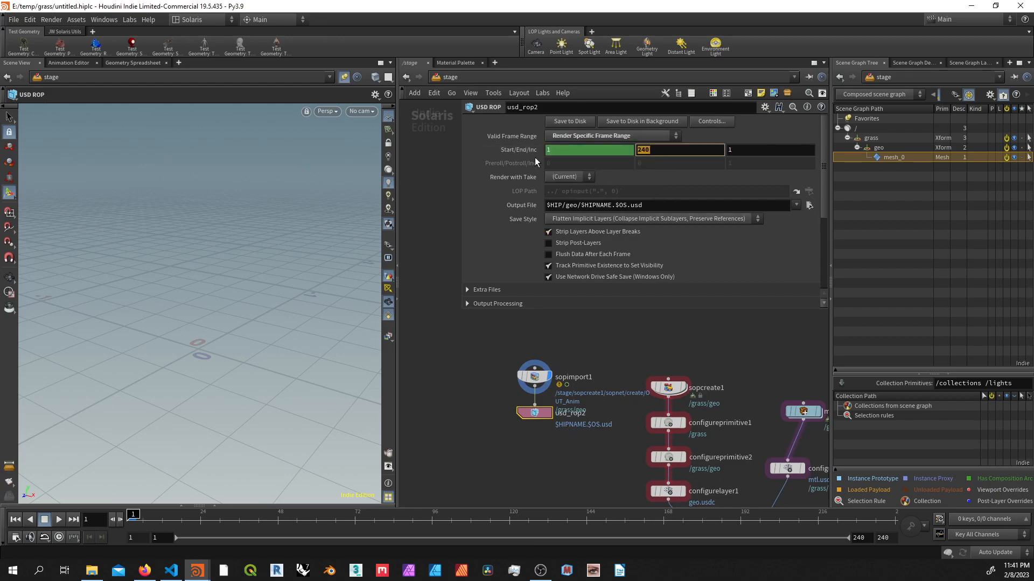
type("80")
key("Return")
double_click(642, 149)
type("40")
key("Return")
Step: Set the Output File to $HIP/fx.usda and save to disk
left_click(808, 206)
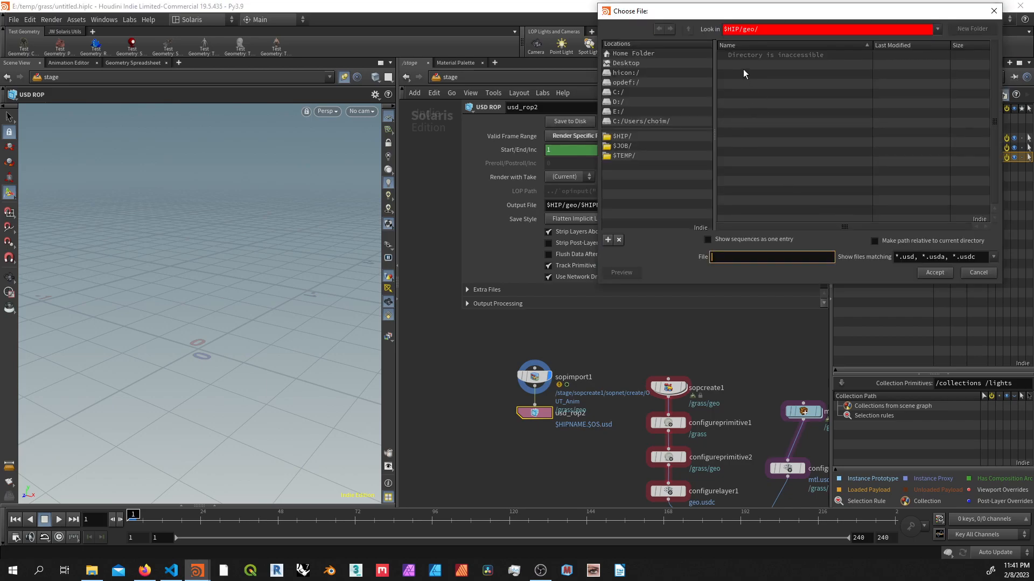
double_click(757, 88)
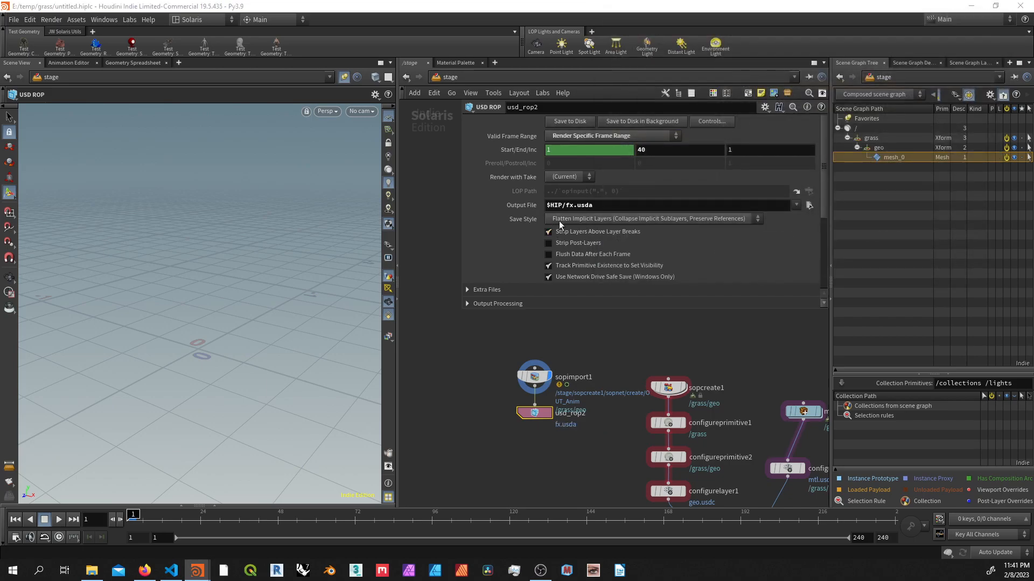
left_click(574, 123)
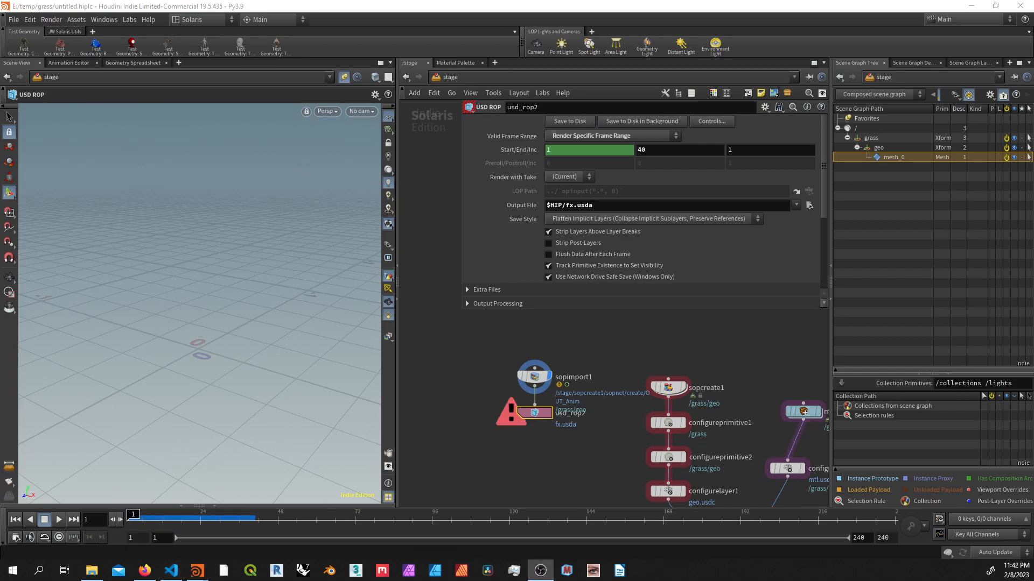
Step: Read usd_rop2's layer error and check the grass folder's fx.usda in Explorer
middle_click(544, 416)
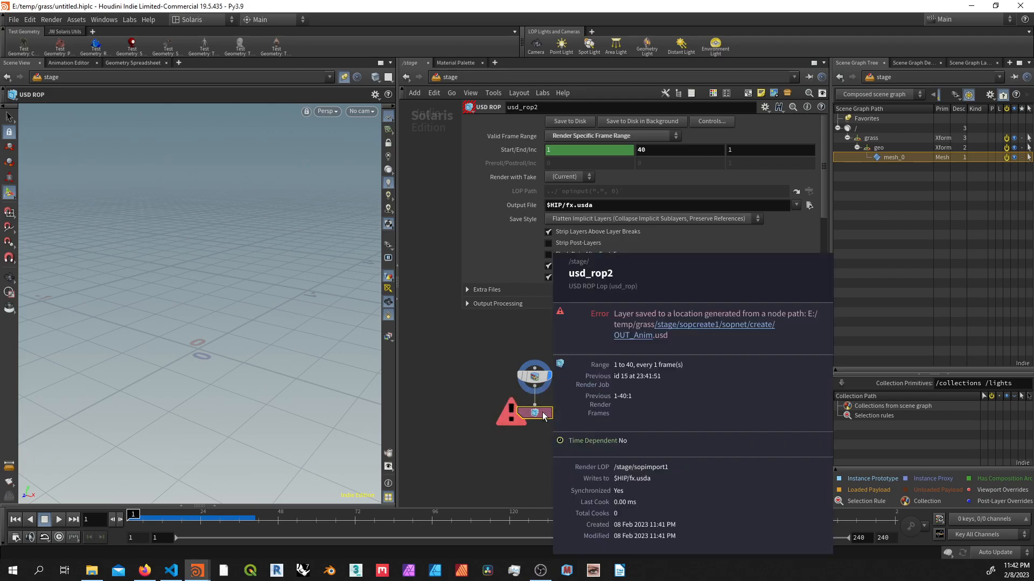
left_click(91, 571)
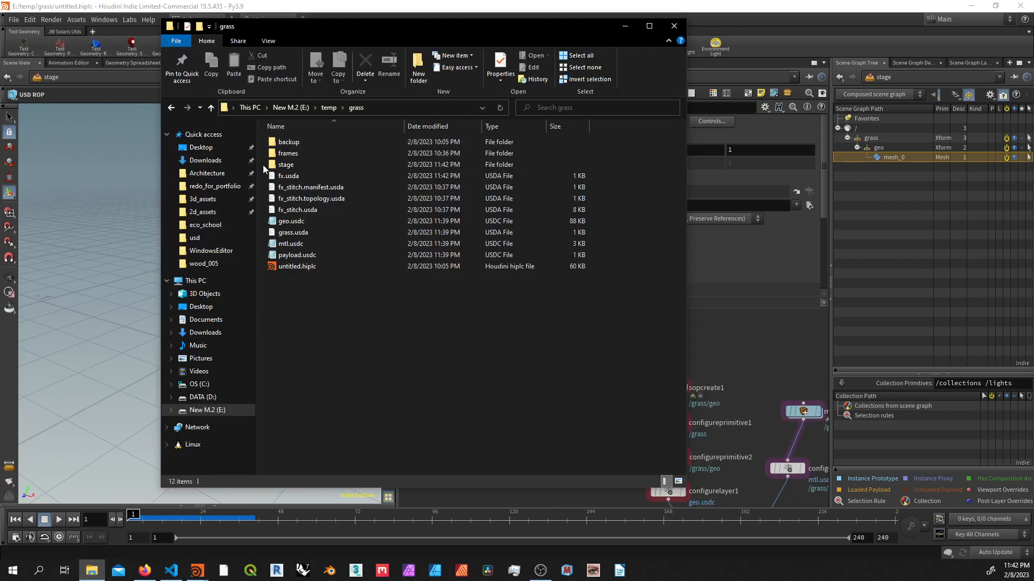
left_click(284, 166)
left_click(745, 331)
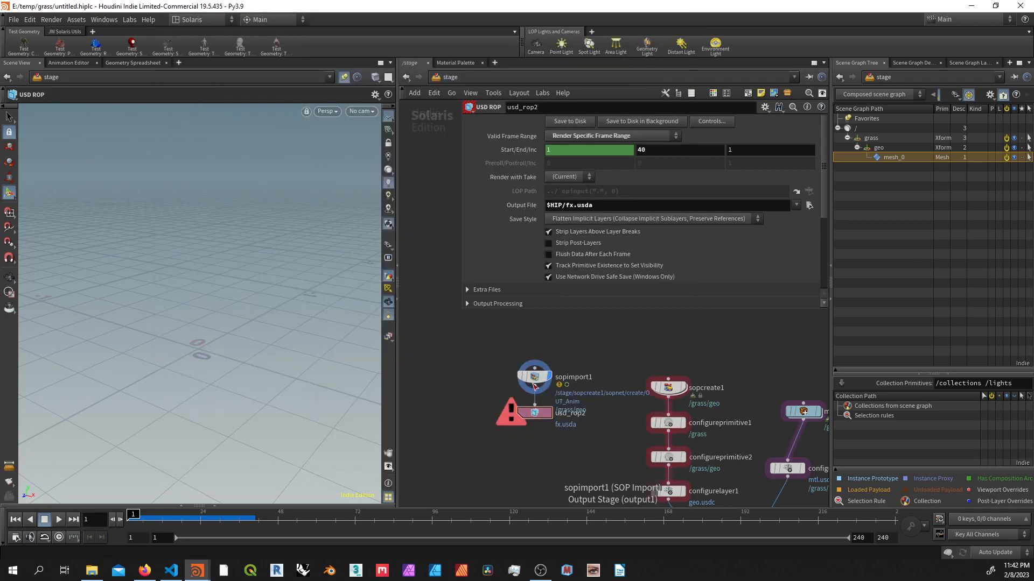
Step: Enable Copy Contents into Editable Layer on sopimport1 and return to usd_rop2
left_click(533, 377)
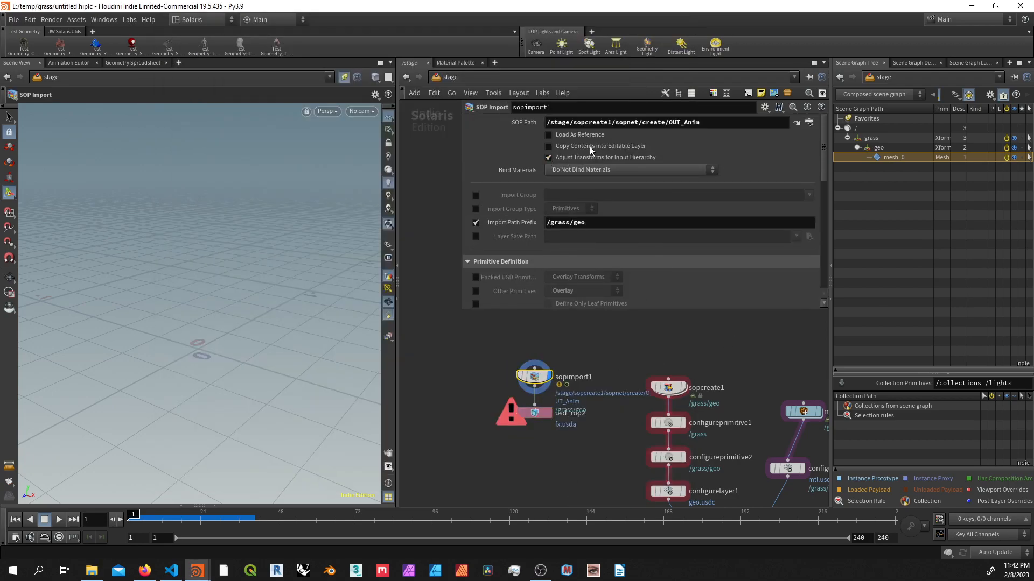
left_click(590, 146)
left_click(534, 412)
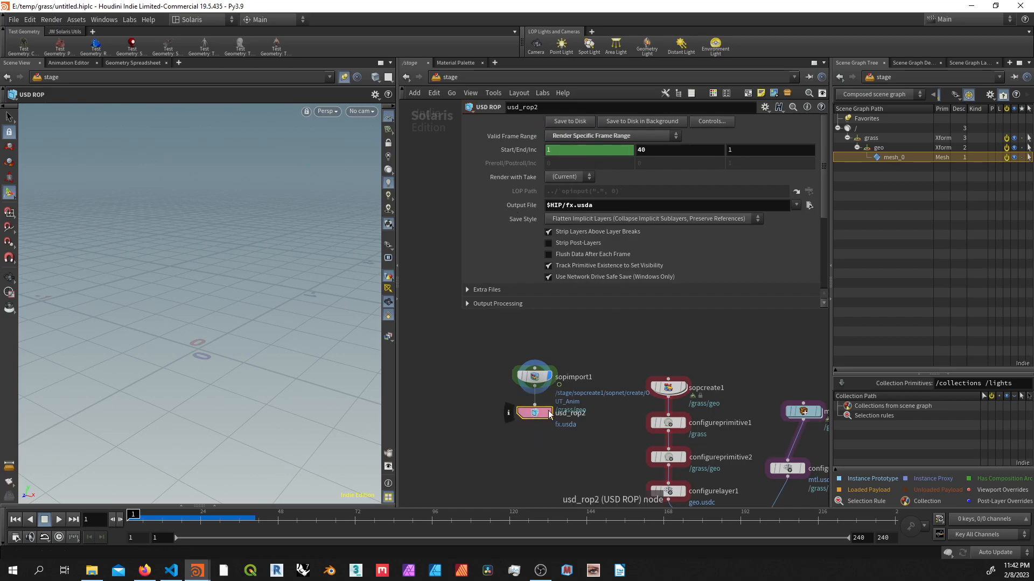
Step: Drag fx.usda into VS Code to read its normals time samples, then close the editor
left_click(170, 571)
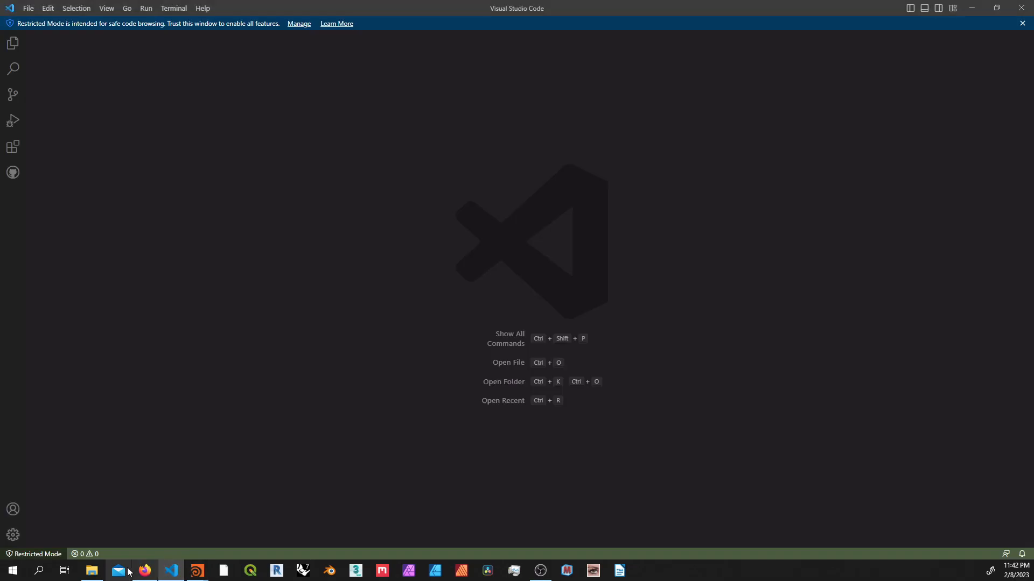
left_click(92, 571)
left_click_drag(306, 165, 738, 209)
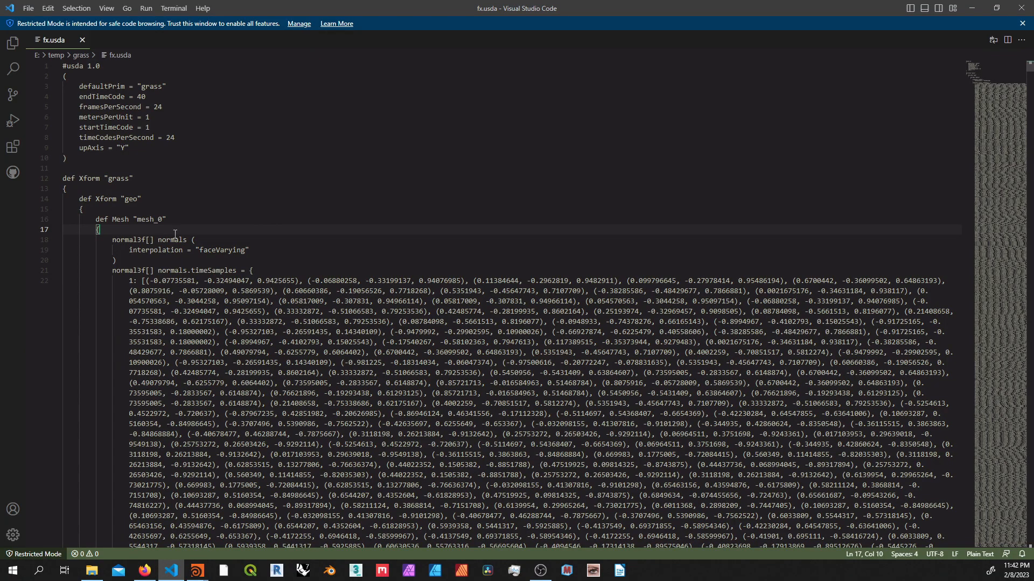
scroll(966, 69, "down", 5)
scroll(967, 69, "down", 5)
scroll(967, 70, "down", 3)
scroll(437, 202, "up", 5)
scroll(363, 242, "up", 5)
scroll(287, 281, "up", 5)
left_click(973, 8)
Step: Set sopimport1's Topology Attributes to Static and return to usd_rop2 for re-export
left_click(710, 326)
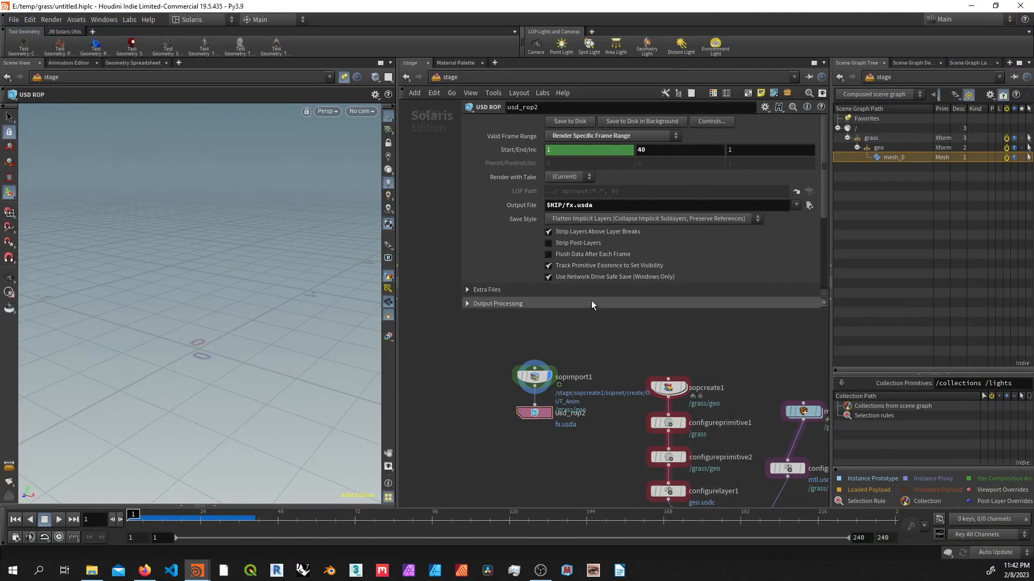
left_click(535, 375)
scroll(523, 293, "down", 5)
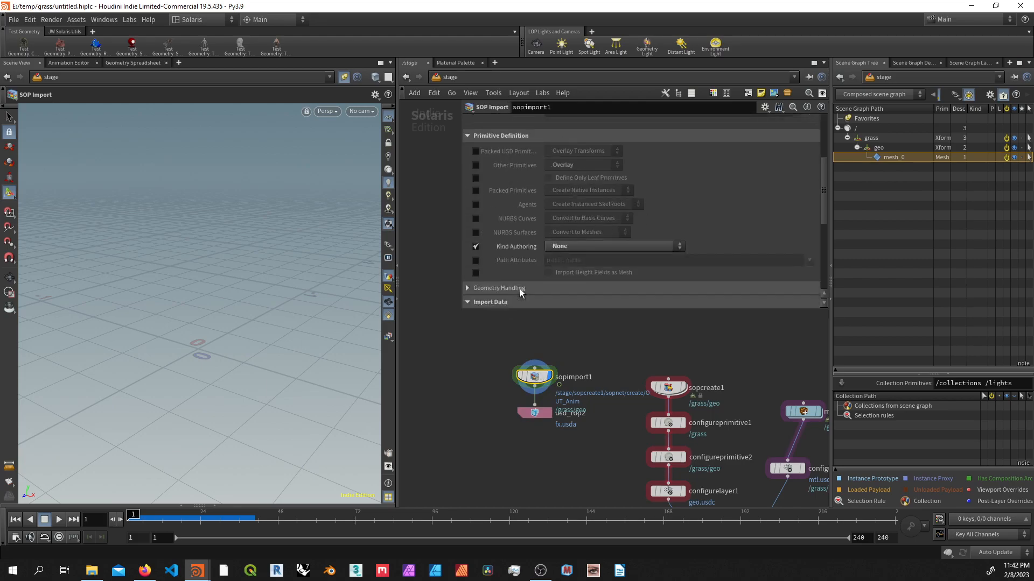
scroll(529, 275, "down", 3)
left_click(570, 245)
left_click(567, 265)
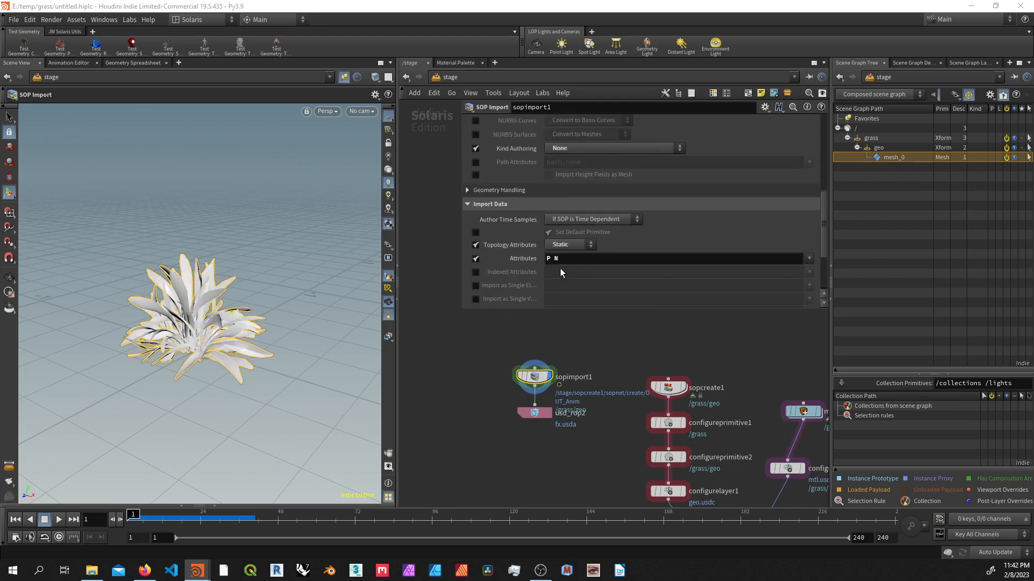
scroll(539, 238, "up", 3)
scroll(537, 203, "up", 3)
left_click(535, 414)
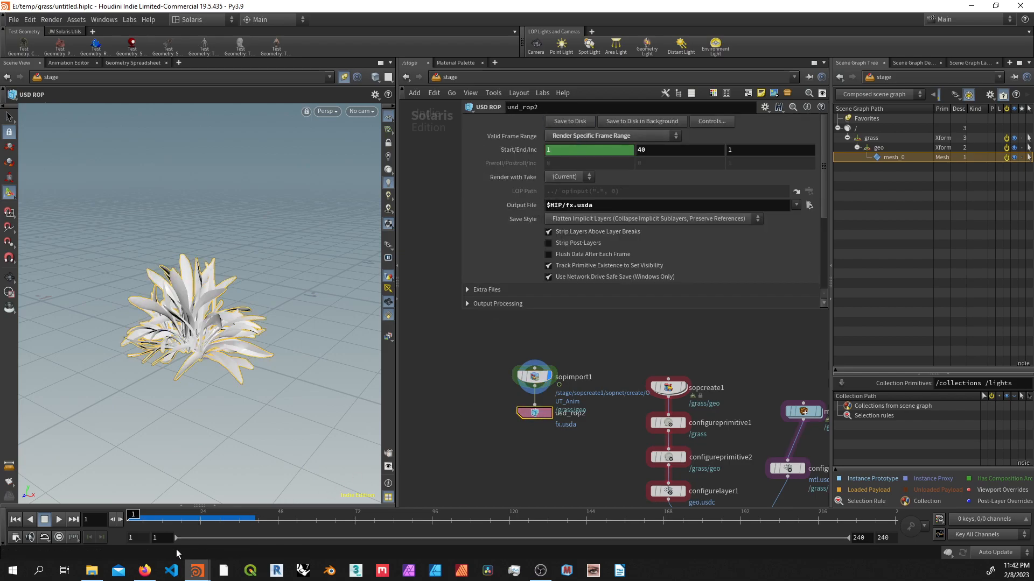
Step: Drag the re-exported fx.usda from the grass folder into VS Code
left_click(91, 571)
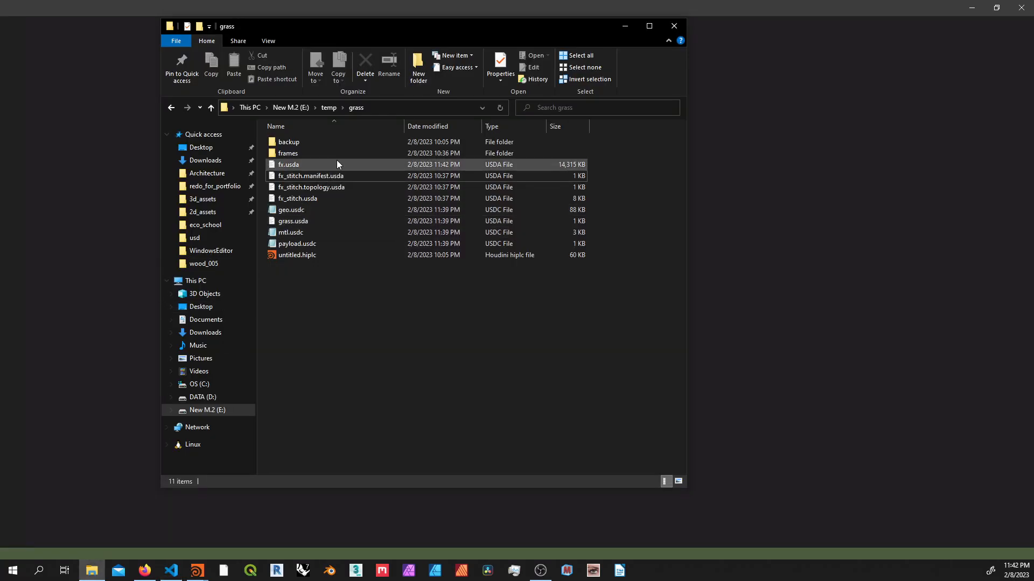
left_click_drag(326, 165, 738, 184)
key("ctrl+w")
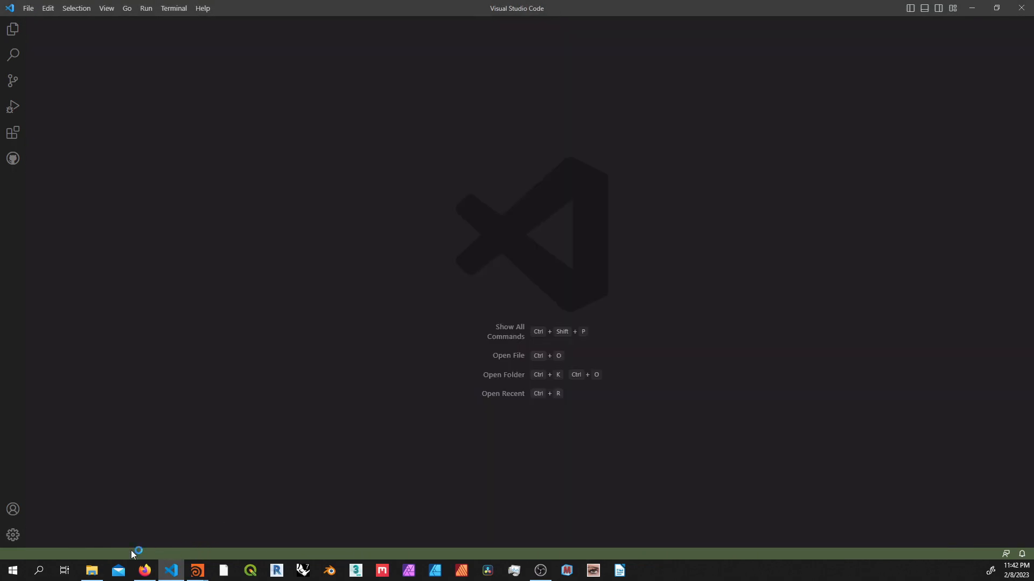
left_click(91, 571)
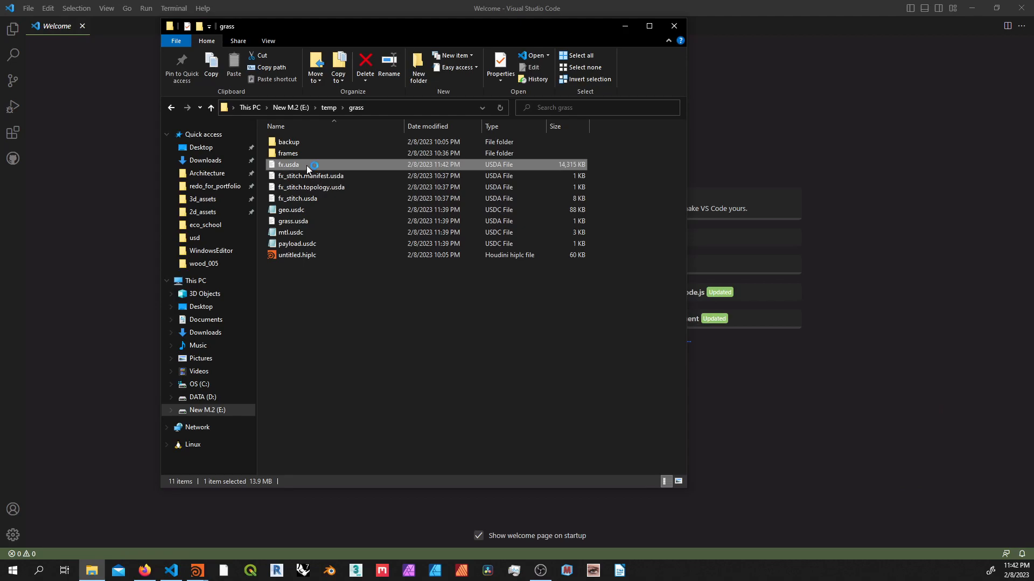
left_click_drag(306, 166, 180, 193)
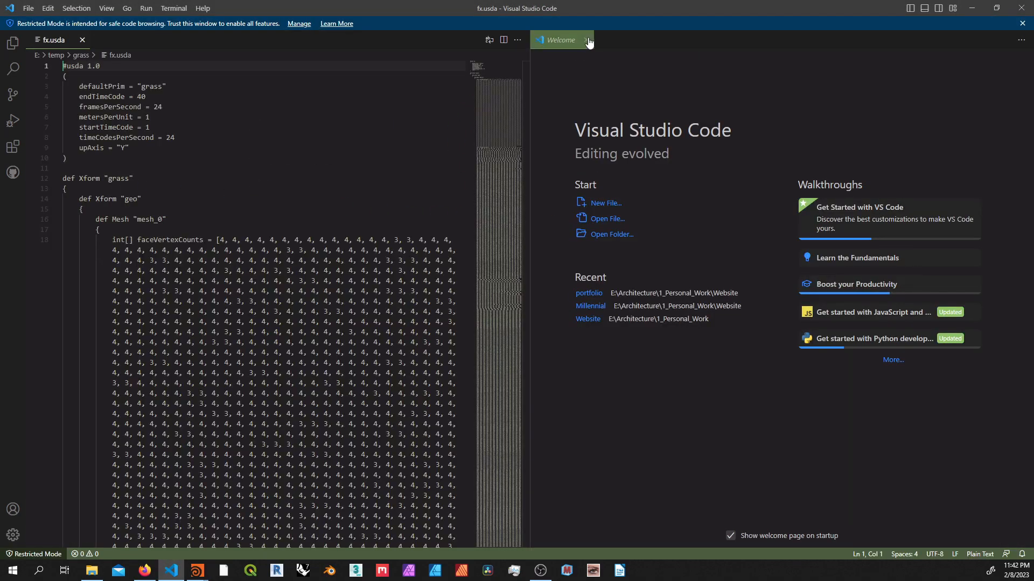
Step: Close the Welcome tab to read the file's face vertex data, then return to Houdini
left_click(585, 40)
scroll(186, 463, "down", 2)
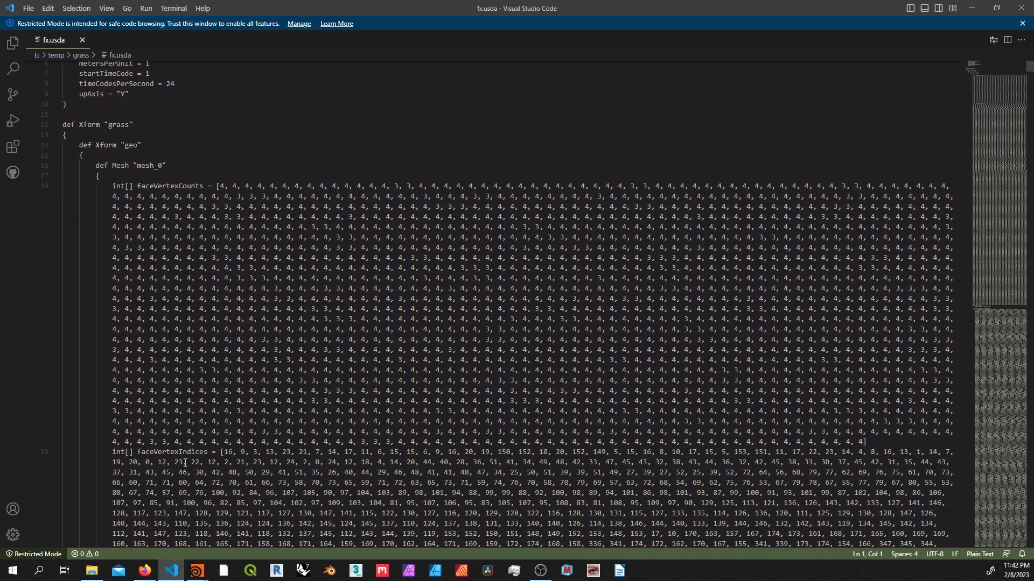
scroll(242, 290, "up", 2)
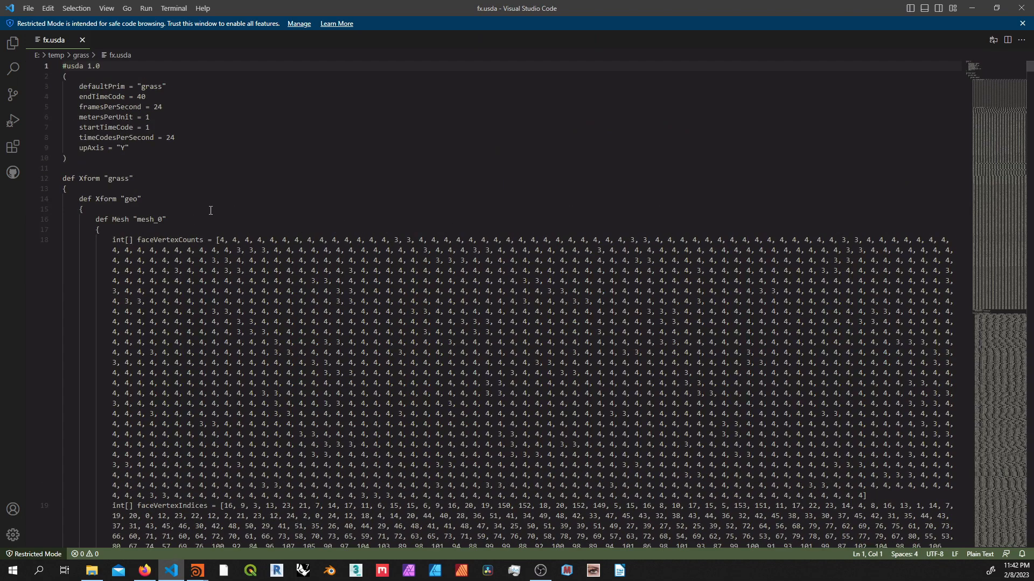
left_click(82, 39)
mouse_move(197, 571)
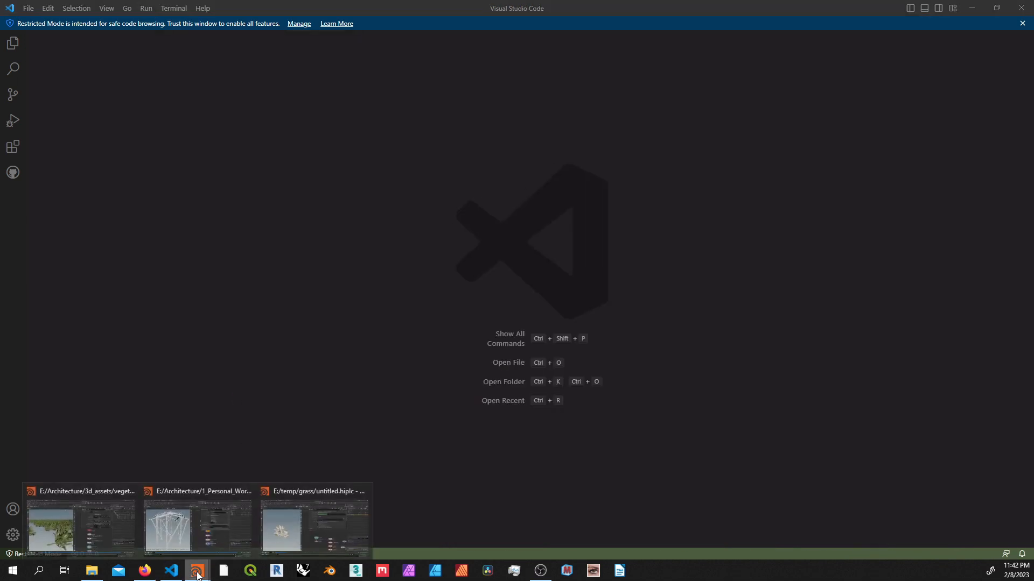
left_click(299, 525)
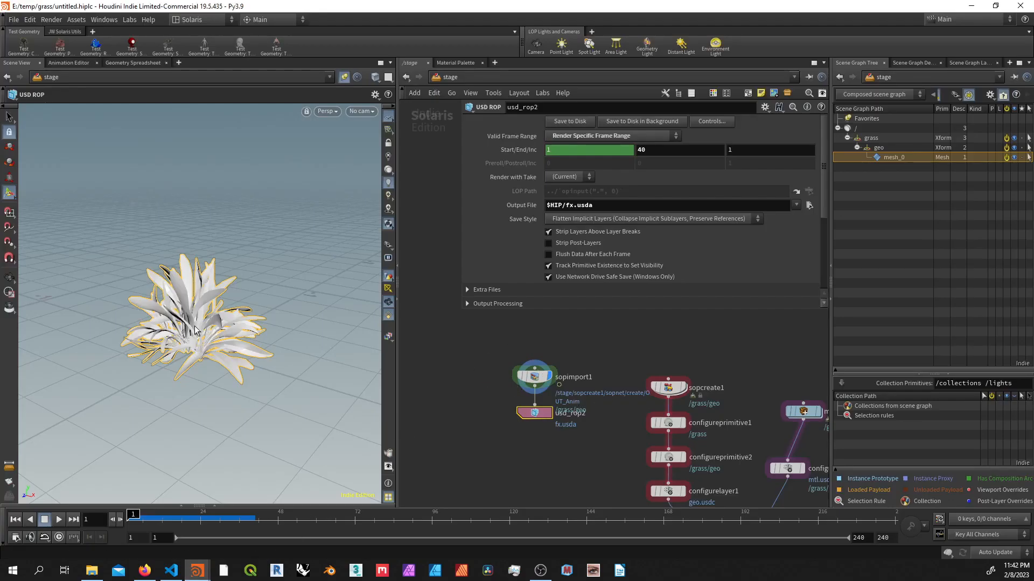
scroll(549, 266, "down", 3)
scroll(556, 299, "down", 2)
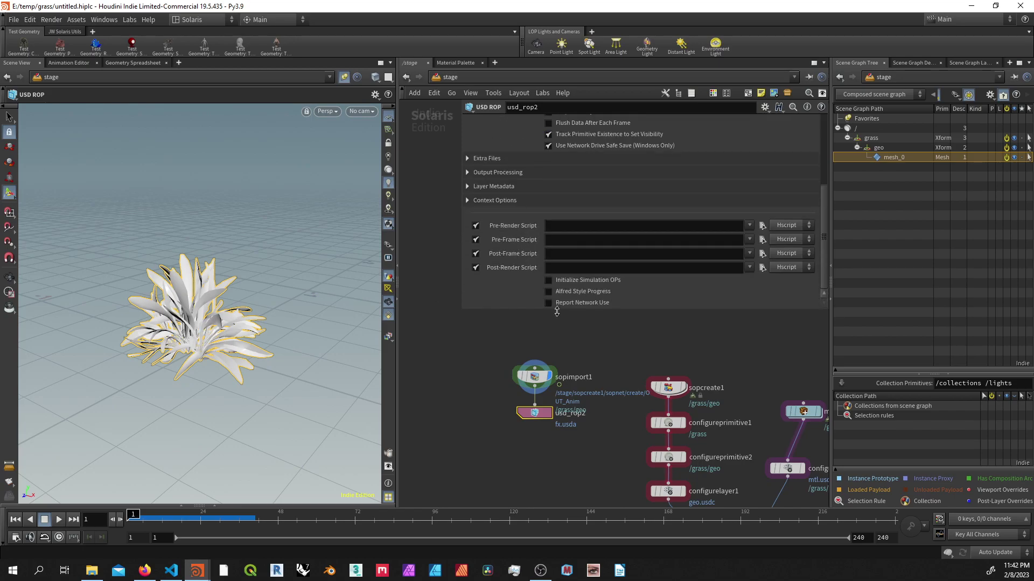
left_click(539, 378)
scroll(526, 234, "down", 3)
scroll(546, 265, "down", 3)
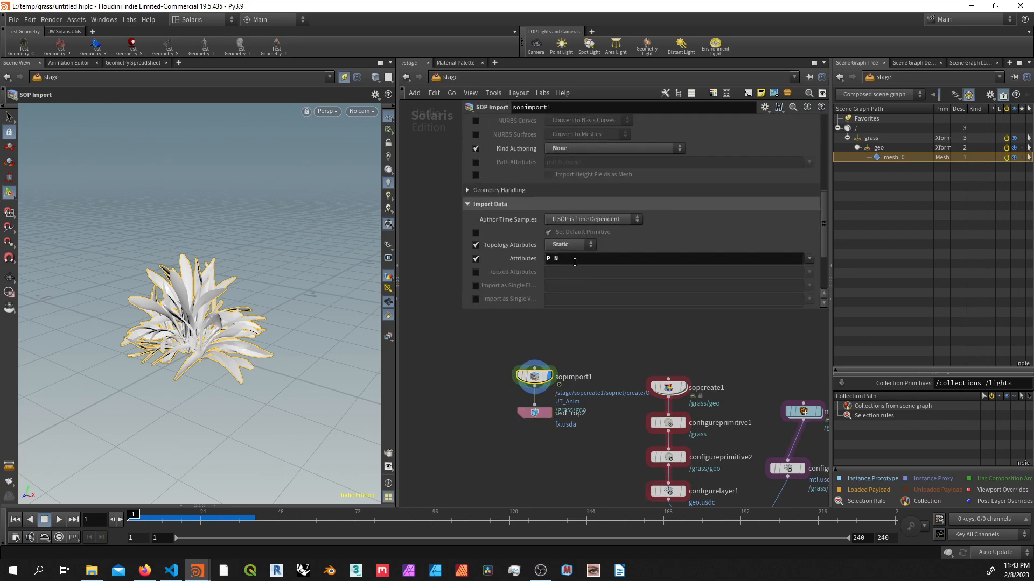
left_click(534, 413)
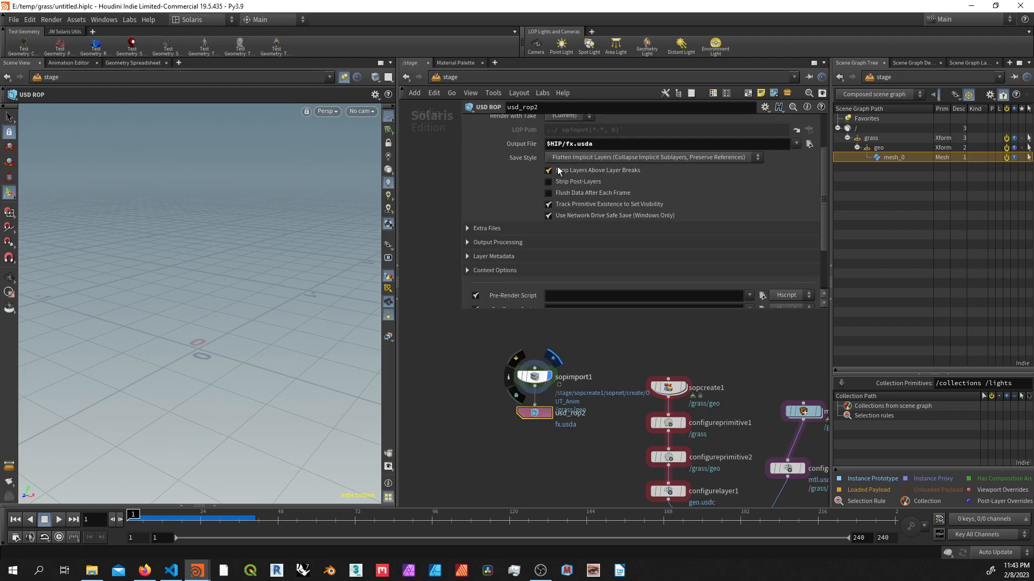
scroll(558, 167, "up", 1)
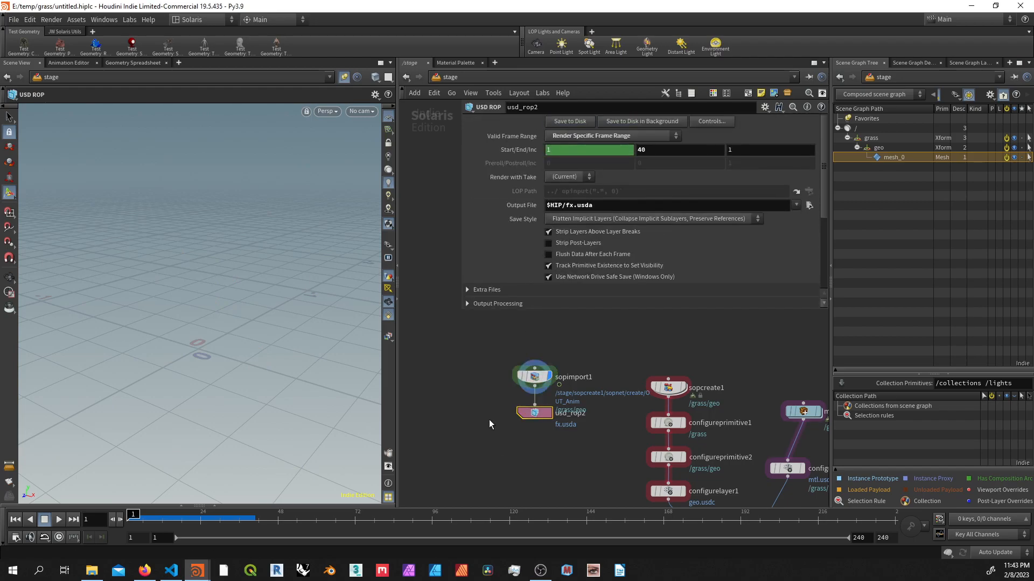
Step: Duplicate usd_rop2 and set its Output File to $HIP/frames/fx_$F.usda
key("ctrl+c")
key("ctrl+v")
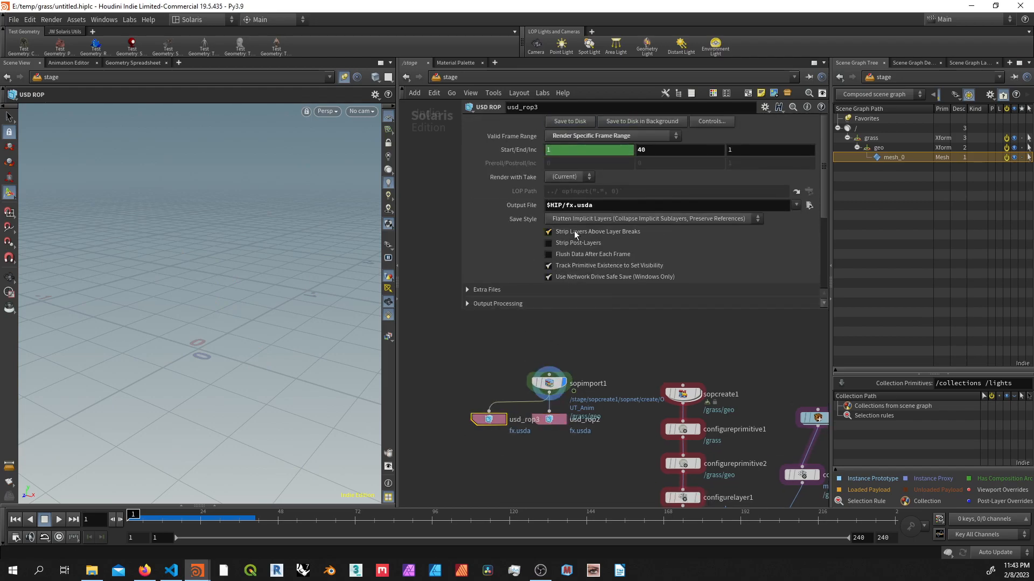
left_click(574, 205)
left_click(809, 205)
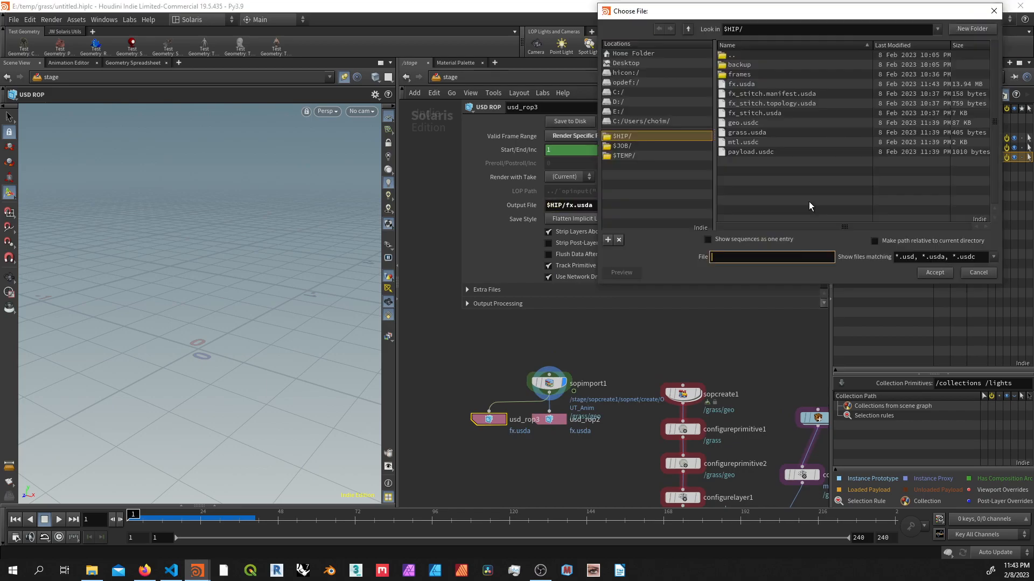
double_click(762, 78)
double_click(758, 65)
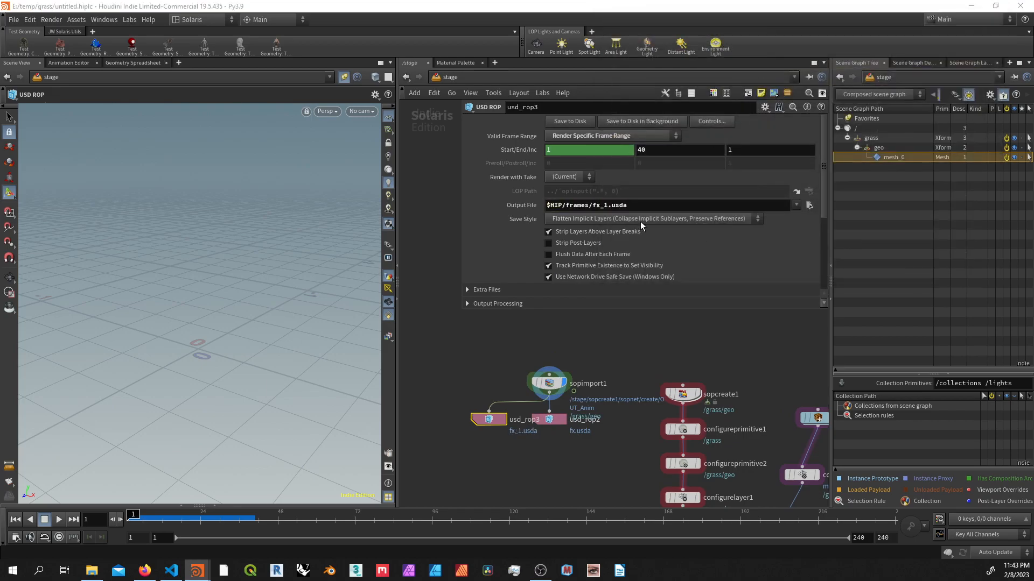
left_click(605, 206)
key("Delete")
type("$F")
key("Return")
Step: Enable Flush Data After Each Frame, disable Track Primitive Existence, and write the per-frame files
middle_click_drag(542, 309, 588, 324)
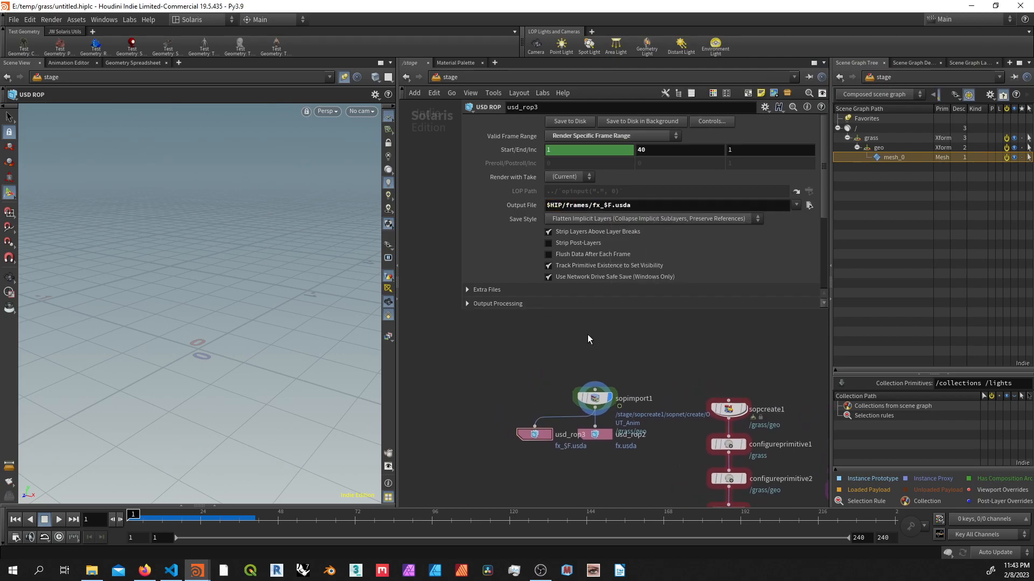
left_click(578, 257)
left_click(602, 266)
left_click(541, 434)
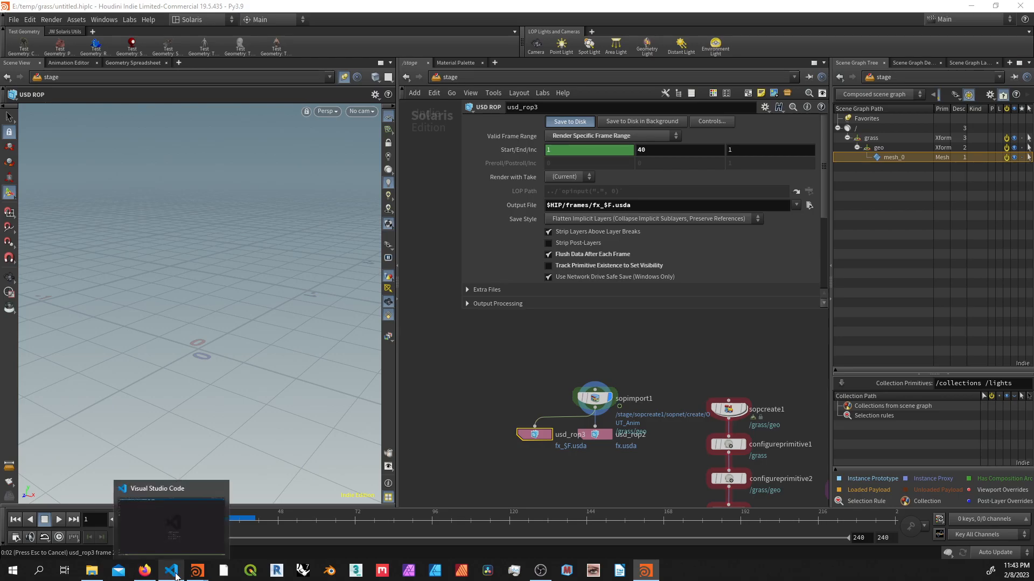
left_click(153, 501)
Step: Inspect fx_1.usda from the frames folder in VS Code, then return to Houdini
left_click(92, 571)
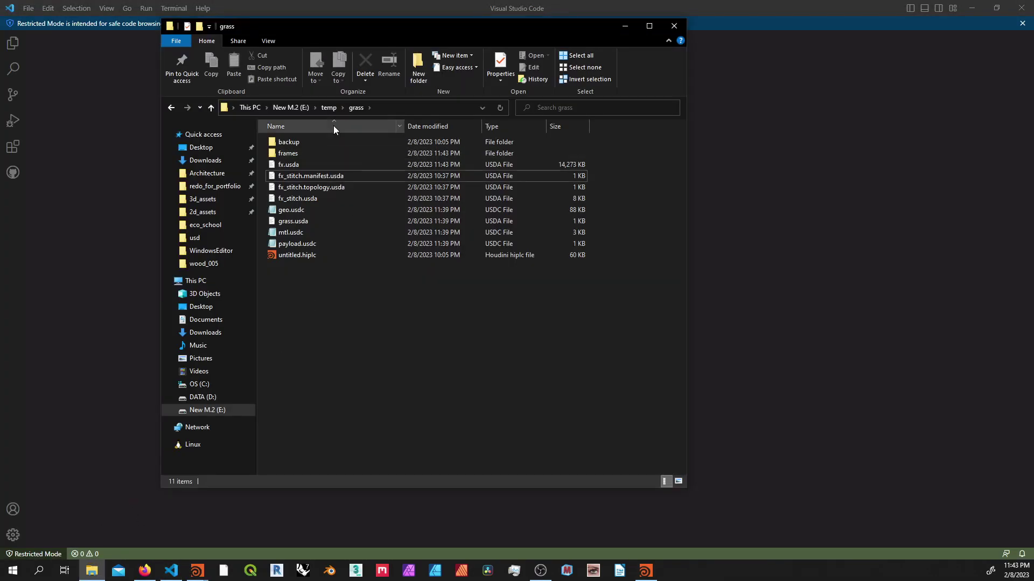
double_click(308, 154)
mouse_move(306, 141)
left_mouse_down()
mouse_move(737, 187)
mouse_move(566, 173)
left_mouse_up()
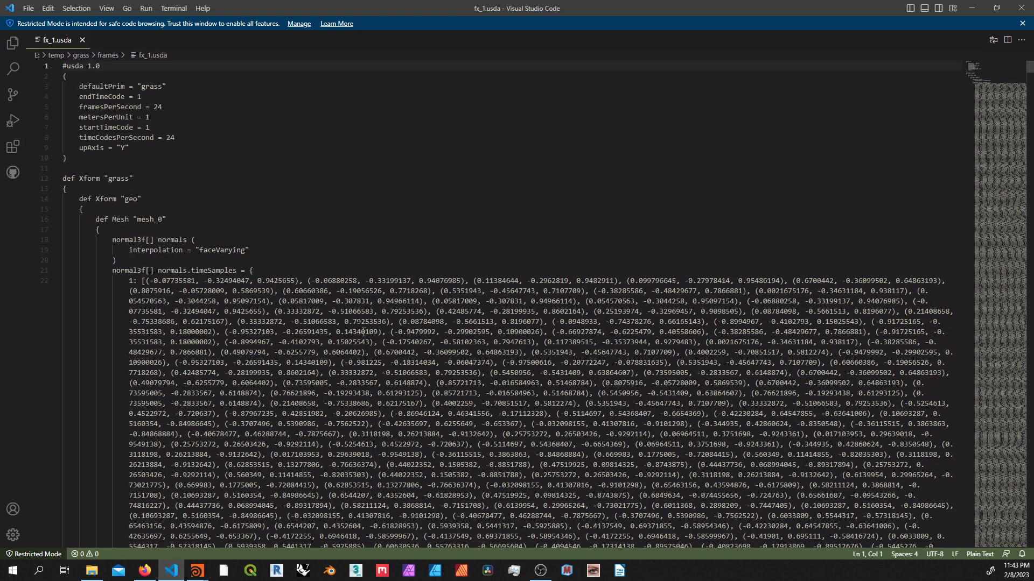
left_click(1021, 10)
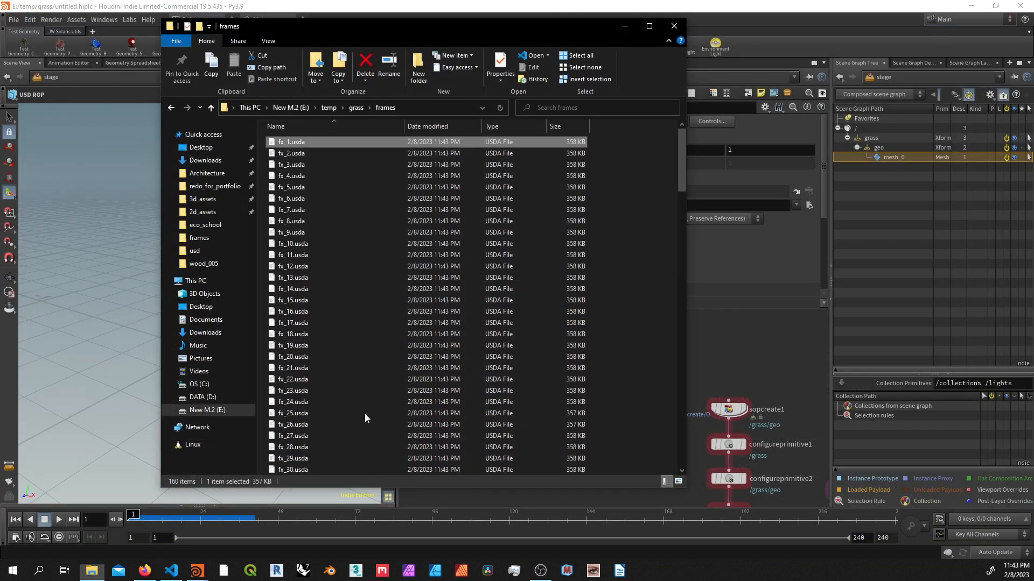
left_click(765, 321)
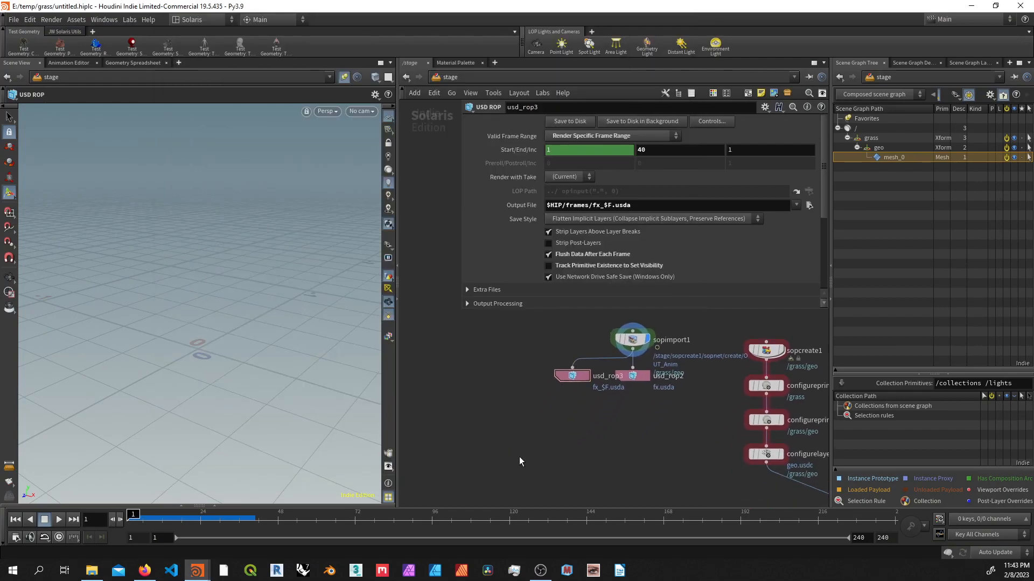
Step: Create a ROP network node in the stage and dive inside it
key("Tab")
type("ropnet")
key("Return")
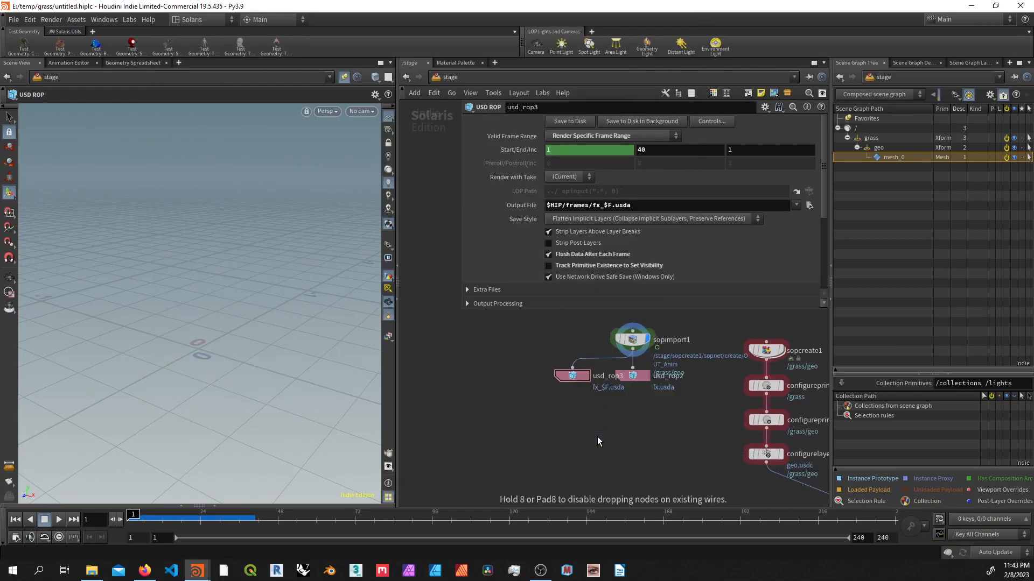
left_click(597, 437)
double_click(597, 437)
key("Tab")
type("usd st")
Step: Add a USD Stitch Clips node with Input File $HIP/frames/fx_$F.usda
key("Down")
key("Return")
left_click(616, 424)
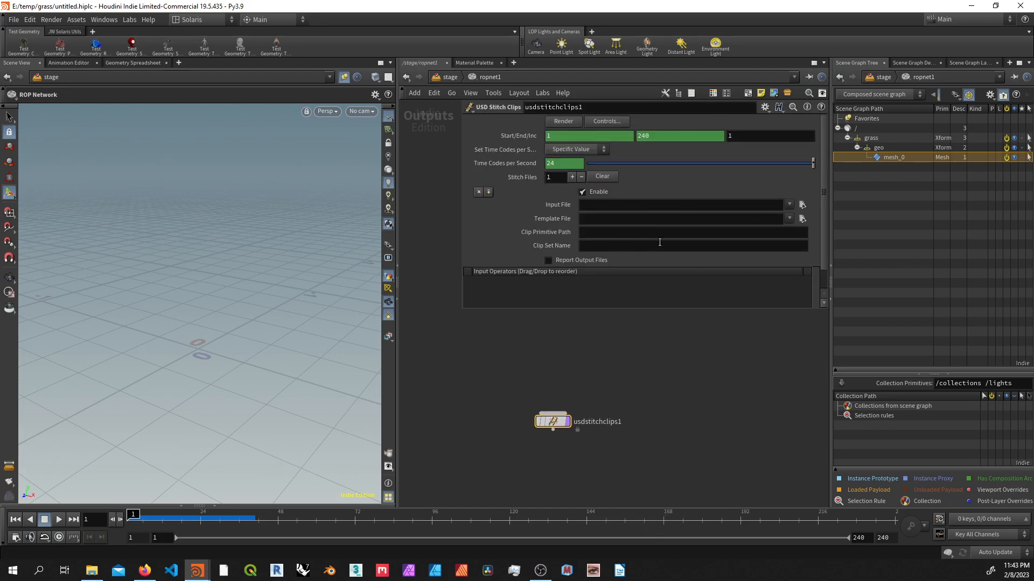
left_click(802, 205)
left_click(747, 68)
double_click(746, 67)
left_click(644, 204)
key("BackSpace")
type("$F")
key("Return")
Step: Set Template File $HIP/fx_stitch.usda and Clip Primitive Path /grass/geo/mesh_0
left_click(803, 218)
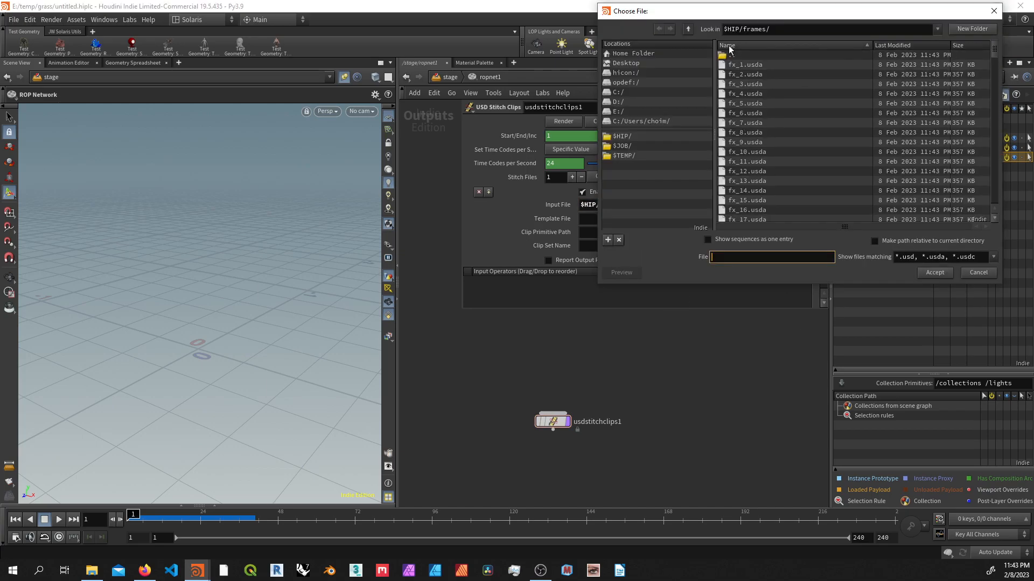
left_click(688, 29)
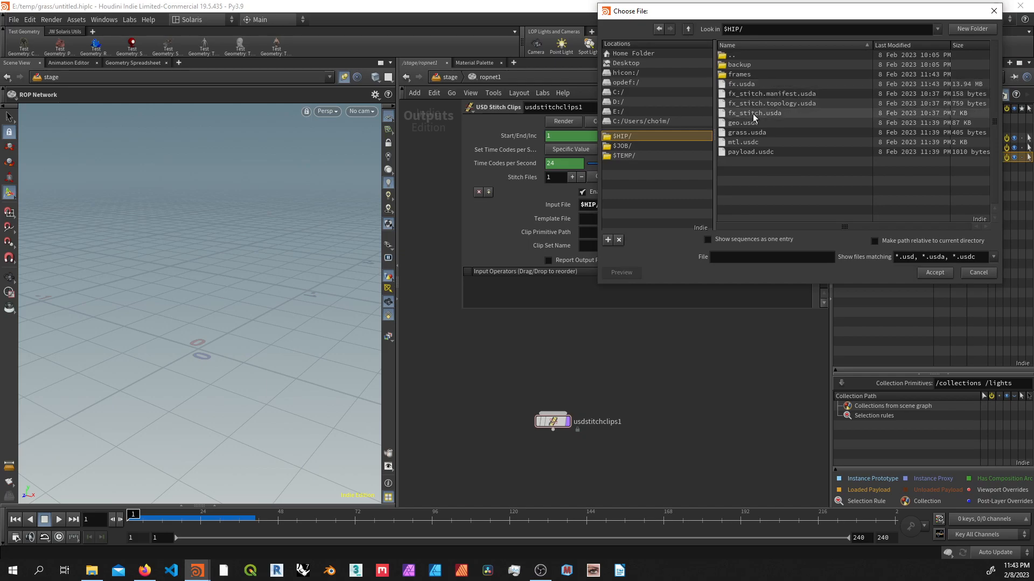
double_click(754, 114)
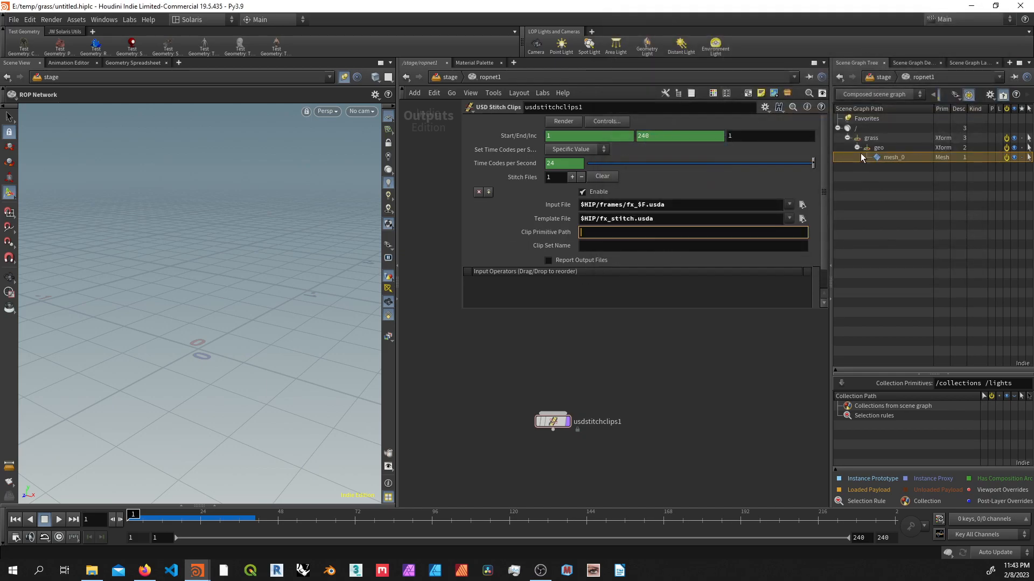
left_click(614, 234)
key("ctrl+v")
Step: Set Clip Set Name to default and End frame to 40, then return to the stage network
left_click(613, 246)
type("de")
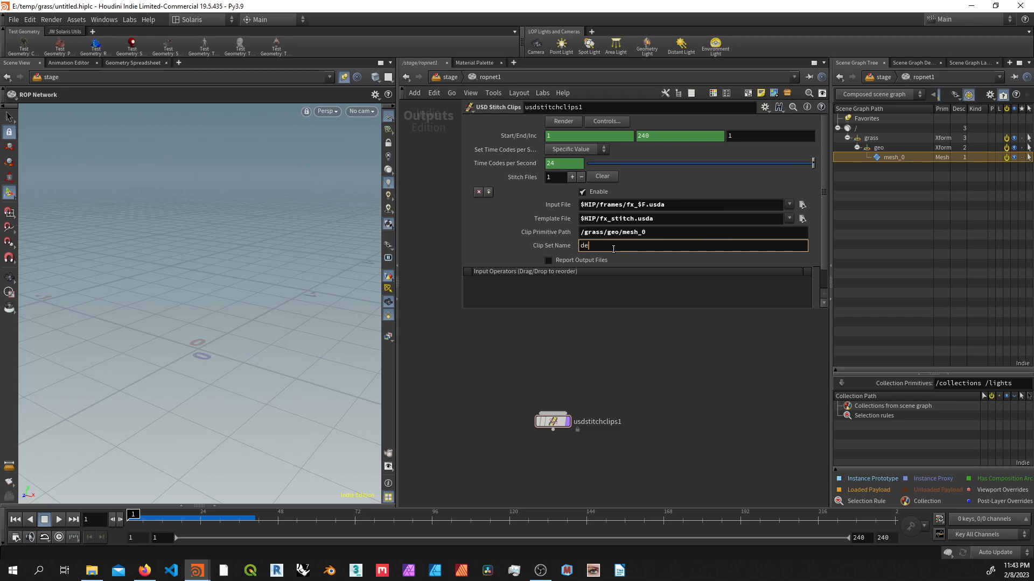
type("fault")
key("Return")
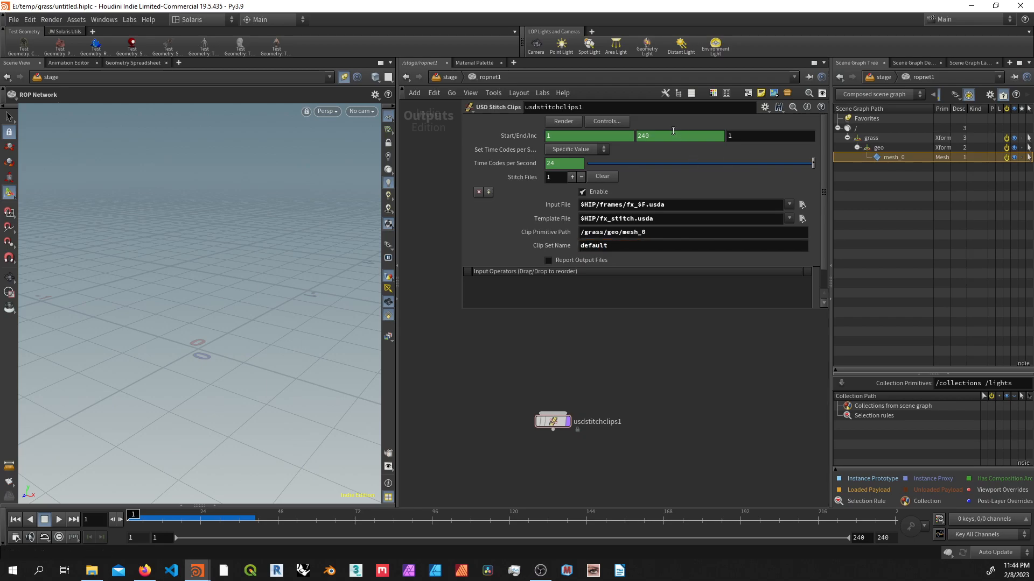
double_click(673, 131)
type("40")
key("Return")
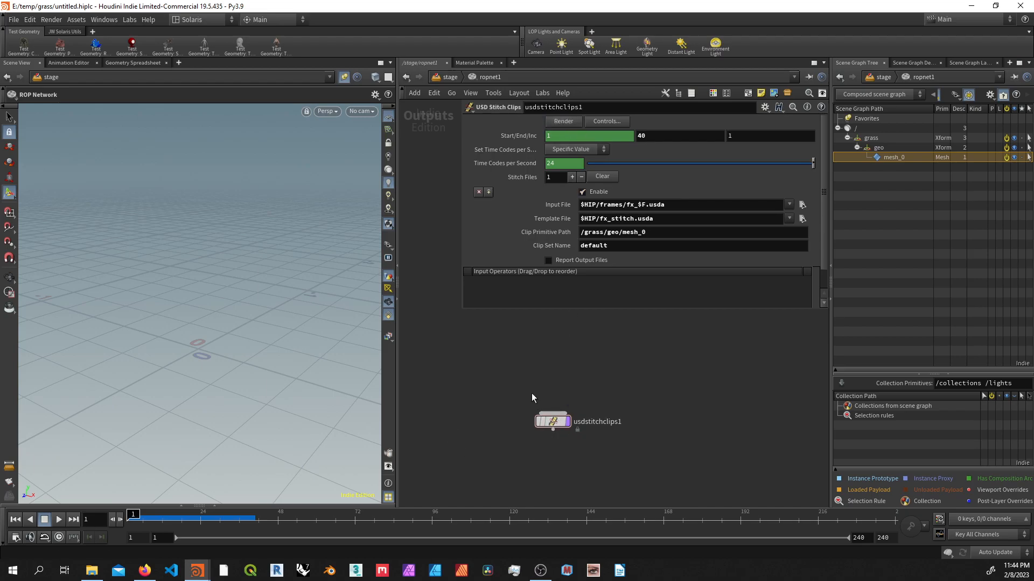
key("u")
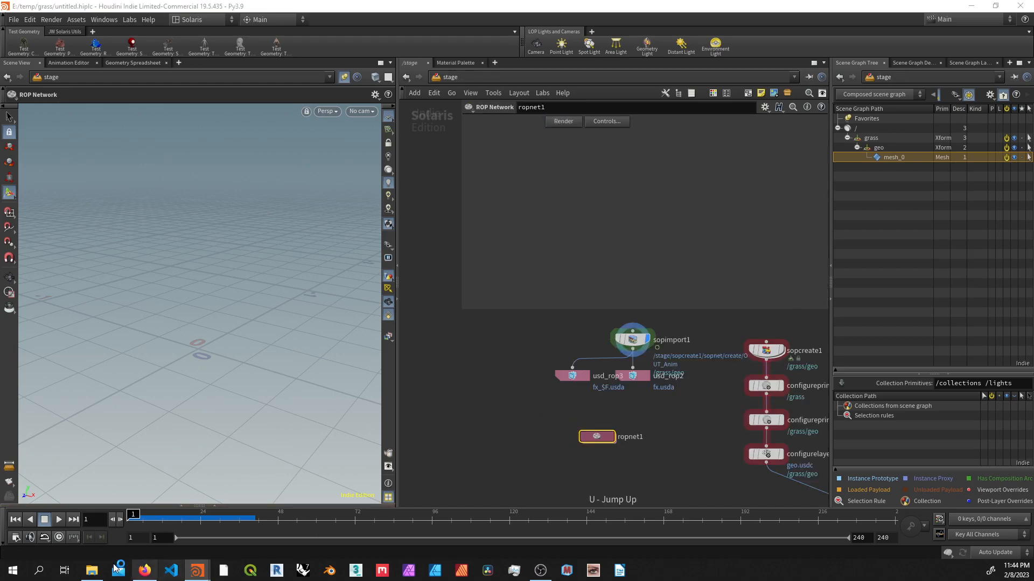
Step: Drag the three fx_stitch files from the grass folder into VS Code, closing the fx_1.usda view
left_click(92, 570)
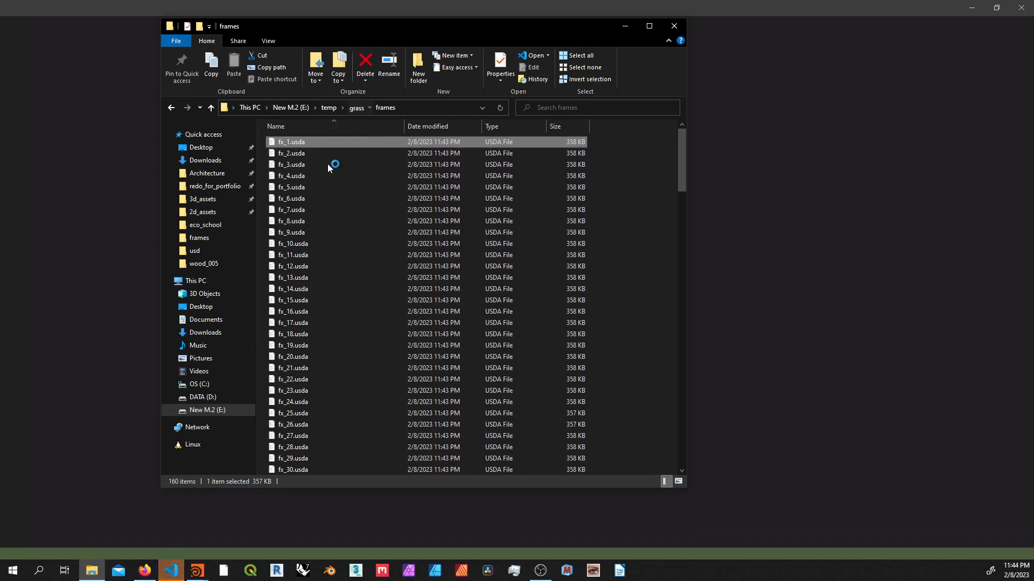
key("alt+Up")
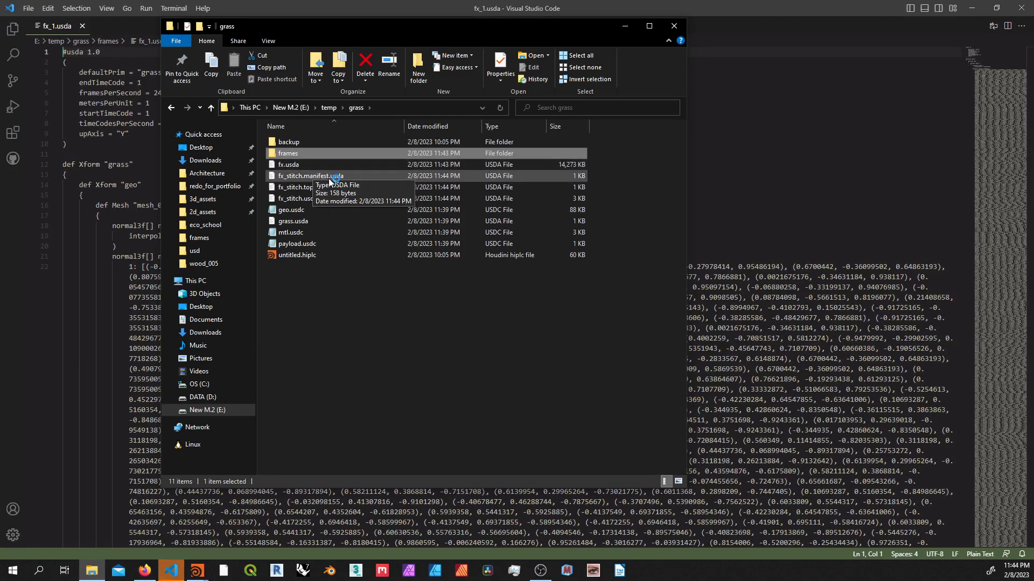
left_click(329, 179)
left_click(315, 198, "shift")
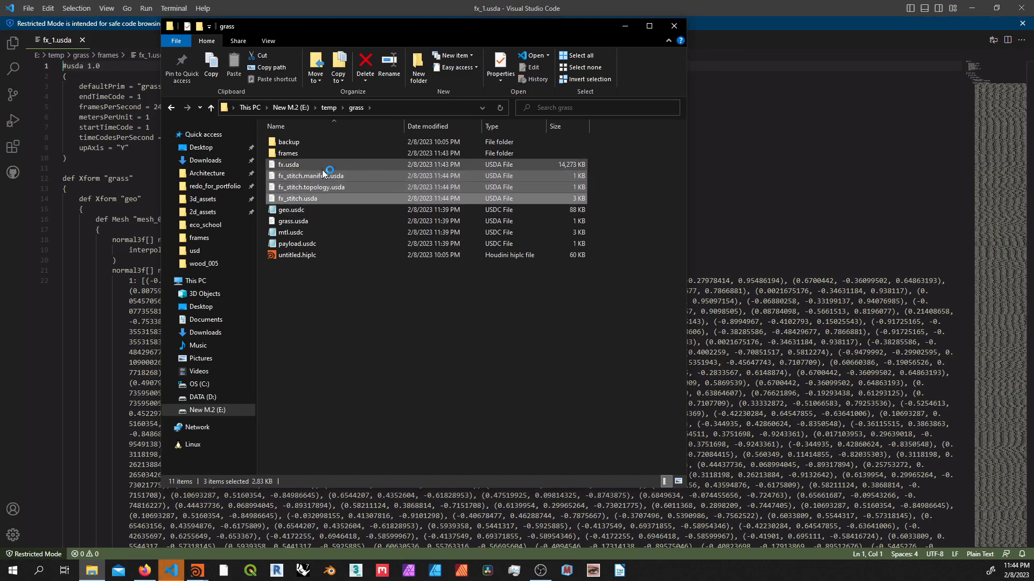
left_click_drag(312, 178, 771, 95)
left_click(82, 41)
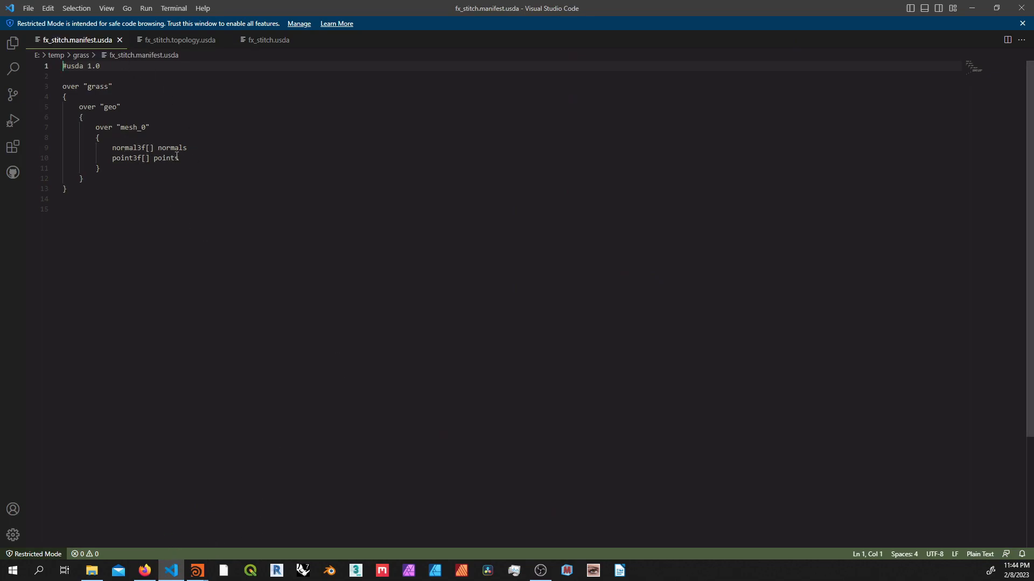
Step: Review the Clip Manifest definition on the Value Clips terminology page in Firefox
left_click(145, 571)
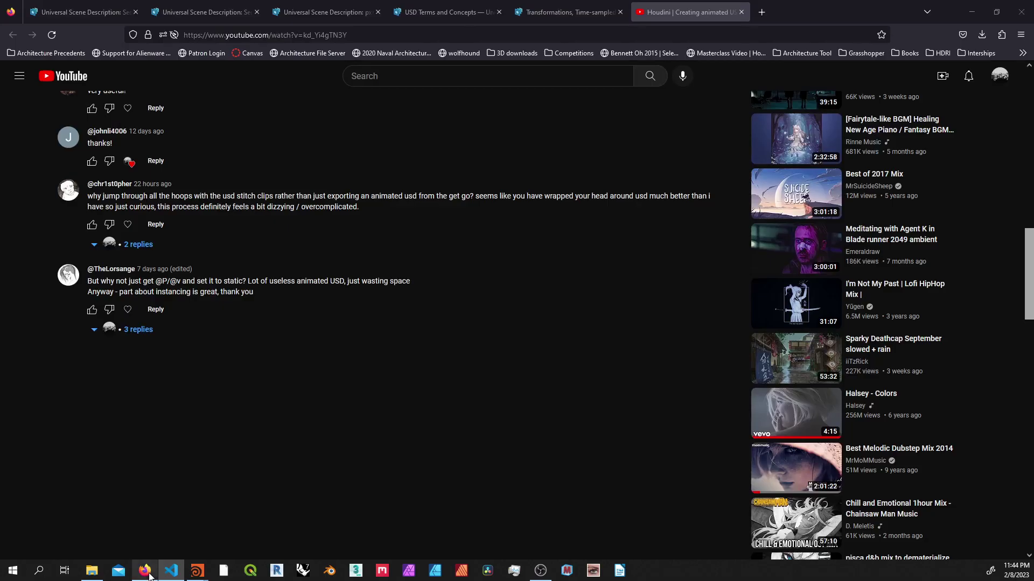
left_click(326, 12)
left_click(206, 12)
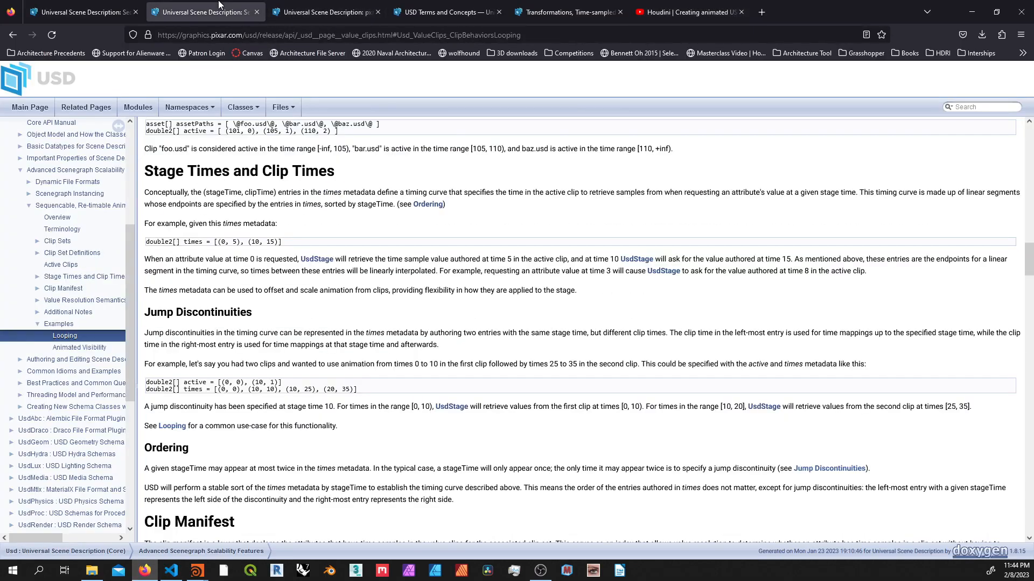
left_click(99, 3)
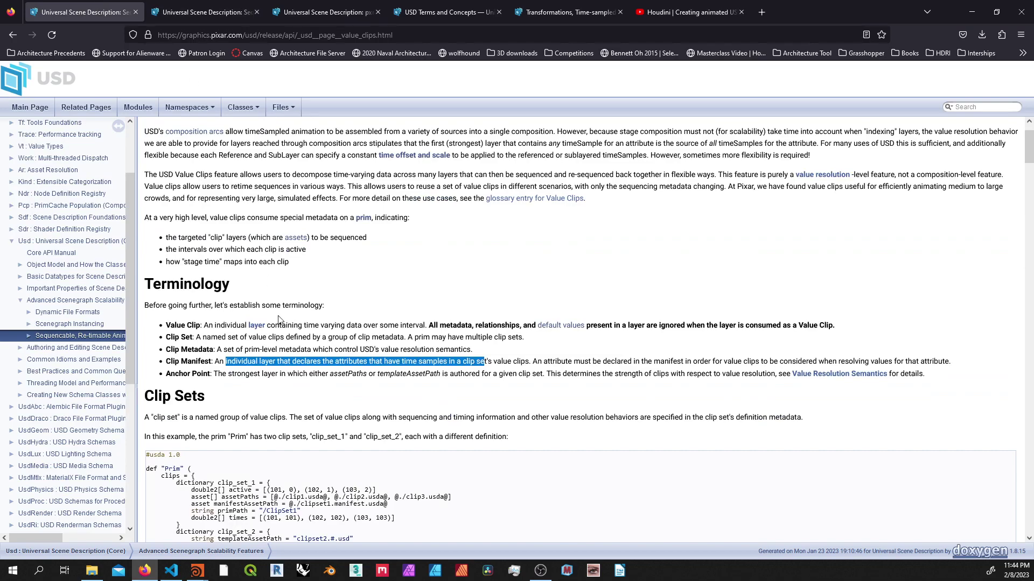
left_click(245, 362)
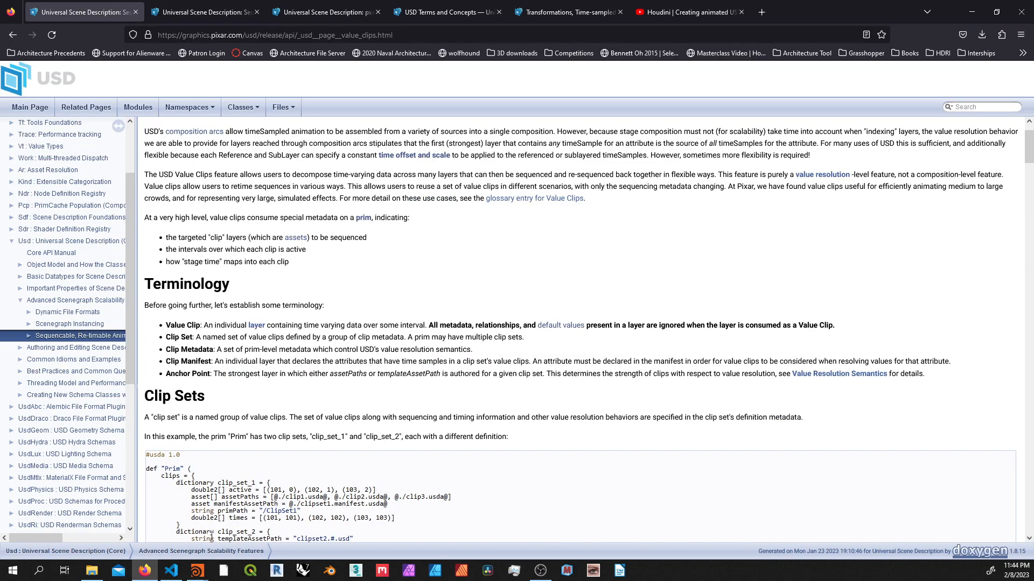
Step: Inspect the manifest, topology and fx_stitch.usda layers, highlighting clip asset paths, manifest, sublayer and primPath
left_click(171, 571)
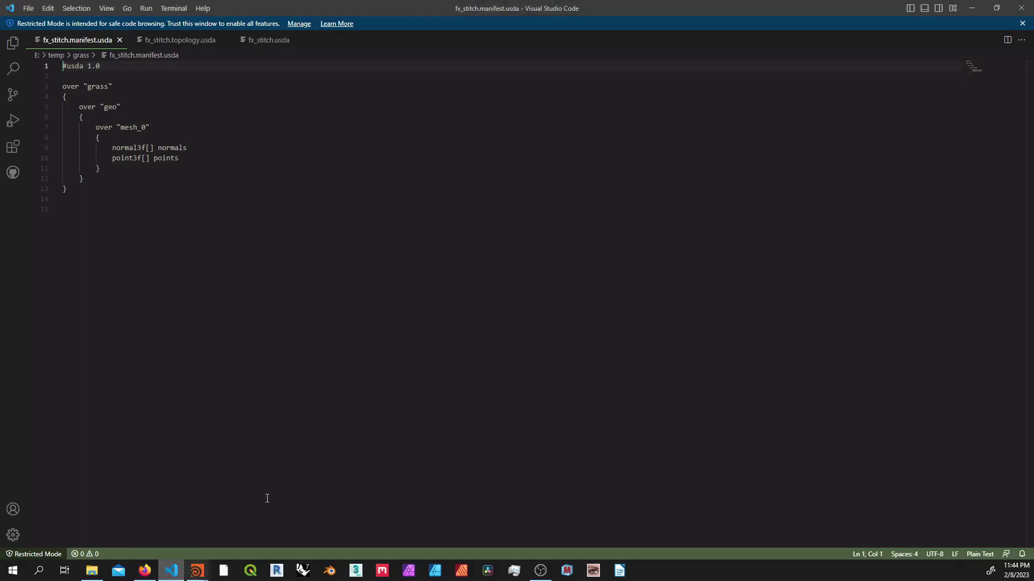
left_click(171, 40)
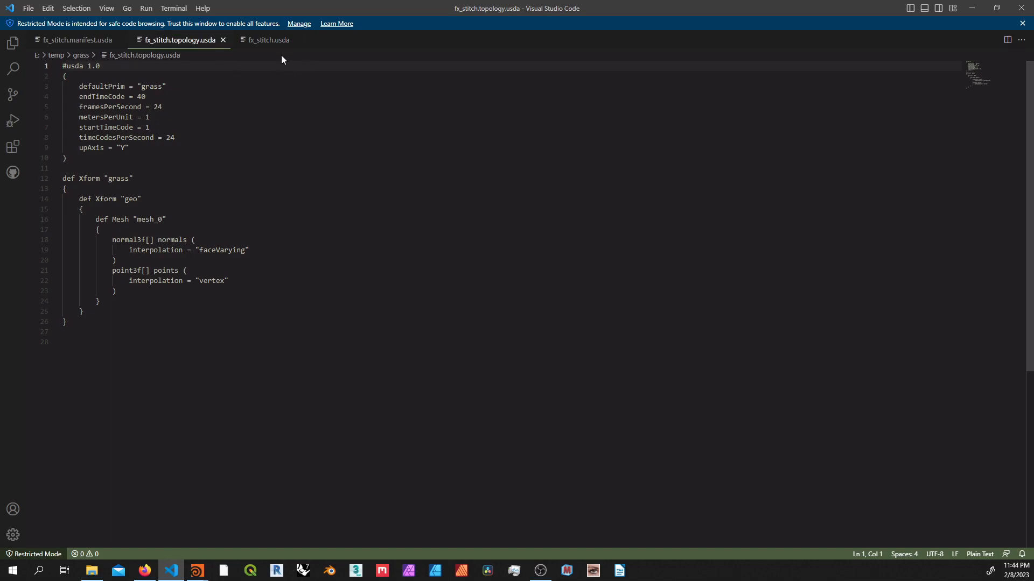
left_click(266, 40)
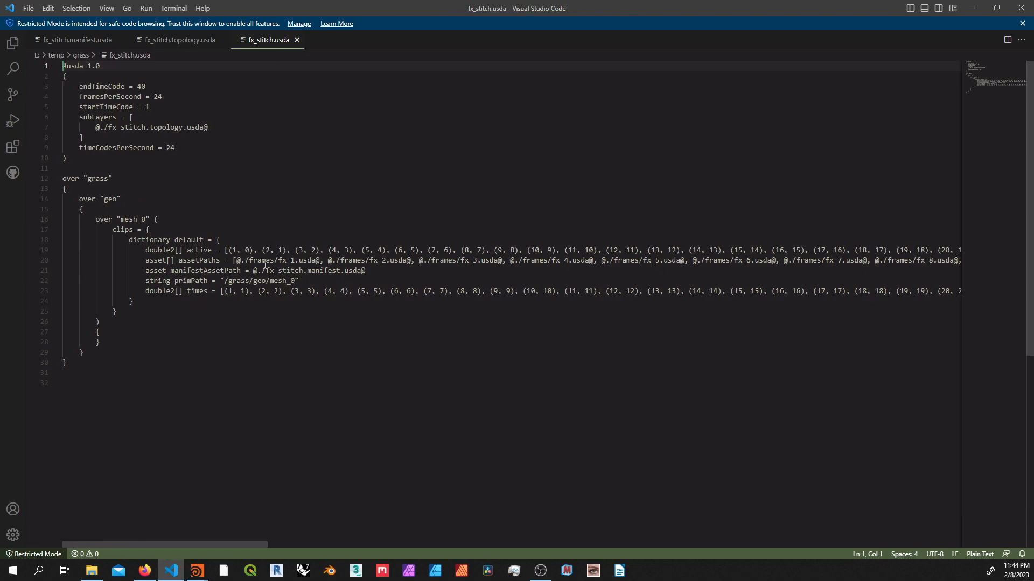
left_click_drag(236, 260, 457, 258)
left_click_drag(332, 271, 367, 270)
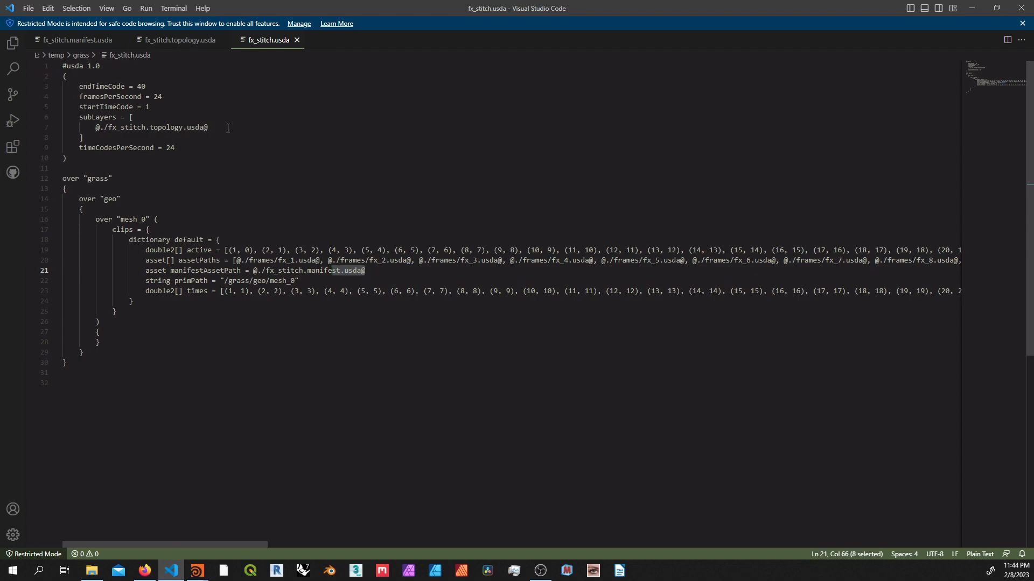
left_click_drag(228, 129, 116, 128)
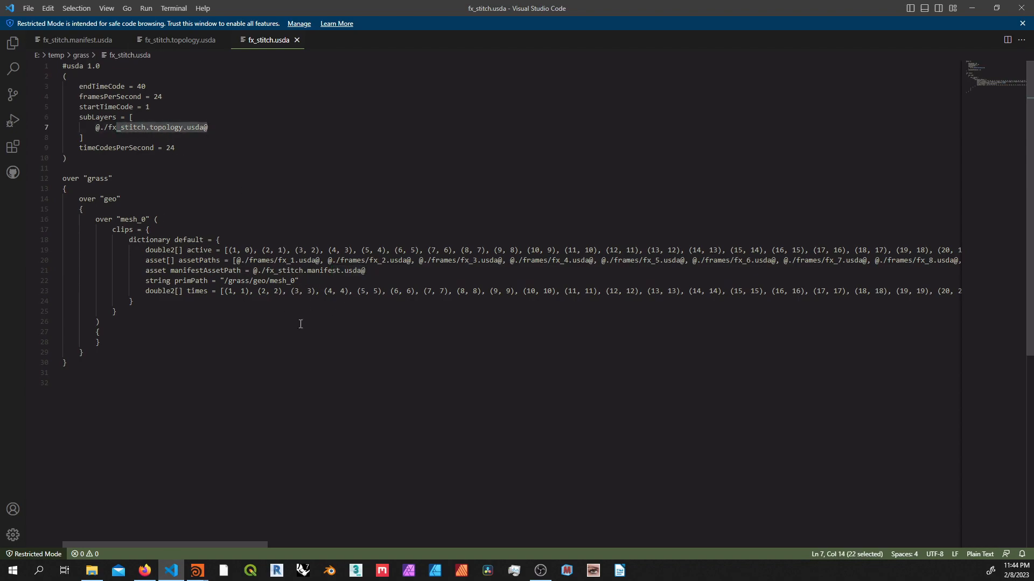
mouse_move(304, 280)
left_mouse_down()
mouse_move(227, 280)
mouse_move(272, 251)
mouse_move(543, 241)
left_mouse_up()
left_click(244, 240)
left_click(220, 291)
Step: Highlight the clip times list, then bring up the value clips documentation page
left_click_drag(219, 292, 281, 292)
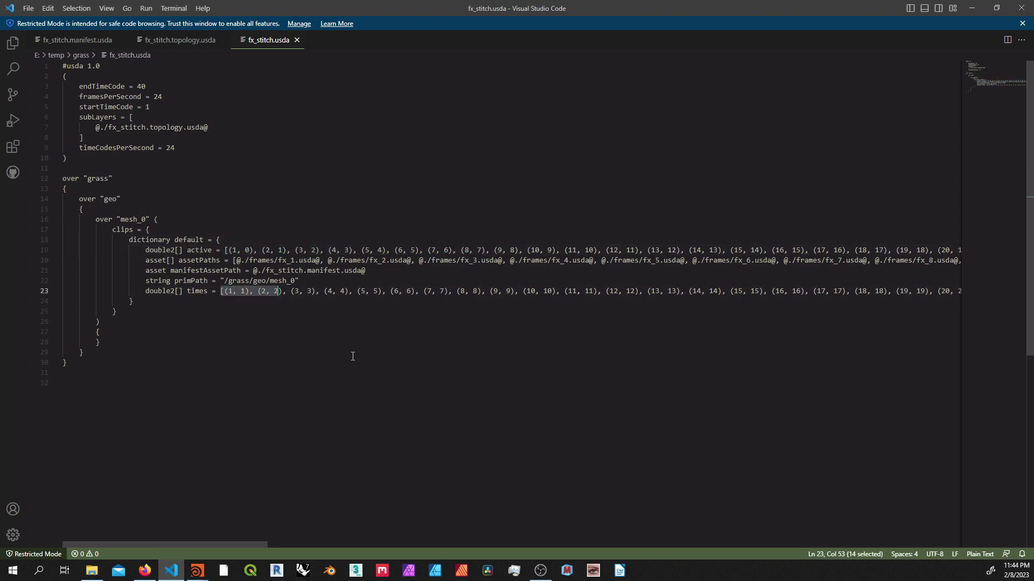
left_click(144, 571)
left_click(323, 11)
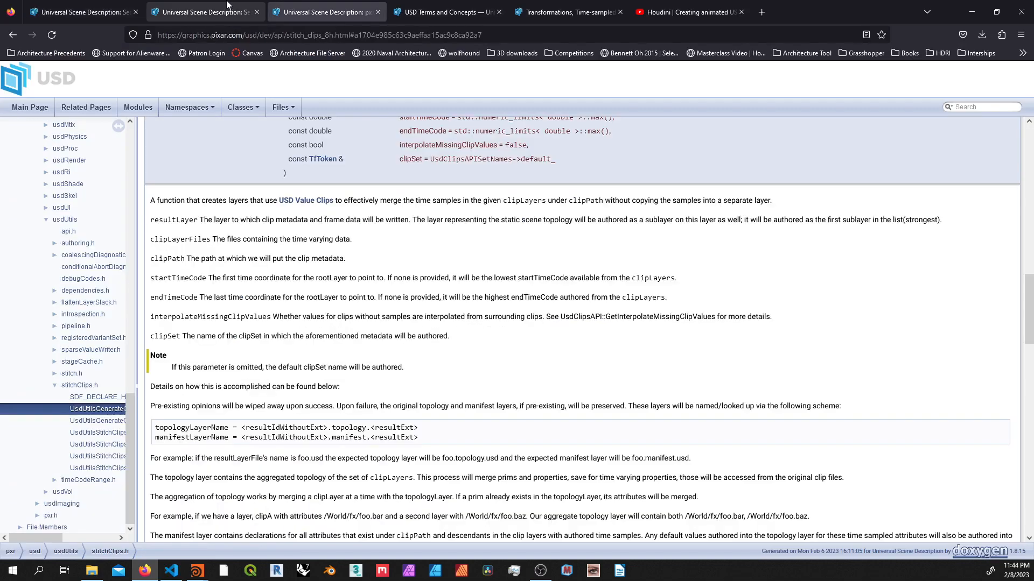
left_click(220, 12)
scroll(265, 321, "up", 5)
scroll(265, 322, "up", 1)
scroll(265, 321, "down", 2)
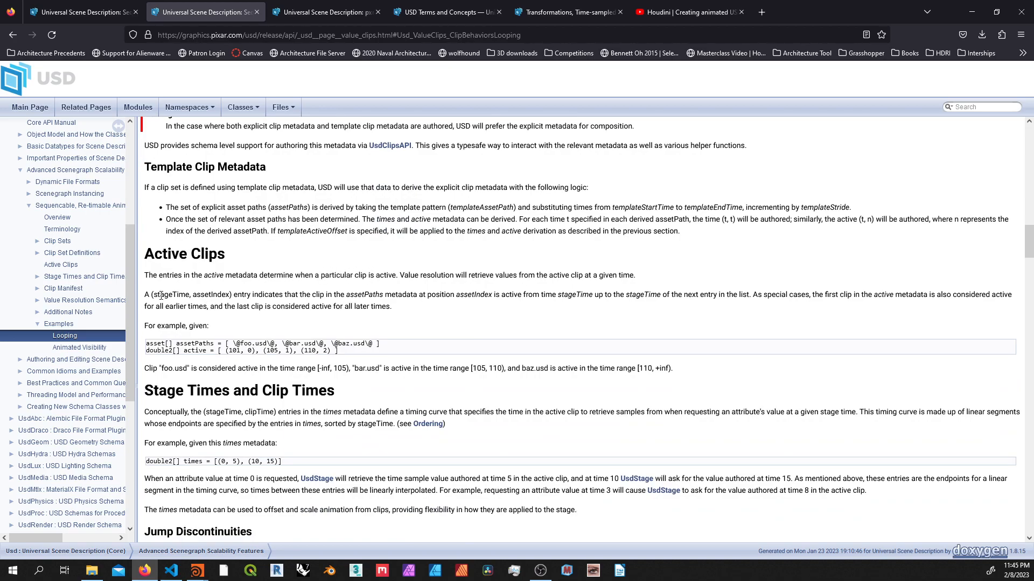
Step: Alternate between fx_stitch.usda in VS Code and the Active Clips documentation
left_click(171, 570)
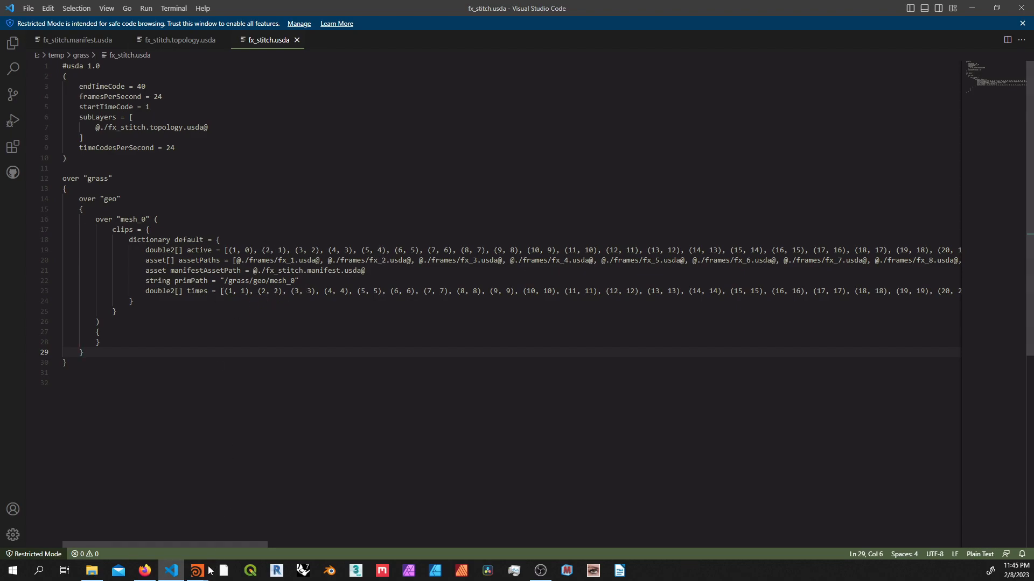
left_click(144, 571)
scroll(283, 310, "down", 2)
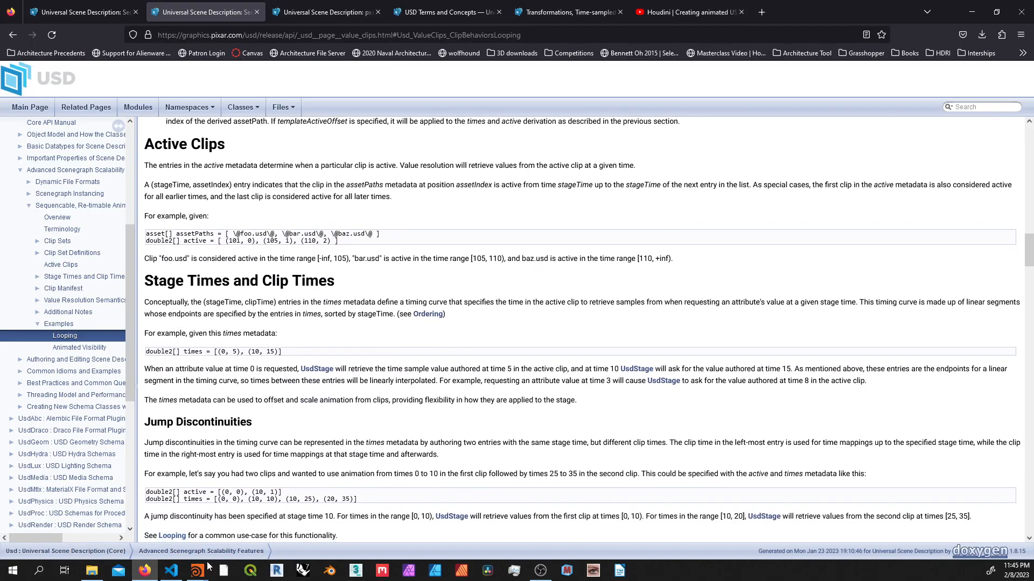
left_click(170, 570)
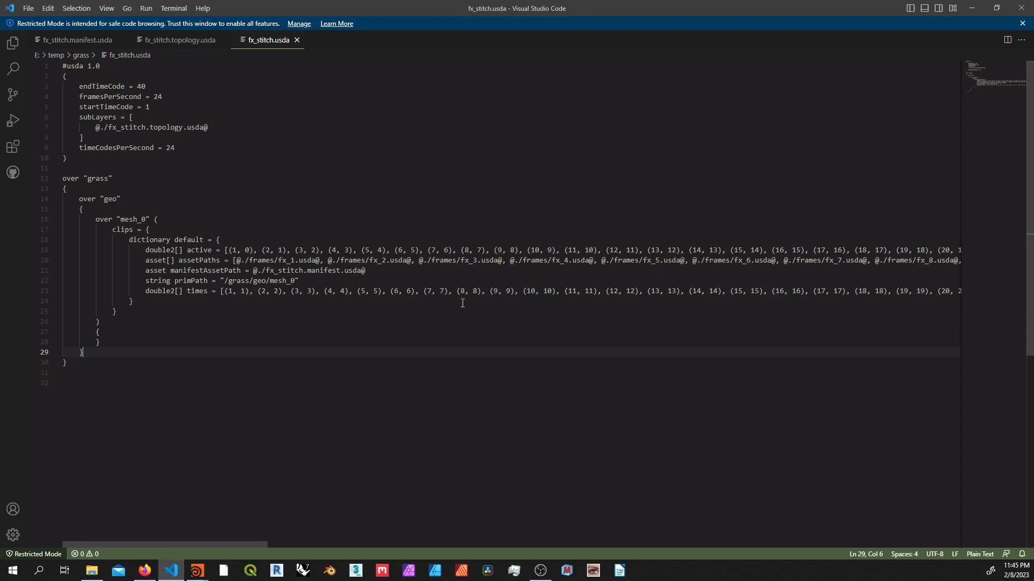
left_click(145, 572)
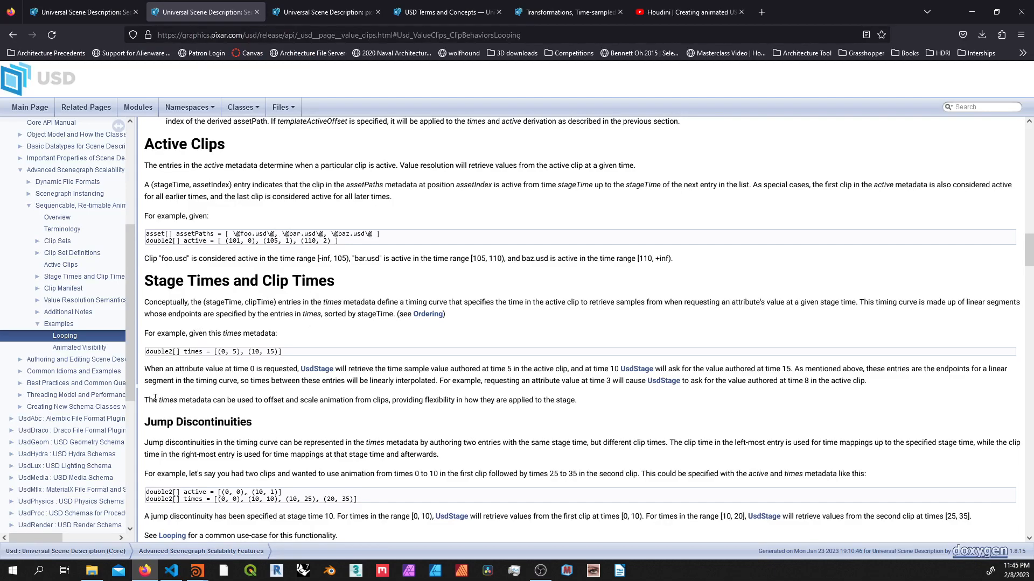
Step: Highlight the sentences on offsetting/scaling clip animation and attribute values at time 0
left_click_drag(154, 399, 397, 402)
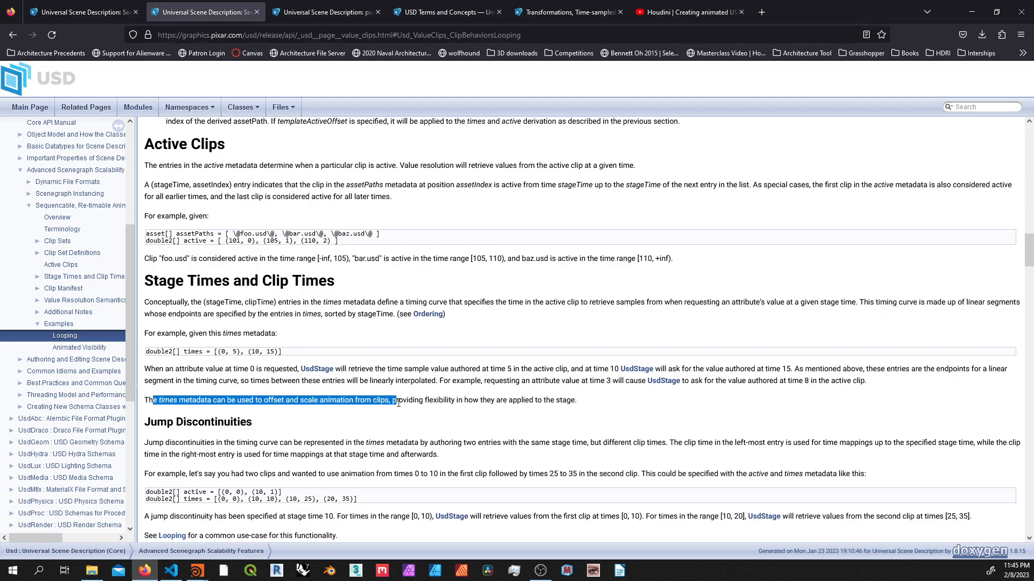
left_click_drag(397, 402, 495, 403)
left_click(583, 412)
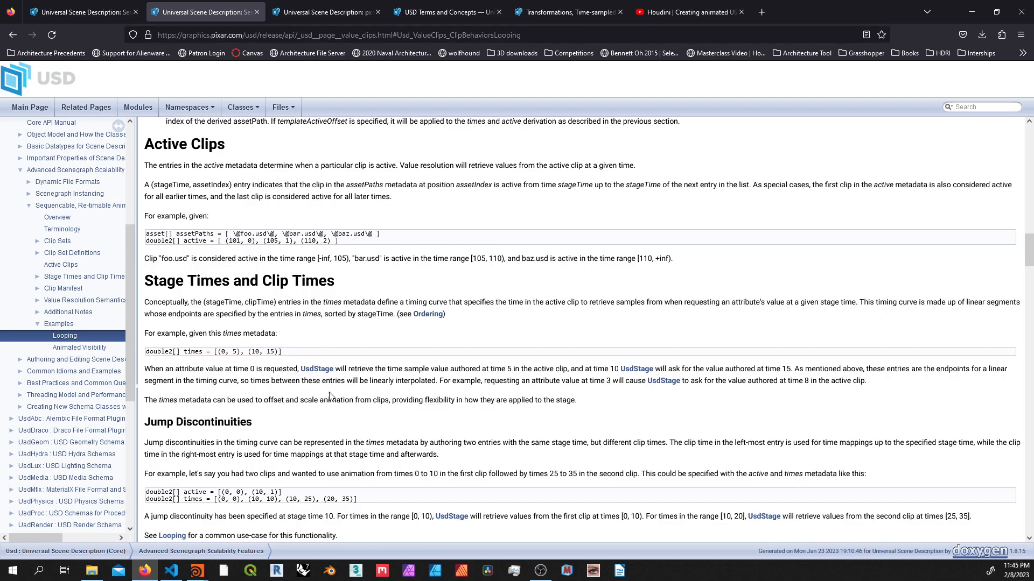
scroll(330, 397, "down", 1)
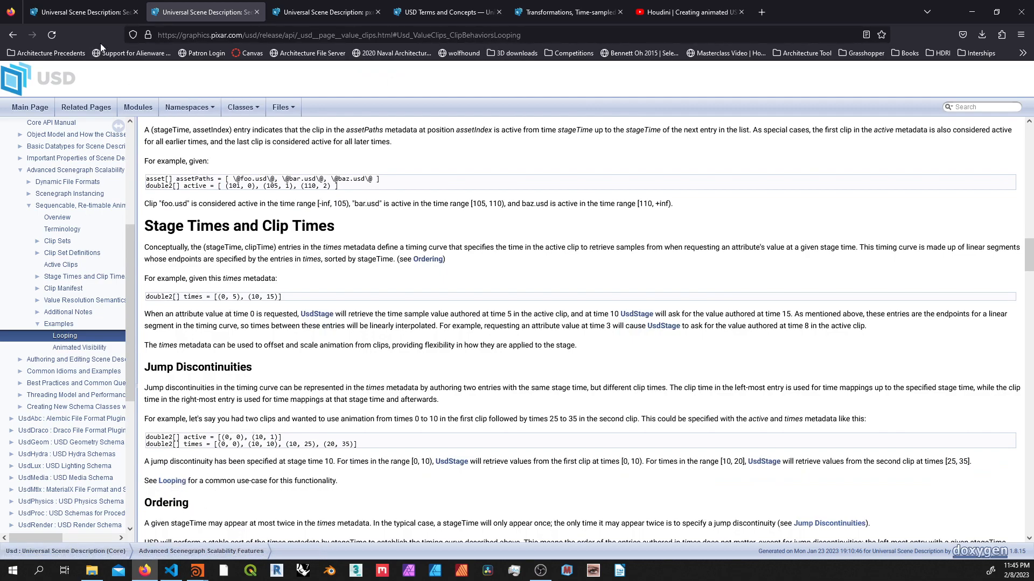
scroll(248, 351, "up", 1)
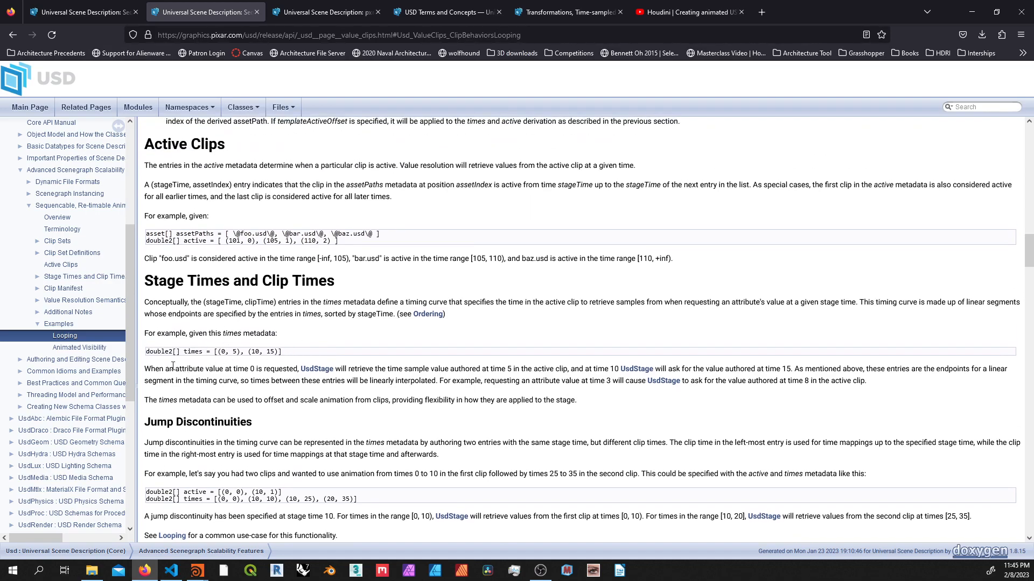
left_click_drag(164, 370, 240, 370)
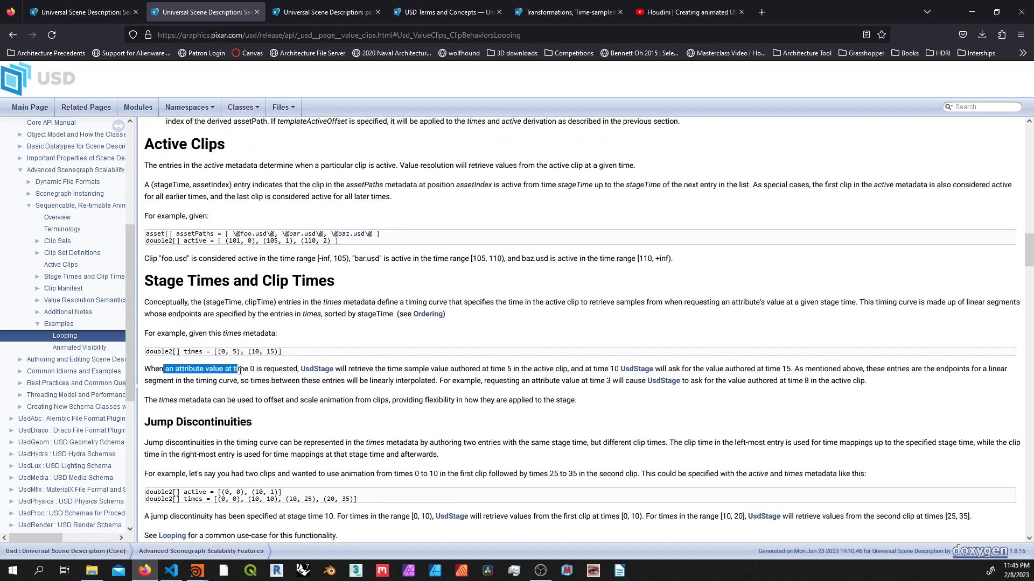
left_click(240, 364)
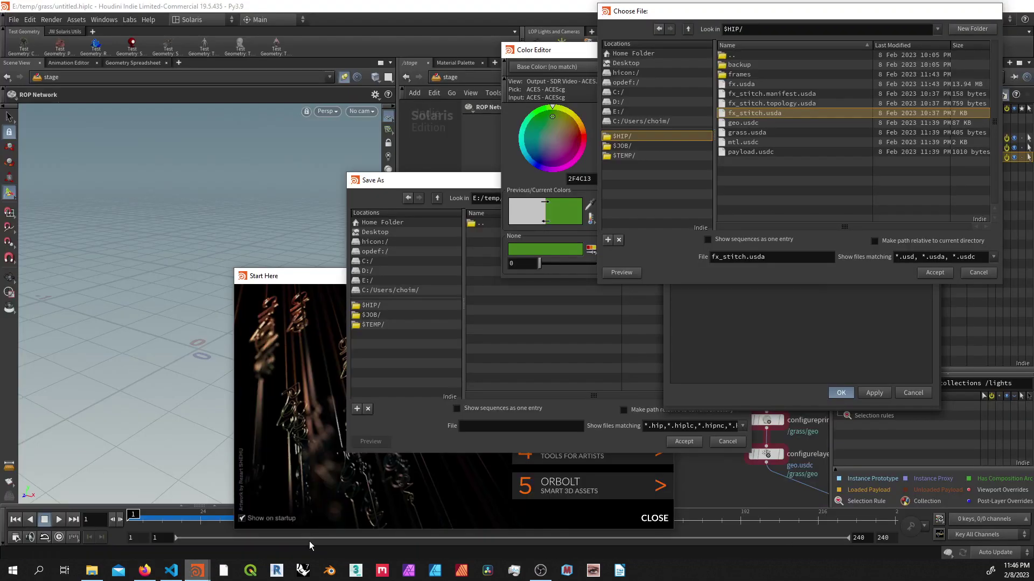
Step: Add a reference3 node in the grass scene loading fx.usda, displayed after reference2
left_click(309, 533)
scroll(515, 387, "down", 2)
scroll(533, 409, "down", 2)
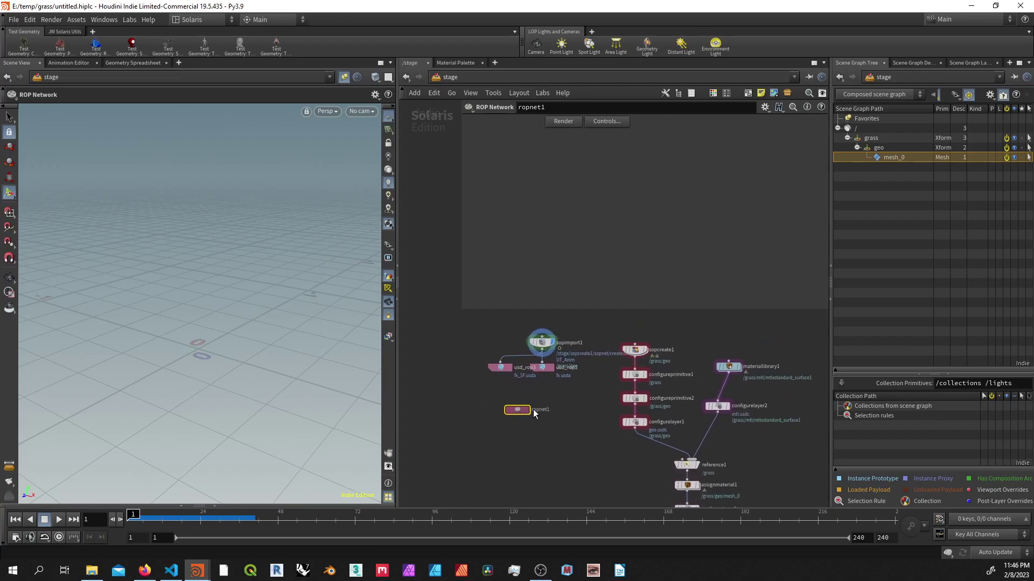
key("Tab")
key("Return")
left_click(578, 418)
scroll(585, 441, "down", 2)
scroll(565, 408, "down", 2)
scroll(638, 468, "up", 5)
left_click(647, 378)
left_click(630, 483)
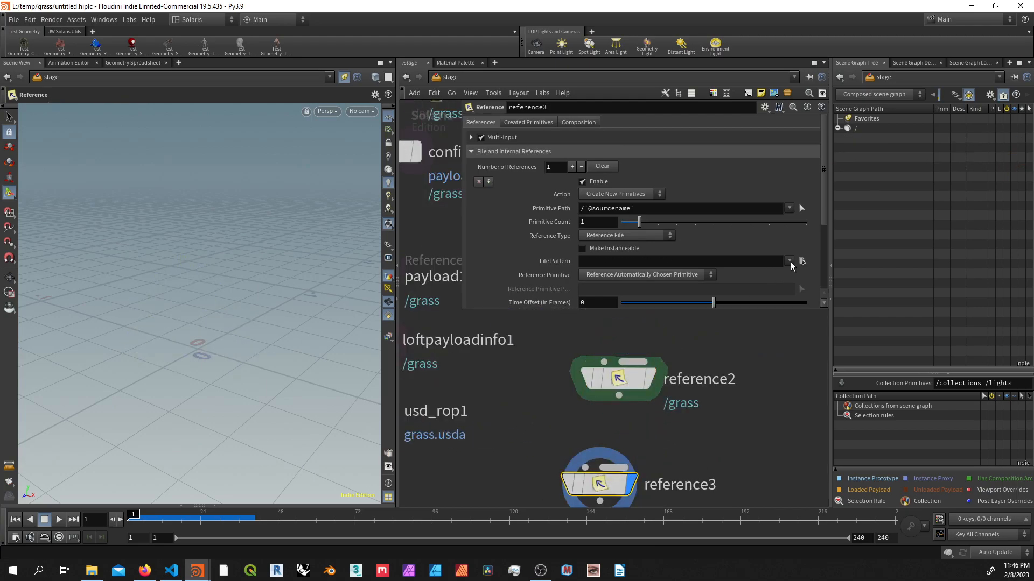
left_click(802, 261)
double_click(742, 85)
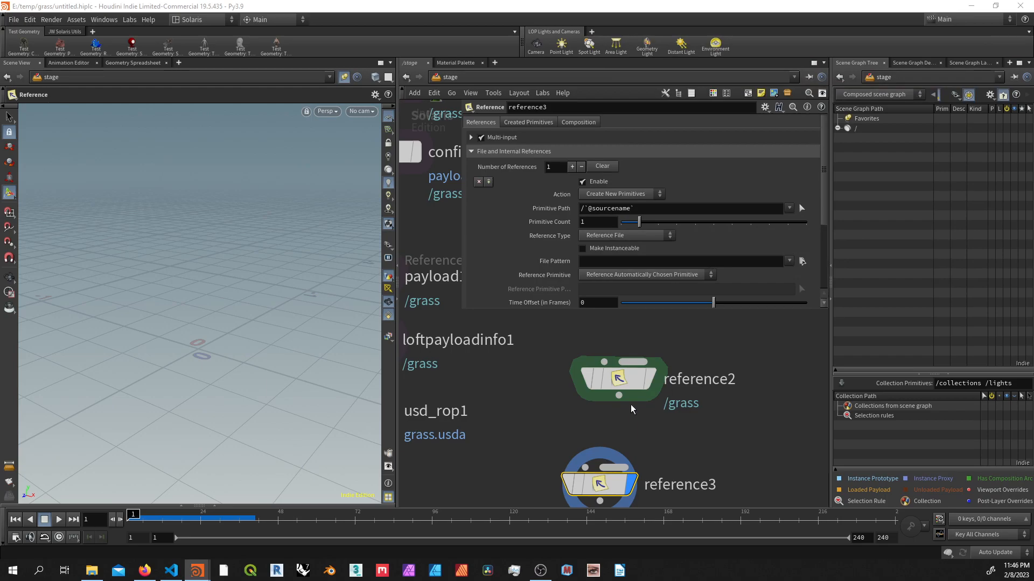
Step: Wire reference2 into reference3, set Primitive Path to /grass and scrub the grass animation
left_click_drag(618, 396, 585, 466)
left_click(585, 467)
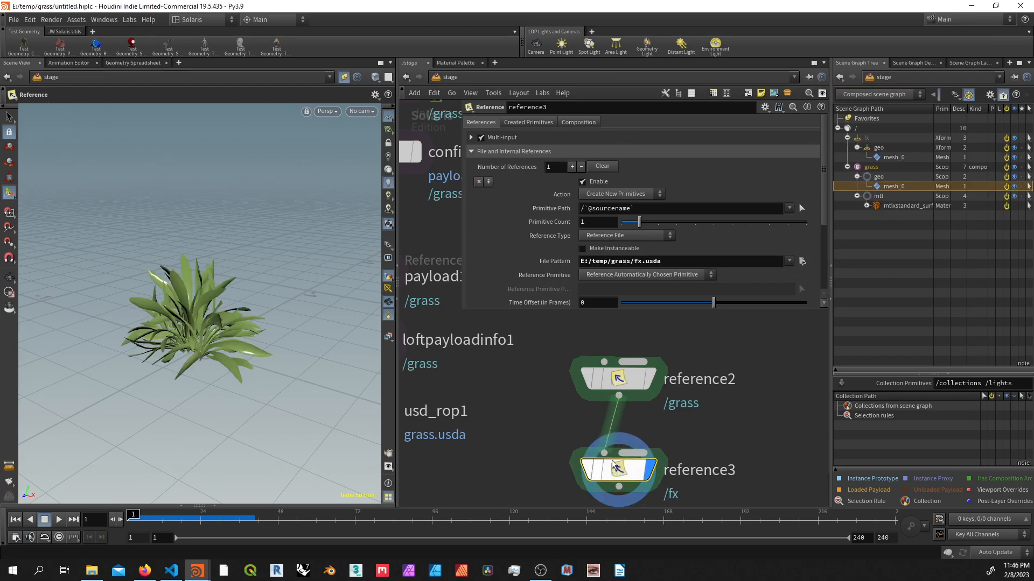
left_click_drag(896, 186, 647, 207)
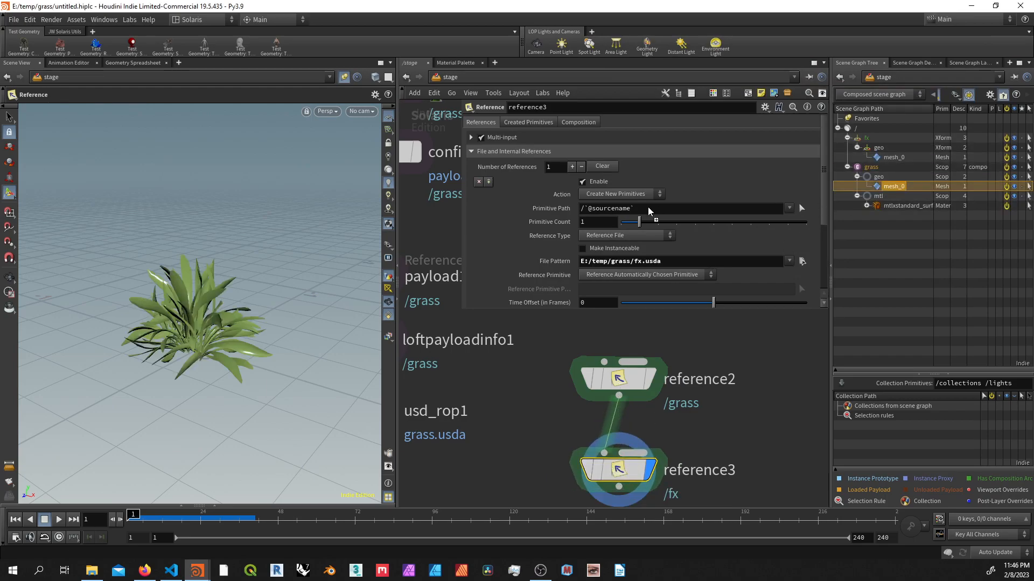
left_click(485, 137)
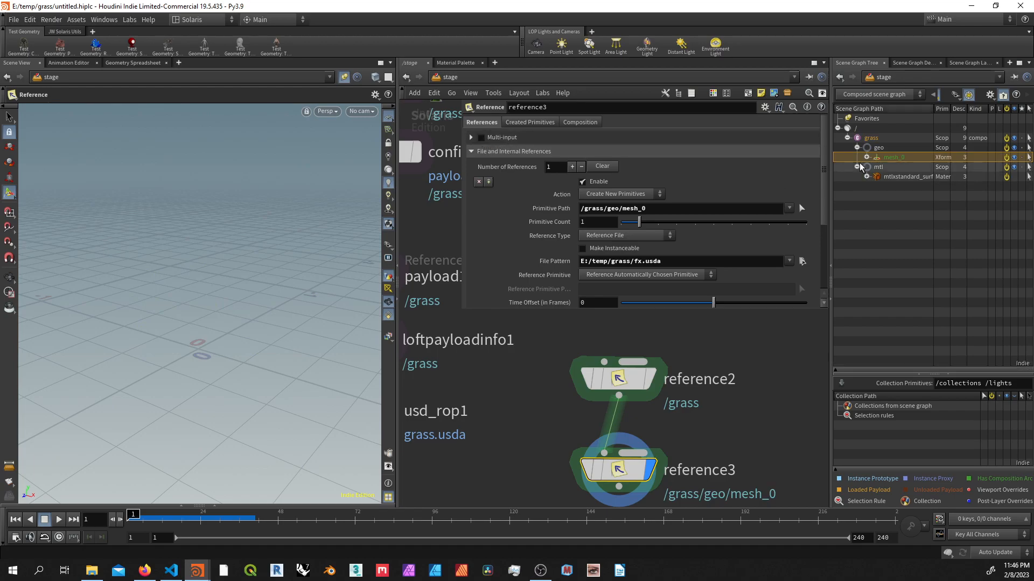
left_click_drag(879, 149, 642, 210)
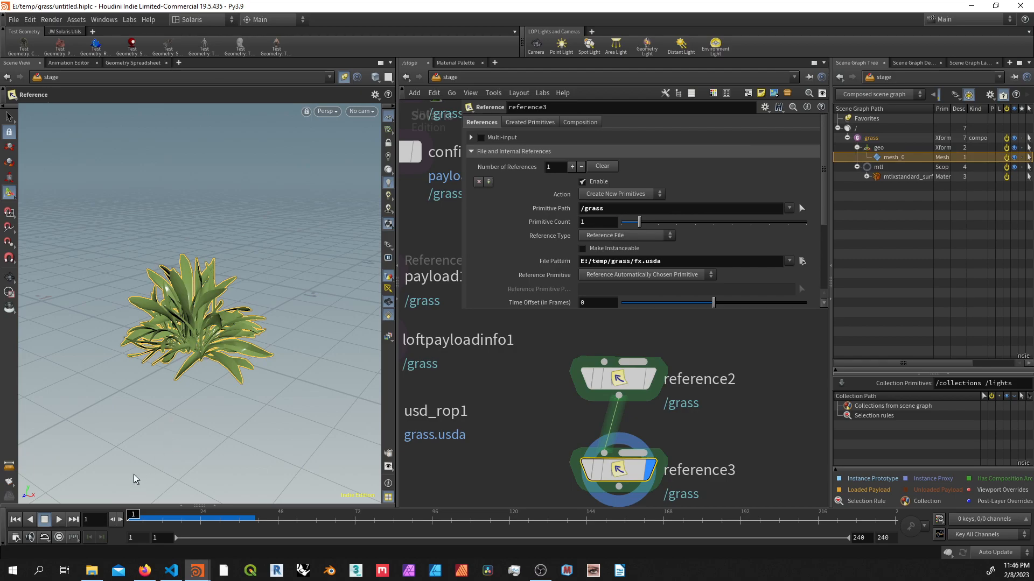
mouse_move(145, 521)
left_mouse_down()
mouse_move(199, 525)
mouse_move(178, 526)
left_mouse_up()
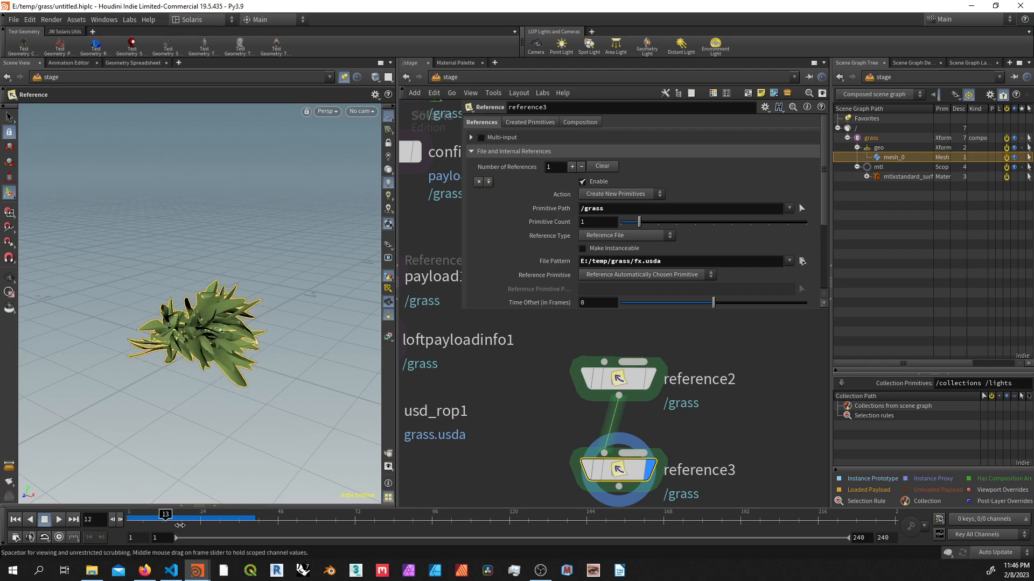
mouse_move(184, 525)
left_mouse_down()
mouse_move(230, 525)
mouse_move(165, 529)
left_mouse_up()
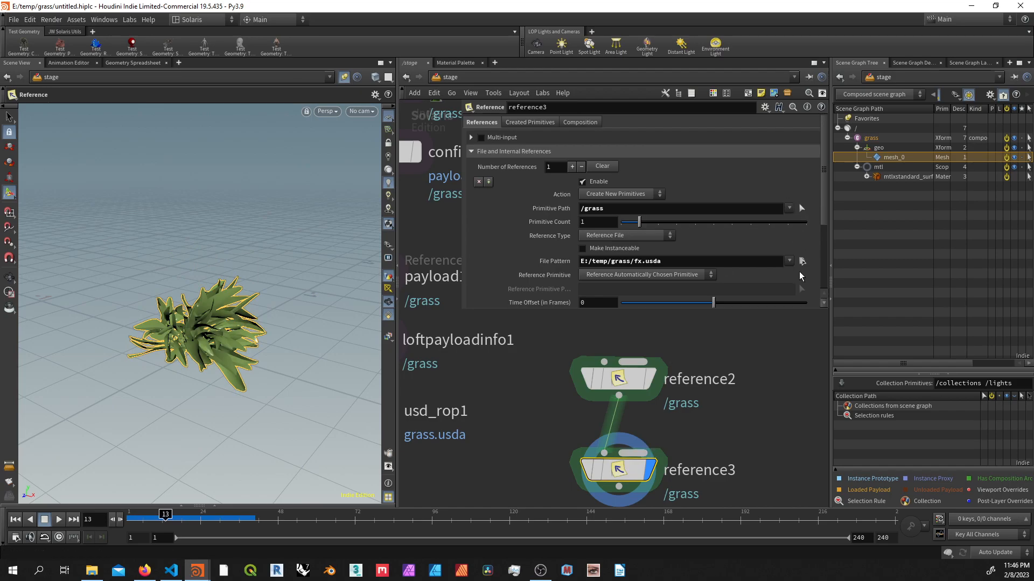
Step: Switch reference3 to fx_stitch.usda and scrub to check the stitched grass animation
left_click(801, 262)
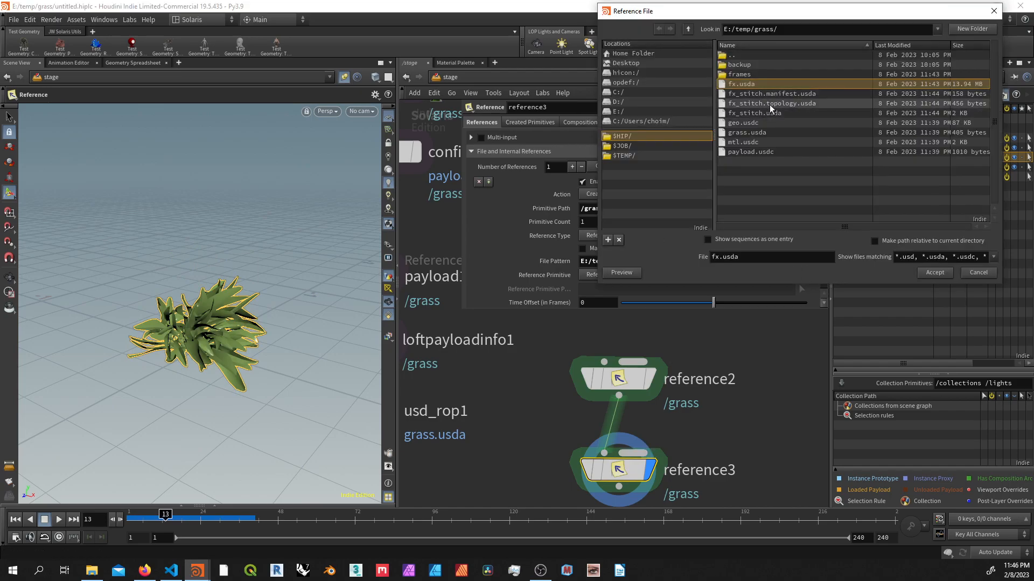
double_click(765, 111)
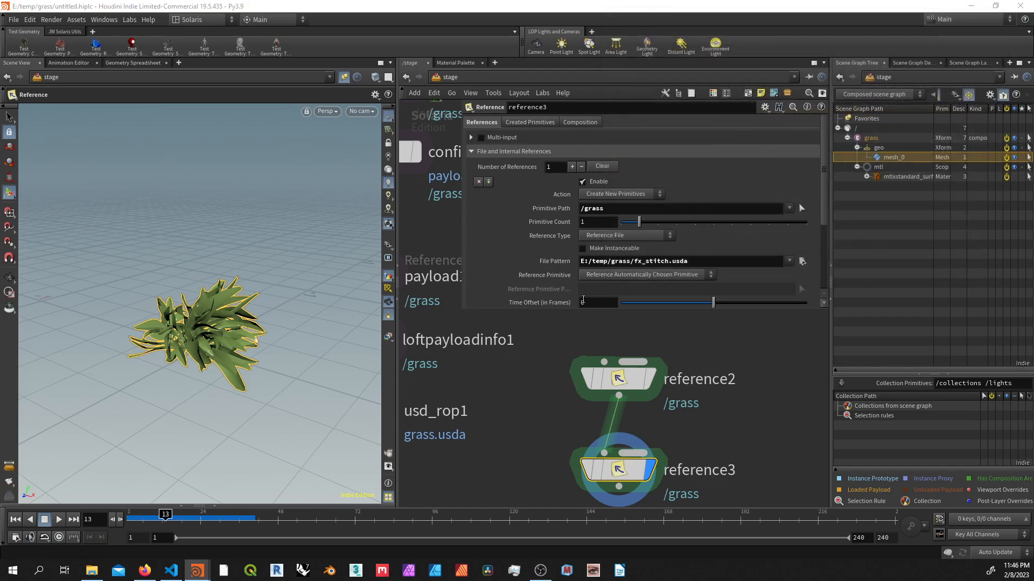
mouse_move(164, 515)
left_mouse_down()
mouse_move(215, 514)
mouse_move(149, 514)
left_mouse_up()
scroll(534, 279, "down", 3)
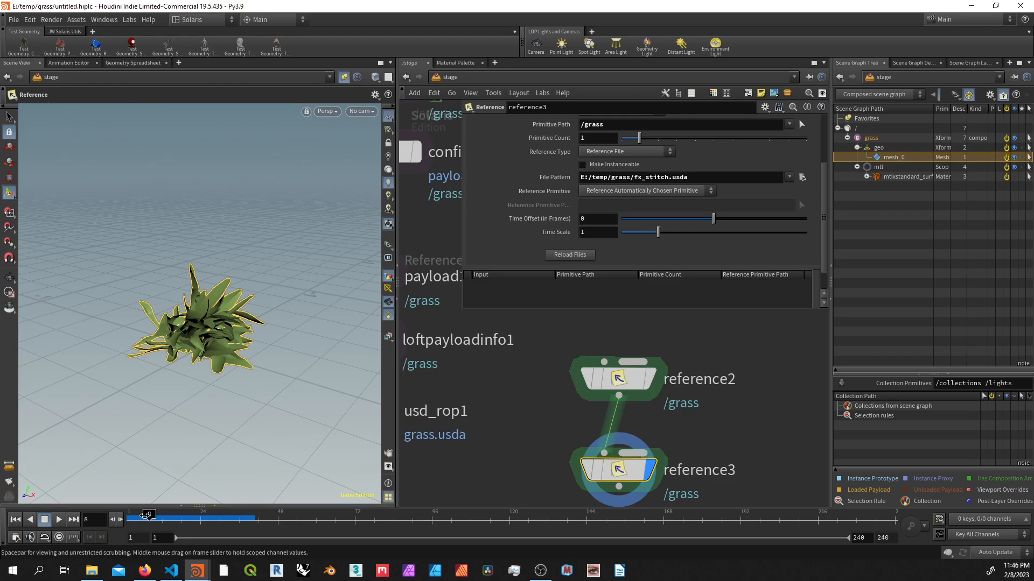
scroll(547, 440, "down", 5)
middle_click_drag(546, 440, 651, 466)
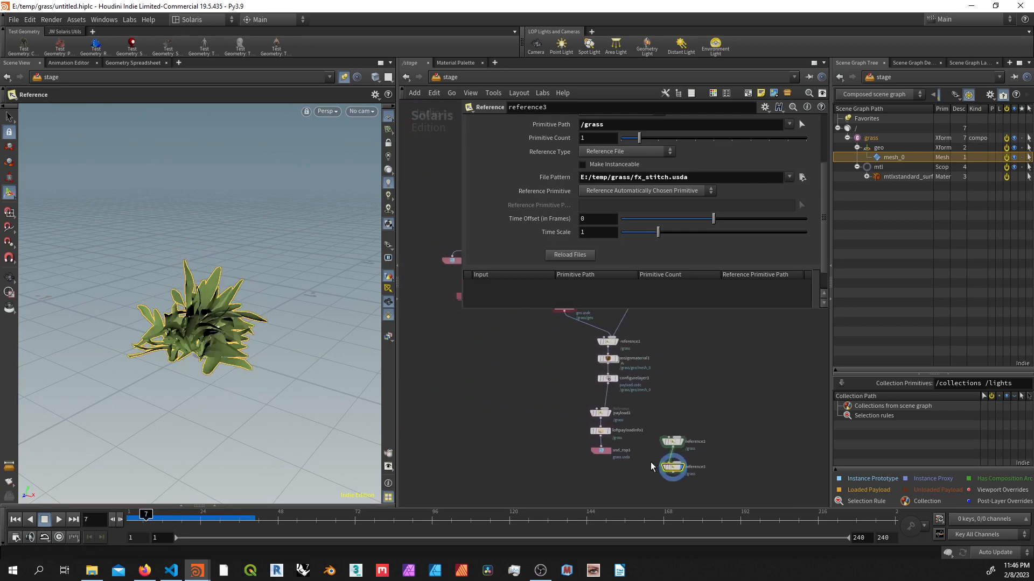
scroll(520, 451, "up", 3)
Step: Create a LOP Network lopnet1 and place an Instancer node inside it
key("Tab")
key("Return")
left_click(565, 396)
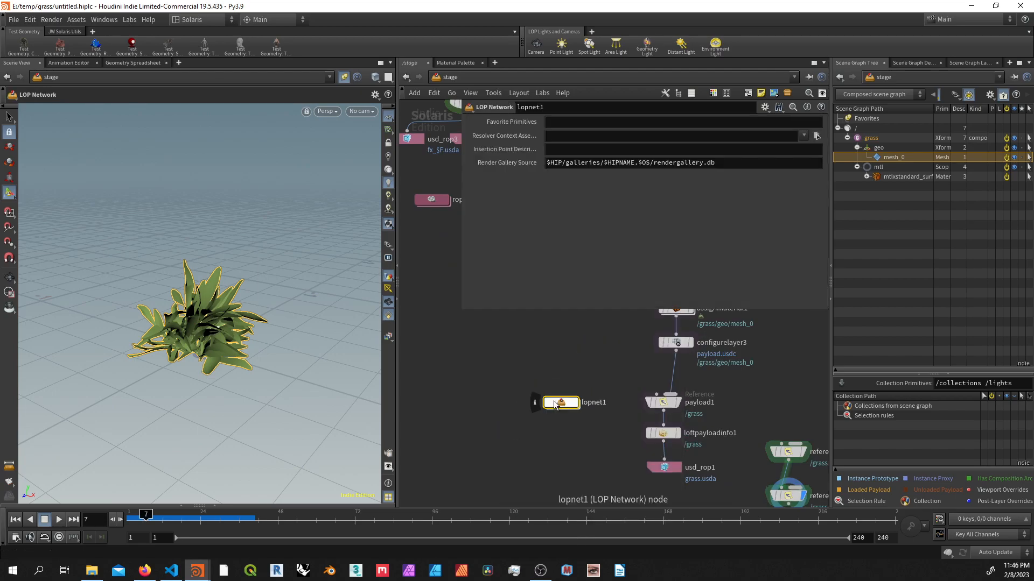
double_click(566, 396)
key("Tab")
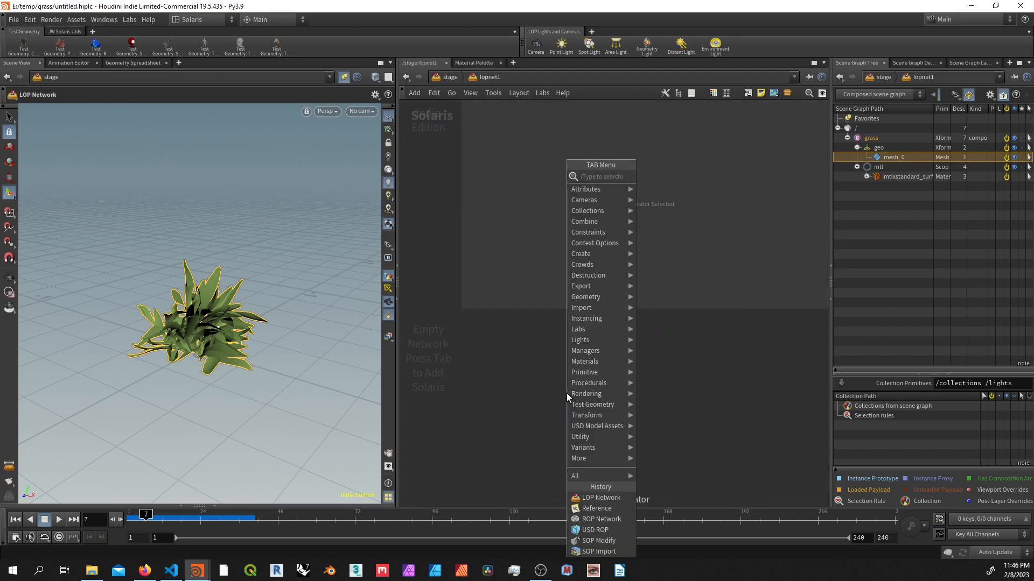
key("Right")
key("Escape")
left_click(566, 394)
Step: Copy reference2 and reference3 into lopnet1 and wire reference3 into instancer1
key("u")
left_click_drag(778, 400, 723, 487)
key("ctrl+c")
double_click(585, 388)
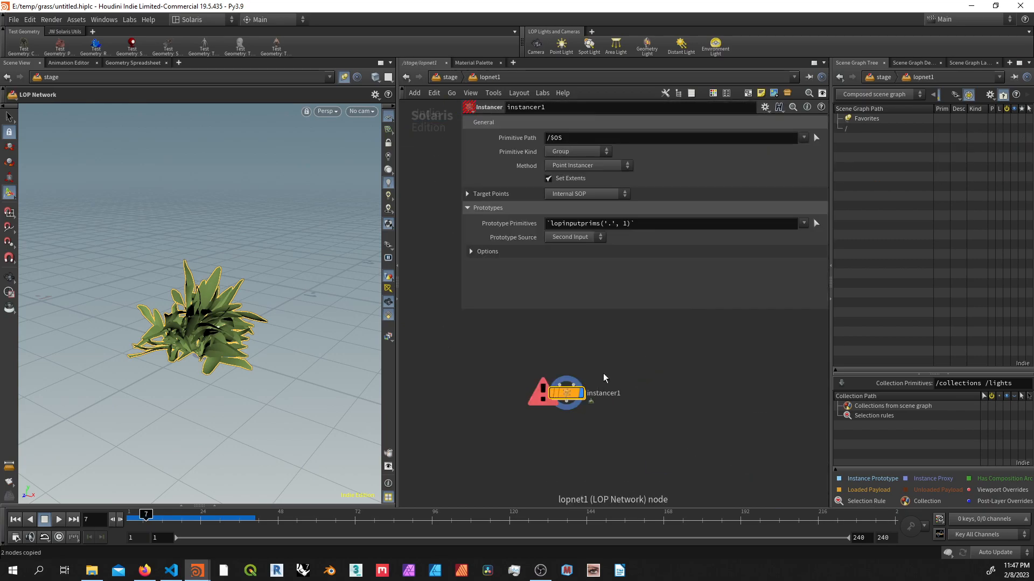
key("ctrl+v")
key("p")
left_click_drag(614, 356, 571, 396)
Step: Dive into the instancer's point network and start adding a Grid node
double_click(570, 396)
key("Tab")
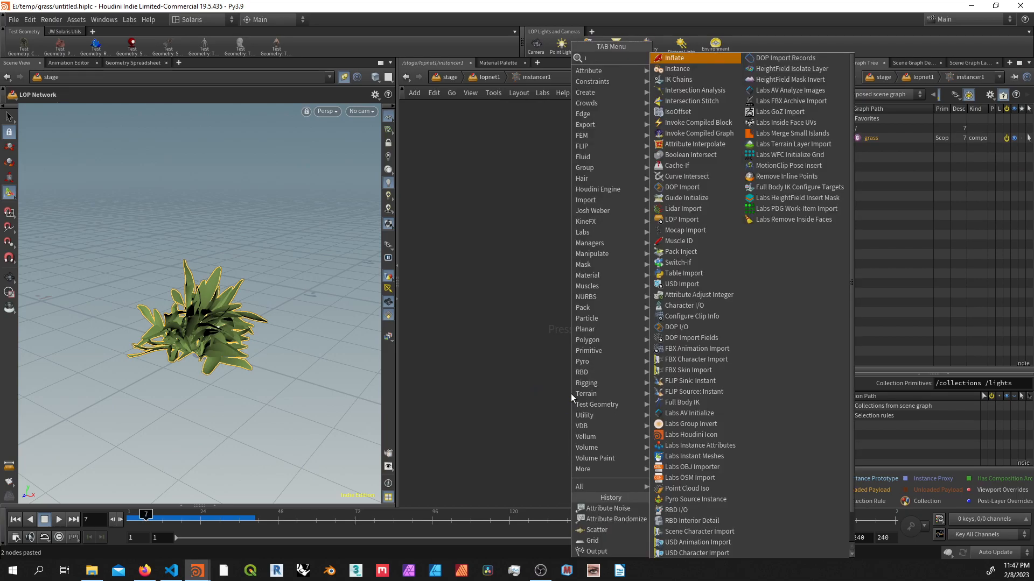
left_click(566, 373)
Step: Place grid1 with a Scatter below it, display scatter1 and frame its points
left_click(565, 343)
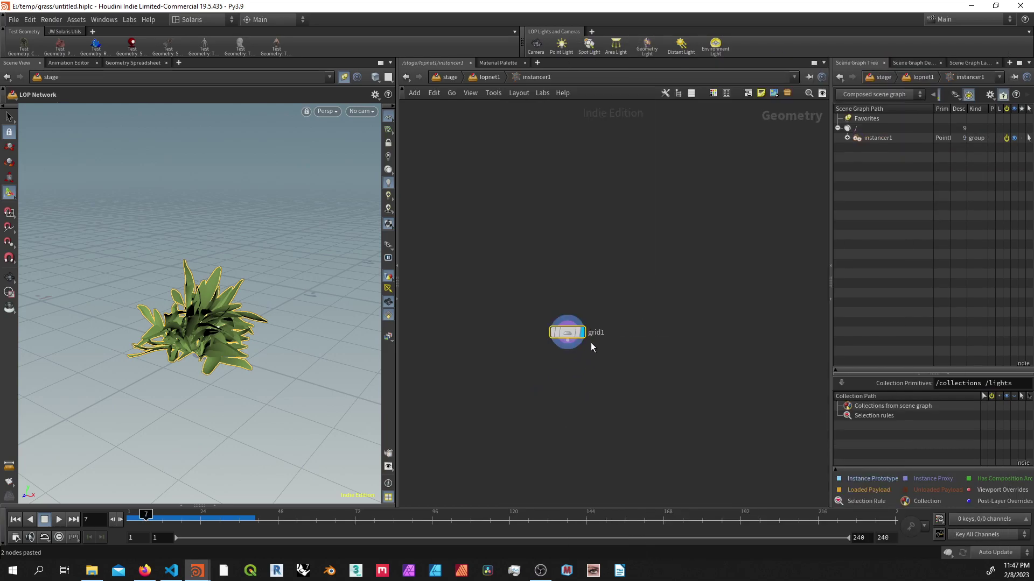
key("Tab")
type("sca")
key("Return")
left_click(567, 390)
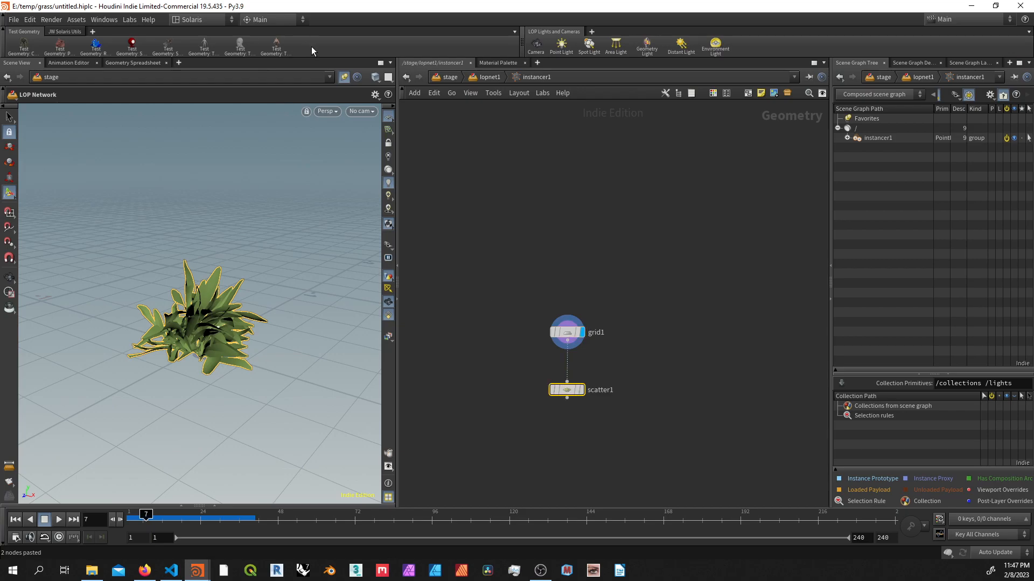
left_click(344, 77)
left_click(580, 390)
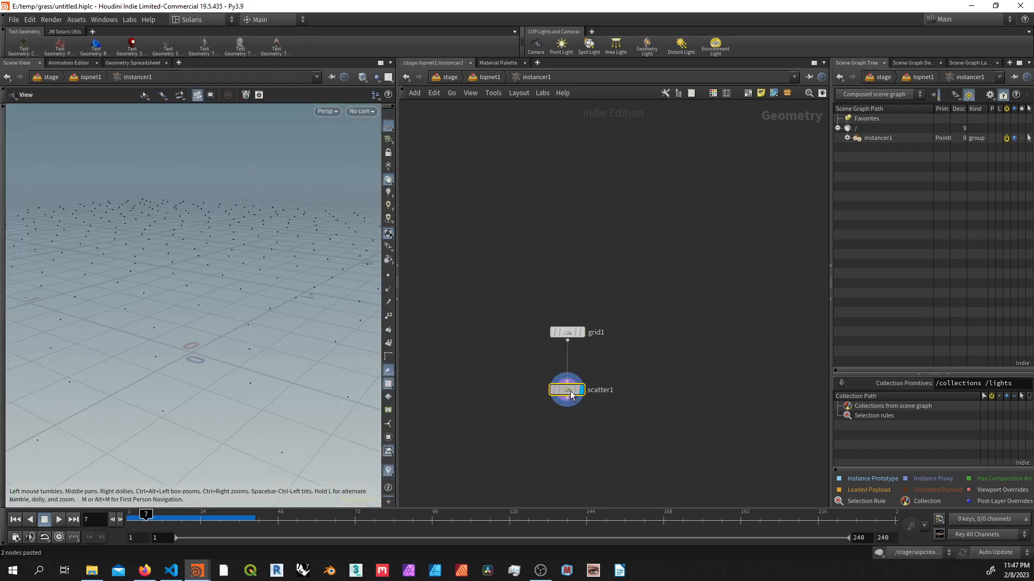
key("g")
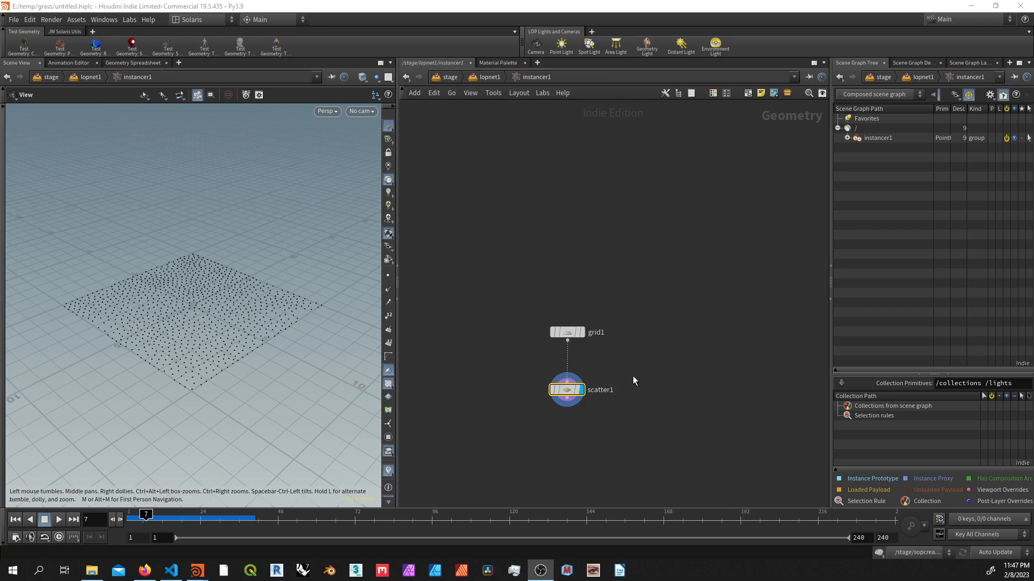
Step: Raise scatter1 Force Total Count to 10,000 and set grid1 Size to 30 by 30
key("p")
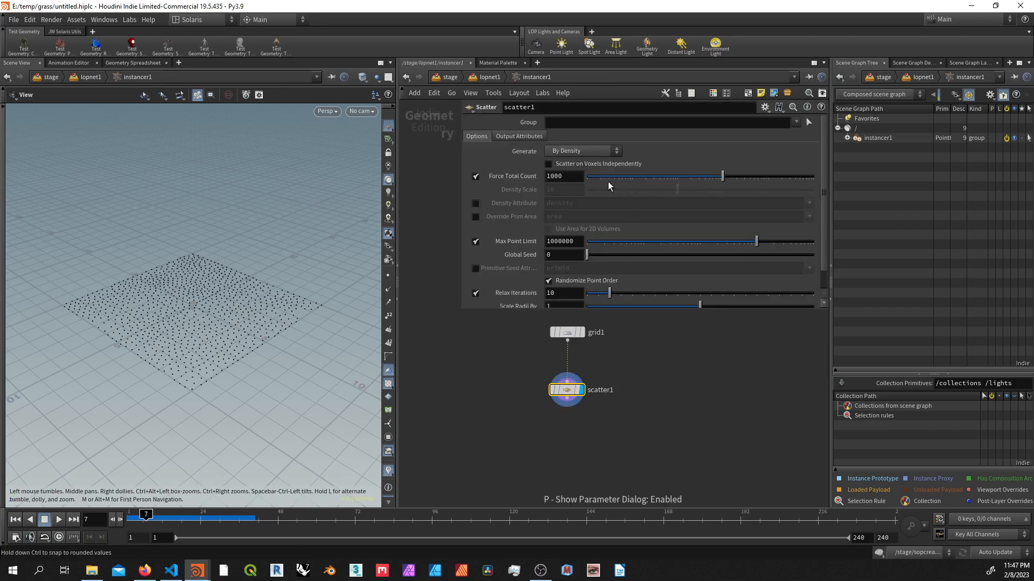
type("0")
key("Return")
left_click(567, 332)
type("30")
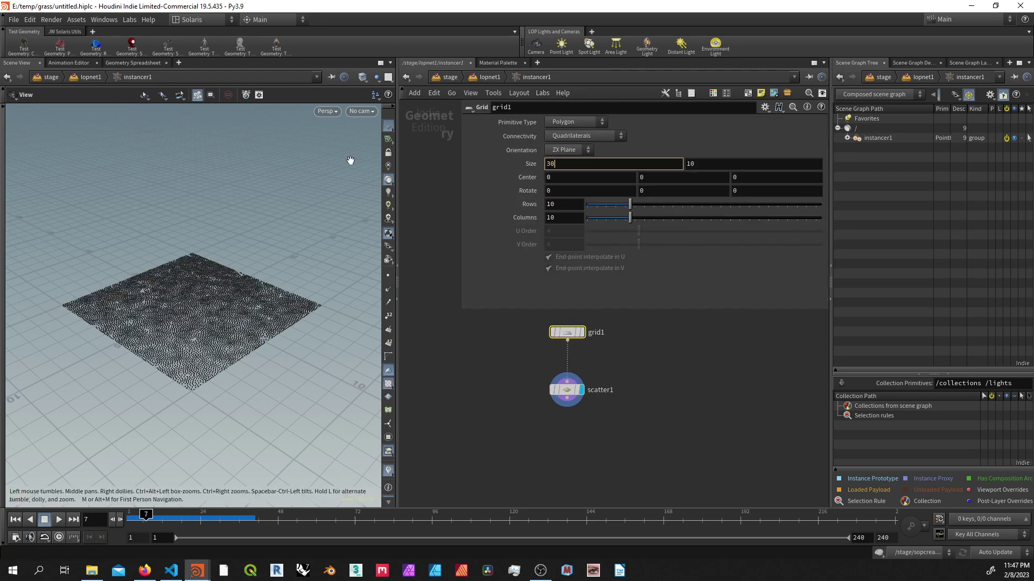
key("Tab")
type("30")
key("Return")
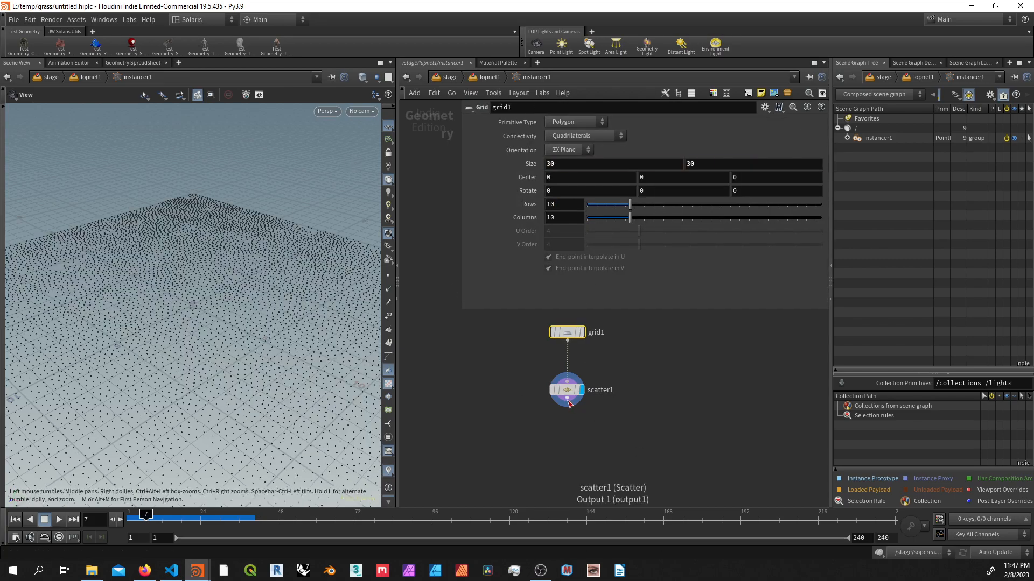
Step: Add an Attribute Randomize under scatter1 with Attribute Name orient
key("Tab")
key("Escape")
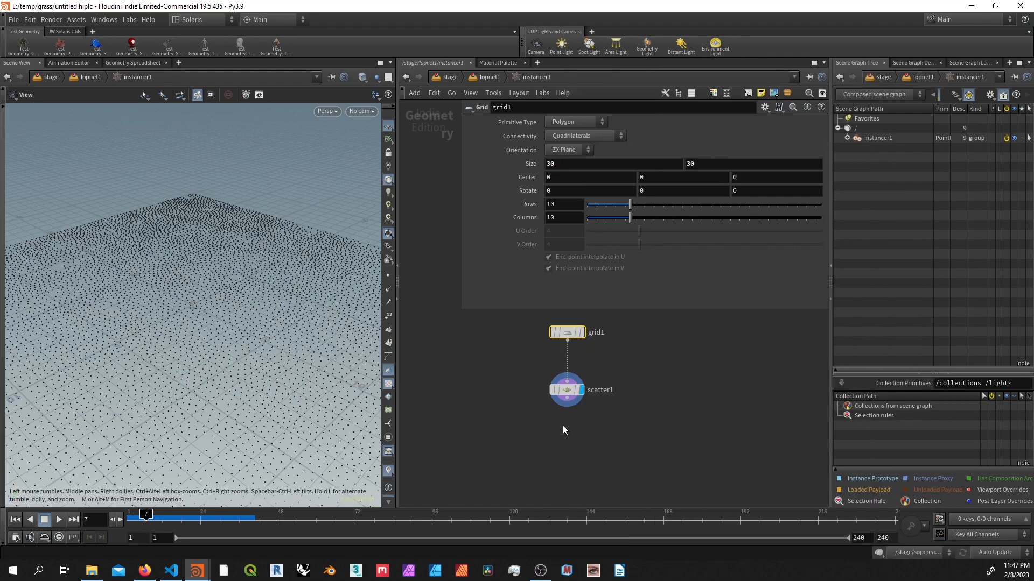
left_click(563, 426)
double_click(568, 166)
type("nt")
key("Return")
Step: Set orient to 4 dimensions with Min 0 1 0 0 and Max 0 0 0 1
left_click(748, 235)
key("Tab")
type("1")
key("Return")
key("Tab")
type("0")
key("Tab")
type("0")
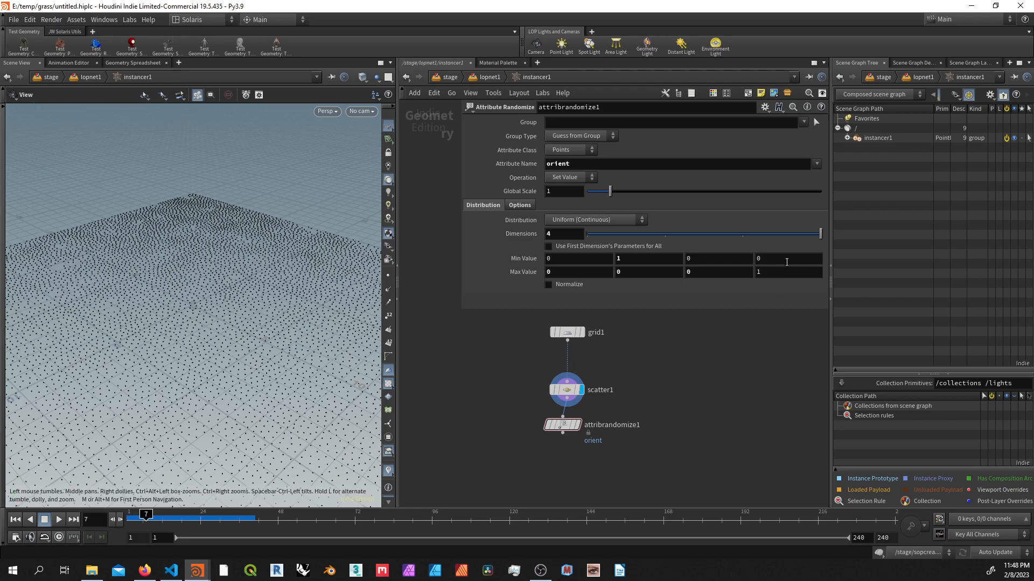
scroll(565, 424, "up", 3)
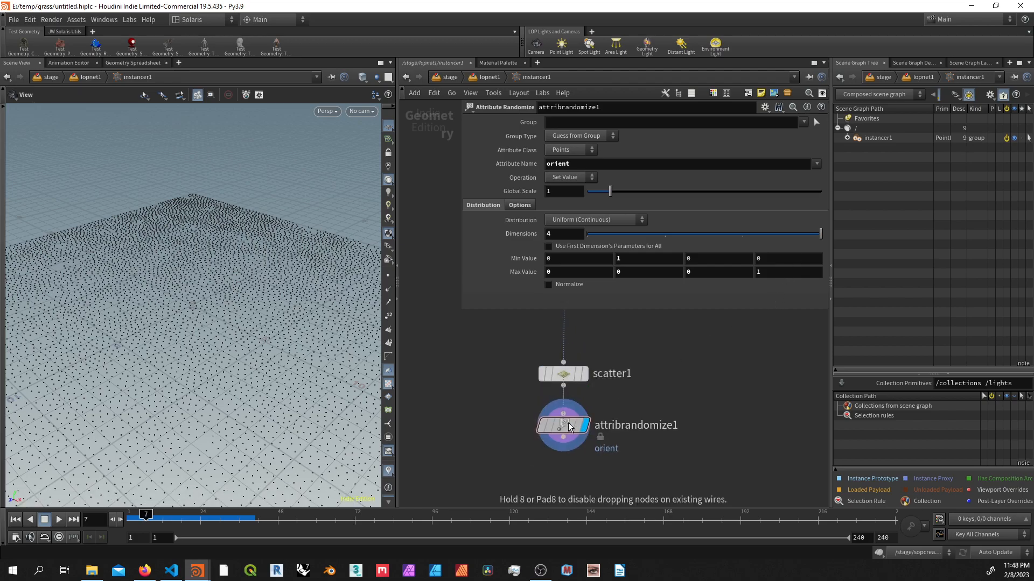
scroll(632, 444, "down", 3)
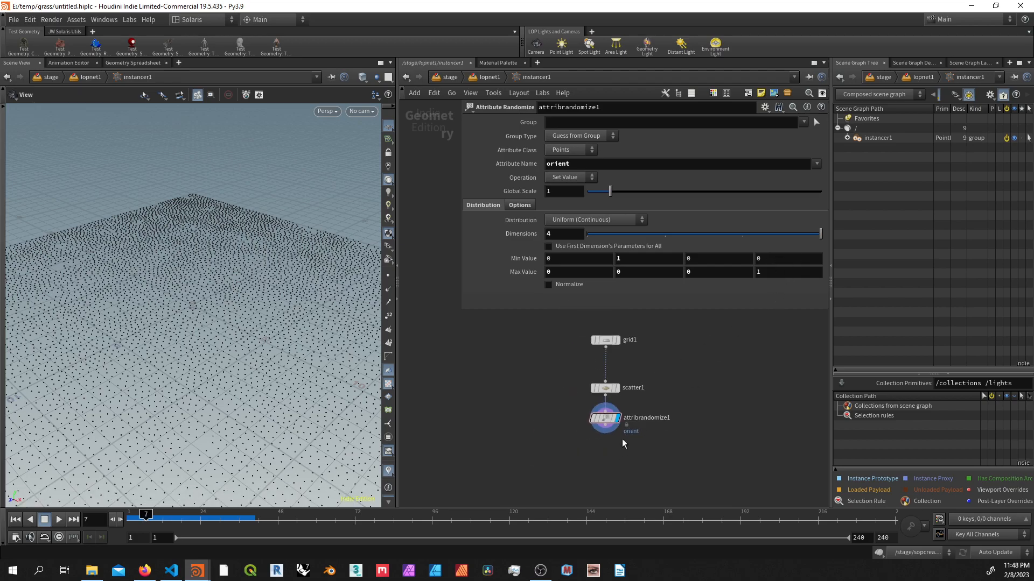
scroll(593, 429, "up", 2)
left_click(594, 418)
Step: Add attribnoise1 under attribrandomize1 with clamping enabled and minimum .5, viewed top-down
key("Tab")
type("attrib nois")
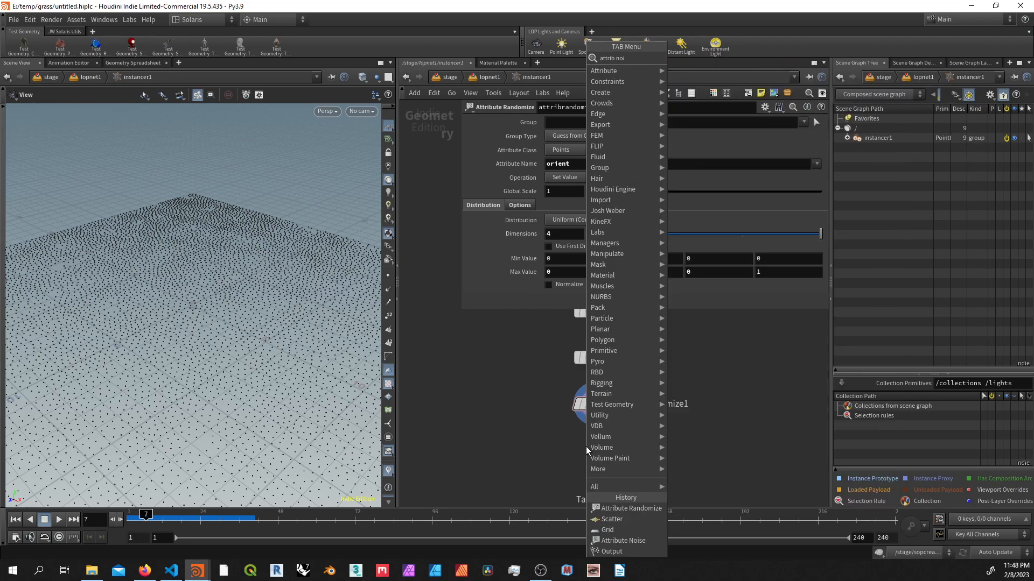
key("Return")
left_click(593, 448)
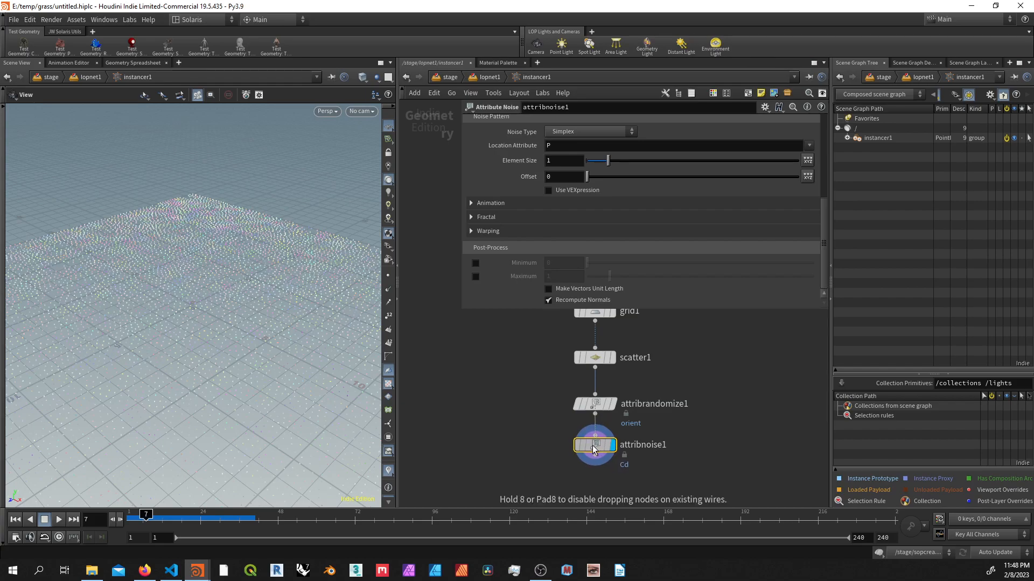
key("space+2")
scroll(235, 323, "down", 3)
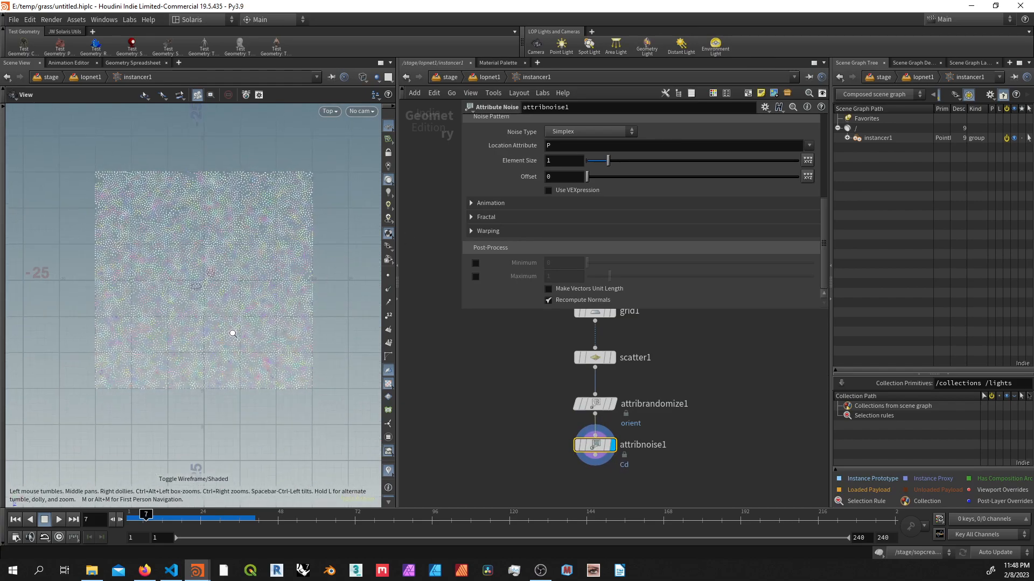
left_click(476, 262)
type(".5")
key("Return")
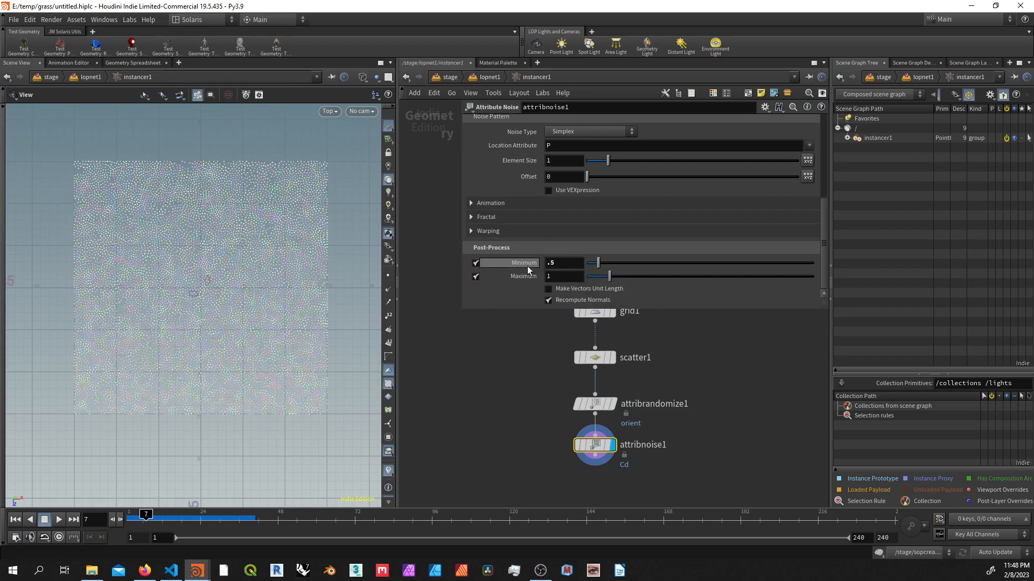
scroll(554, 262, "up", 2)
scroll(525, 261, "up", 2)
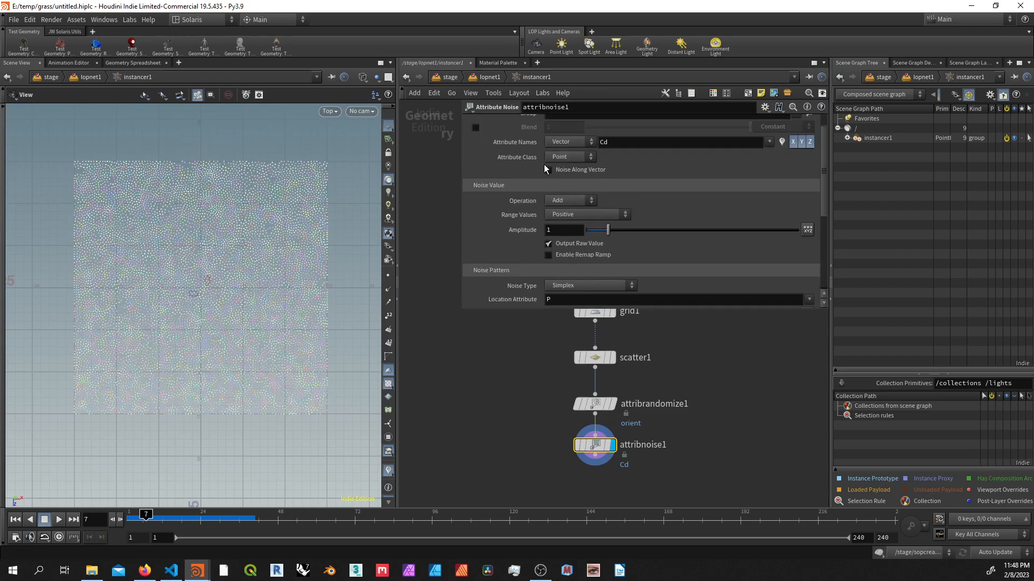
scroll(579, 167, "up", 2)
Step: Make the noise a single float with Element Size 2 and view the points obliquely
left_click(578, 168)
left_click(566, 178)
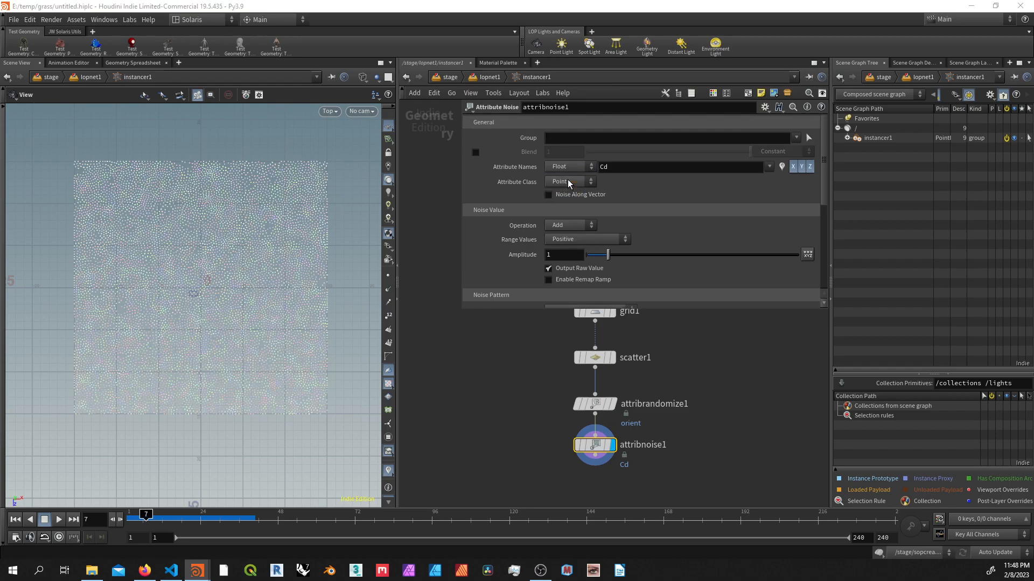
scroll(521, 221, "down", 2)
scroll(537, 250, "down", 1)
left_click(510, 245)
type("5")
key("Return")
scroll(494, 248, "up", 2)
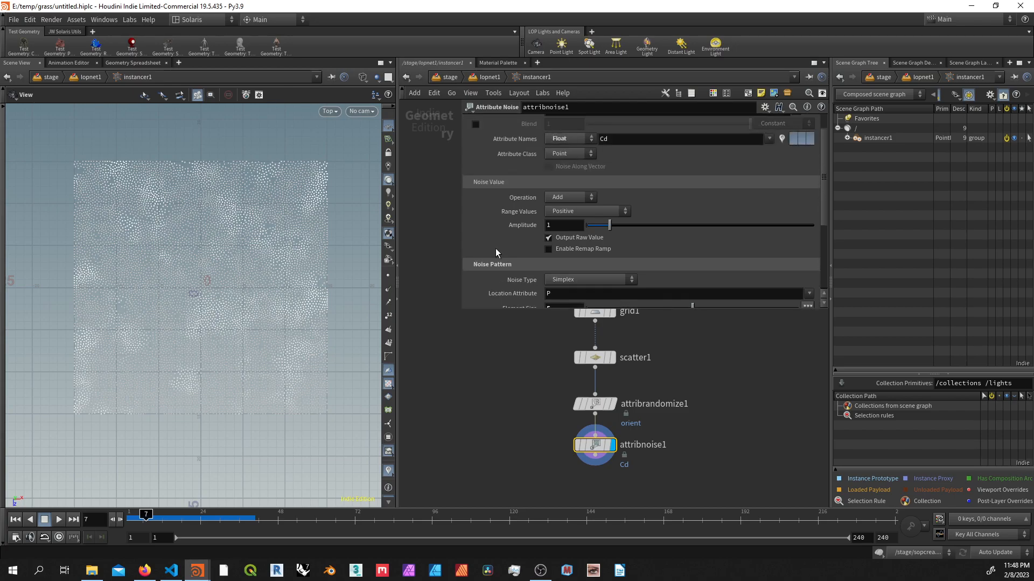
scroll(525, 275, "up", 1)
scroll(559, 291, "down", 2)
key("Return")
scroll(528, 203, "up", 2)
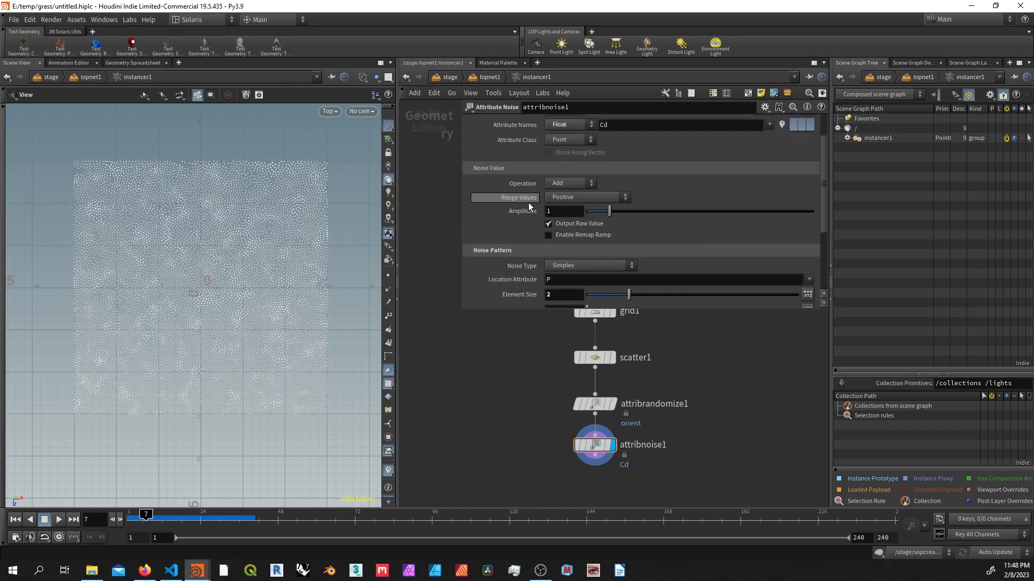
scroll(532, 213, "up", 1)
left_click_drag(267, 306, 261, 208)
middle_click_drag(593, 494, 582, 456)
key("Tab")
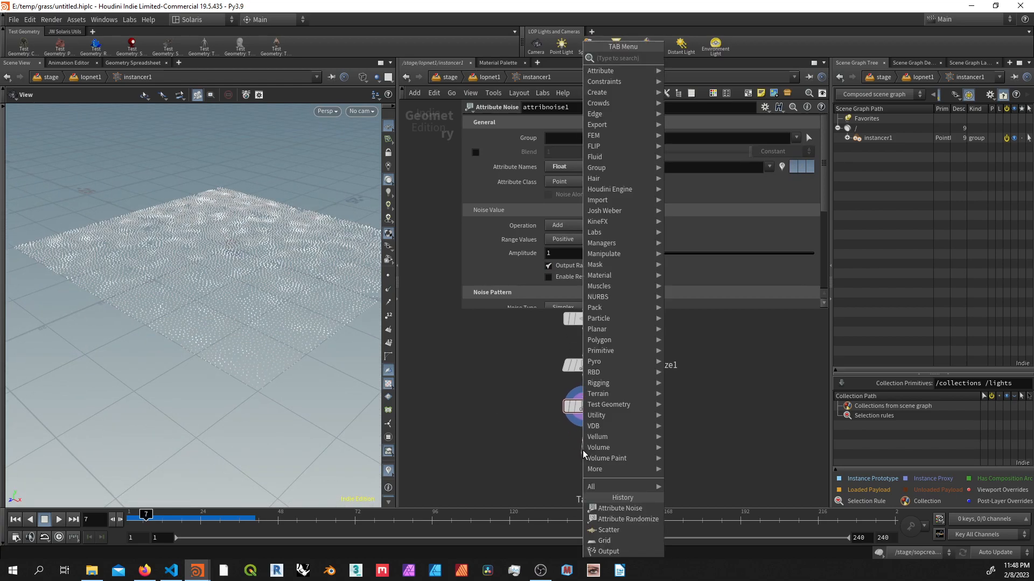
Step: Return to the stage network, place reference3 below instancer1 and frame the grass patch from above
key("Escape")
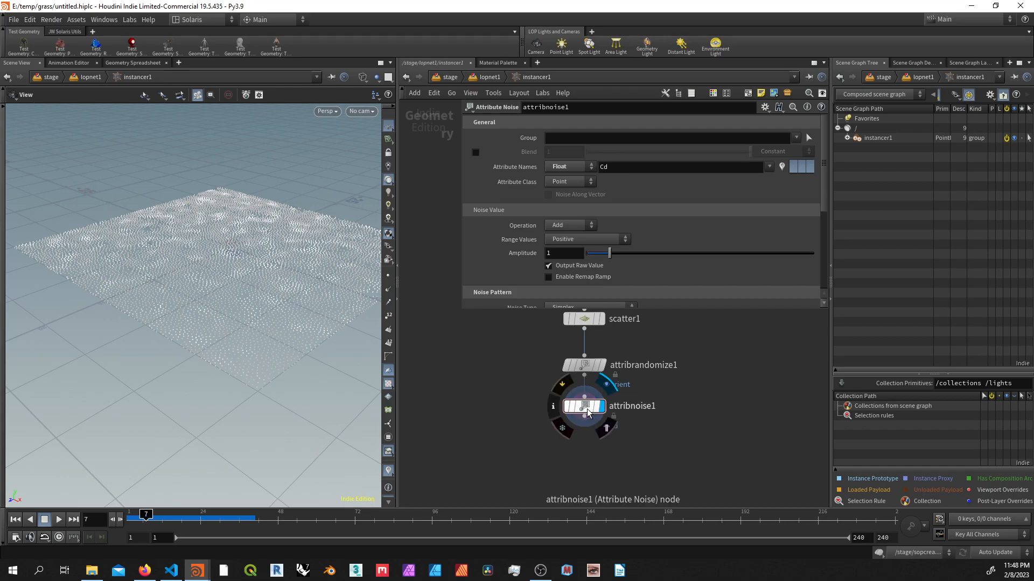
key("u")
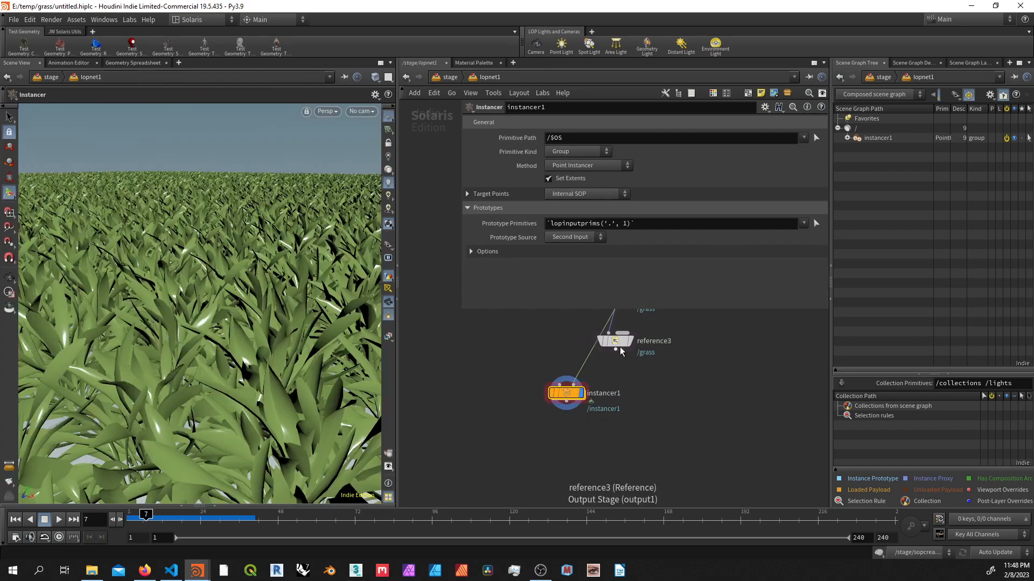
mouse_move(615, 342)
left_mouse_down()
mouse_move(579, 476)
mouse_move(553, 465)
left_mouse_up()
key("Escape")
key("h")
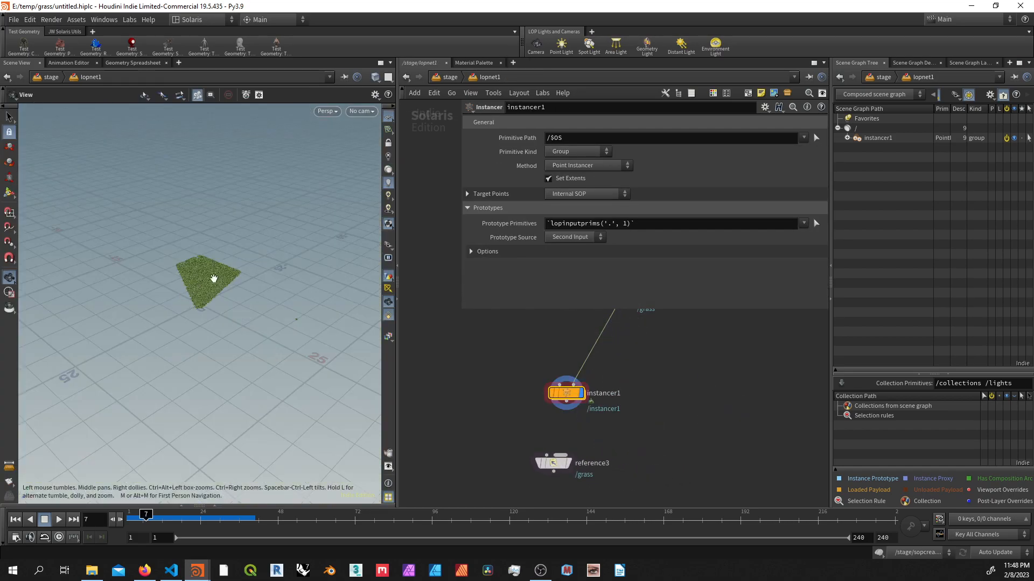
scroll(215, 277, "up", 3)
scroll(178, 229, "up", 3)
key("space+2")
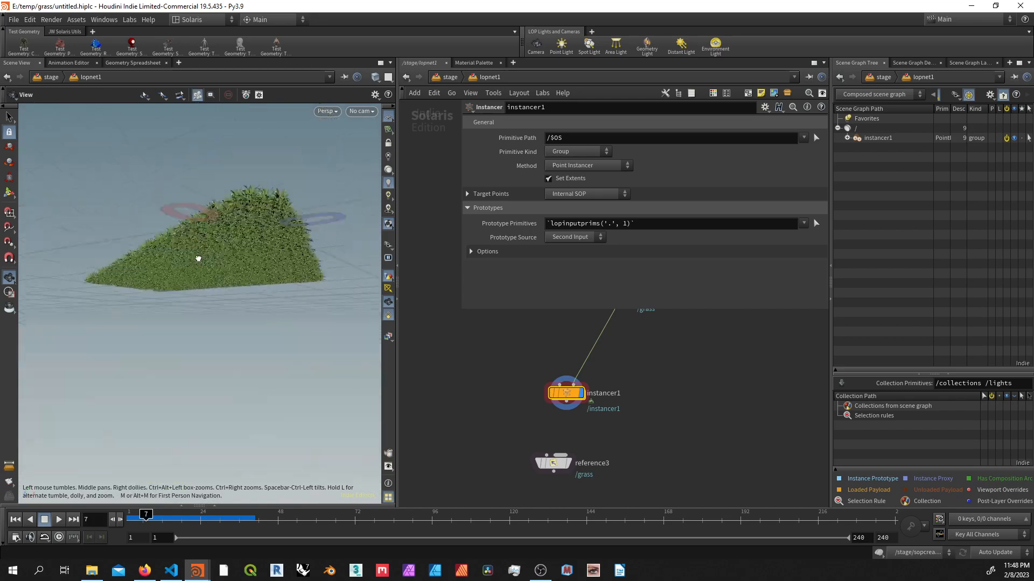
key("p")
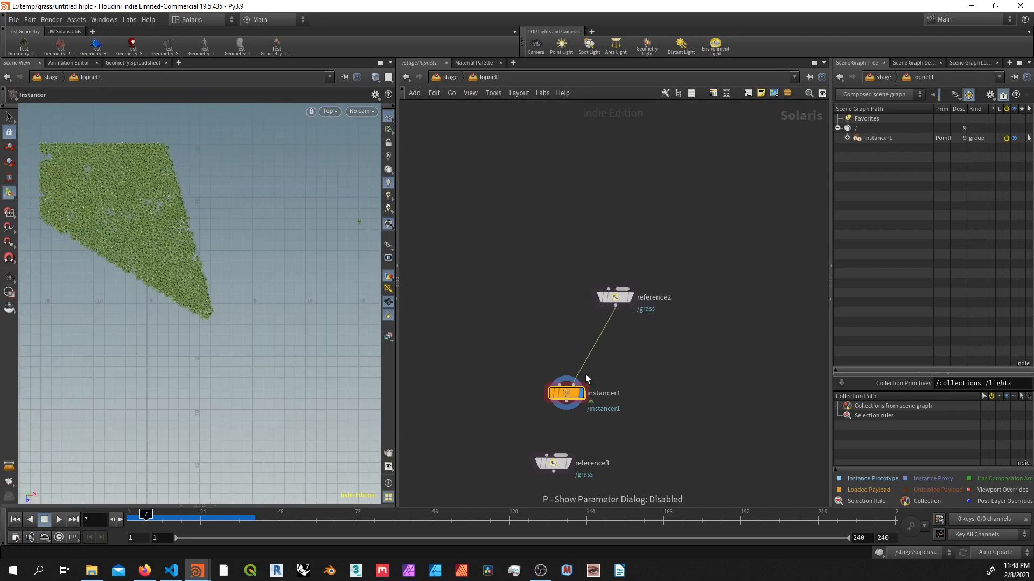
Step: Dive into instancer1 to check its point setup, then orbit low across the instanced grass tile
double_click(568, 392)
key("space+2")
key("u")
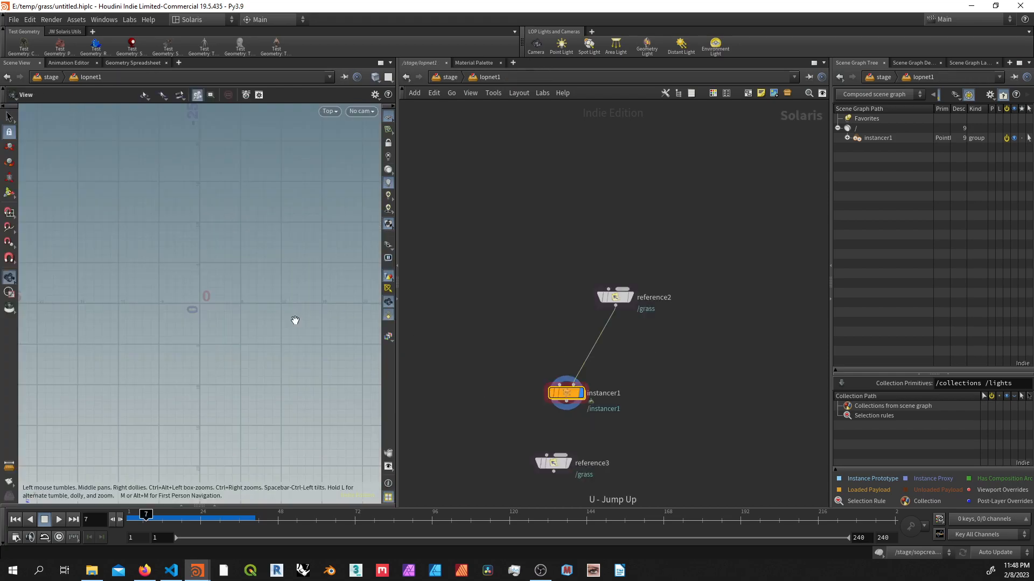
key("space+2")
key("space+1")
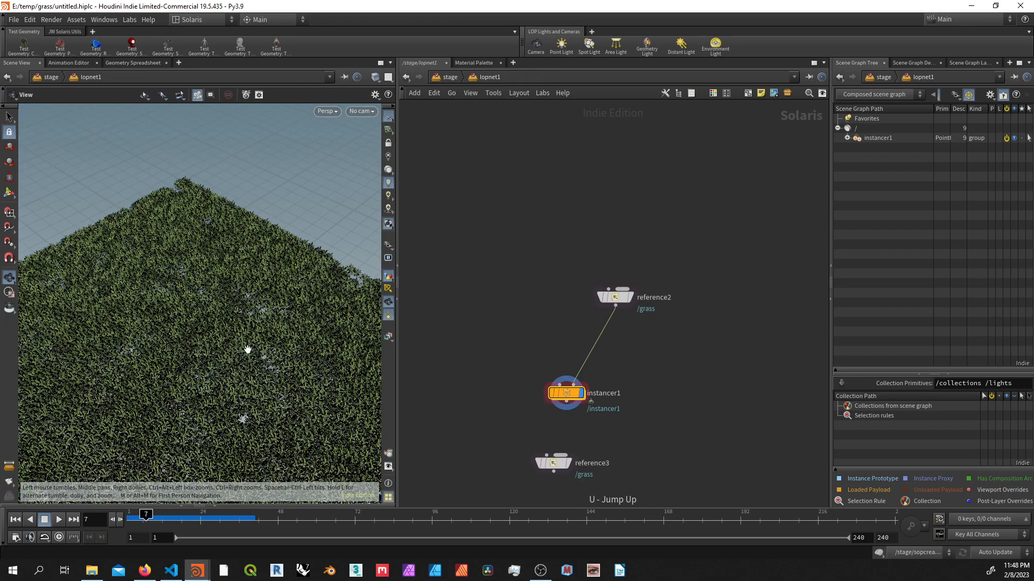
scroll(247, 351, "up", 3)
key("h")
scroll(275, 324, "up", 10)
left_click_drag(280, 192, 242, 299)
scroll(241, 388, "up", 2)
scroll(240, 388, "up", 2)
key("Return")
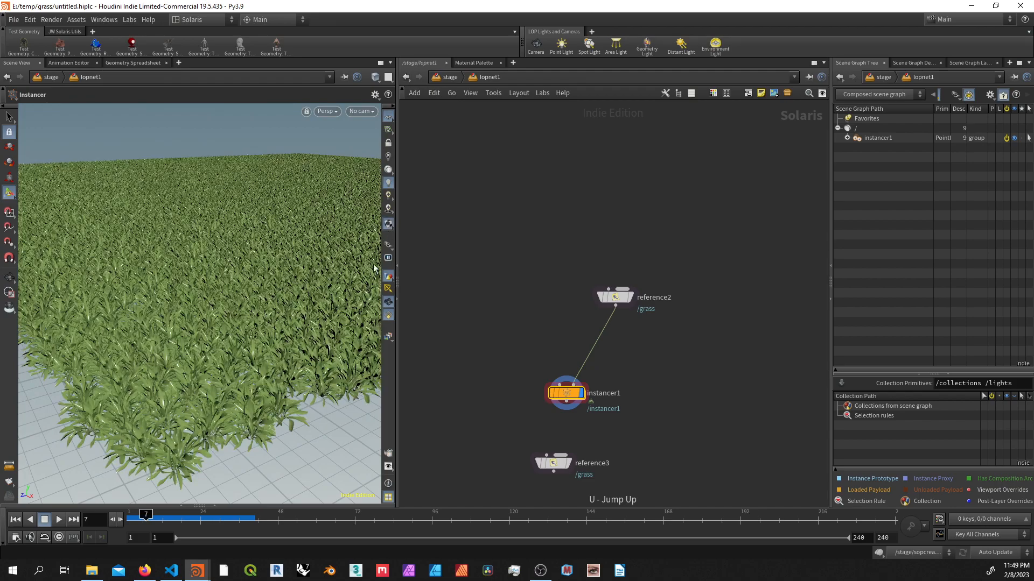
middle_click_drag(594, 415, 599, 374)
left_click_drag(558, 422, 589, 428)
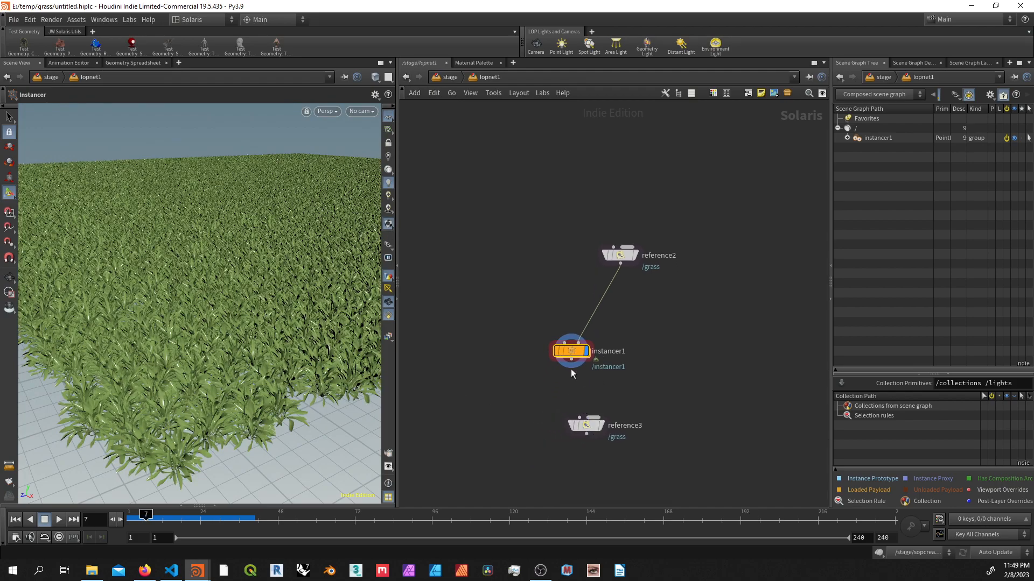
Step: Wire instancer1 into reference3 and set its Primitive Path to /instancer1/Prototypes/grass
mouse_move(571, 366)
left_mouse_down()
mouse_move(582, 413)
mouse_move(574, 407)
left_mouse_up()
left_click(581, 414)
left_click(571, 408)
left_click(846, 147)
left_click(857, 156)
key("p")
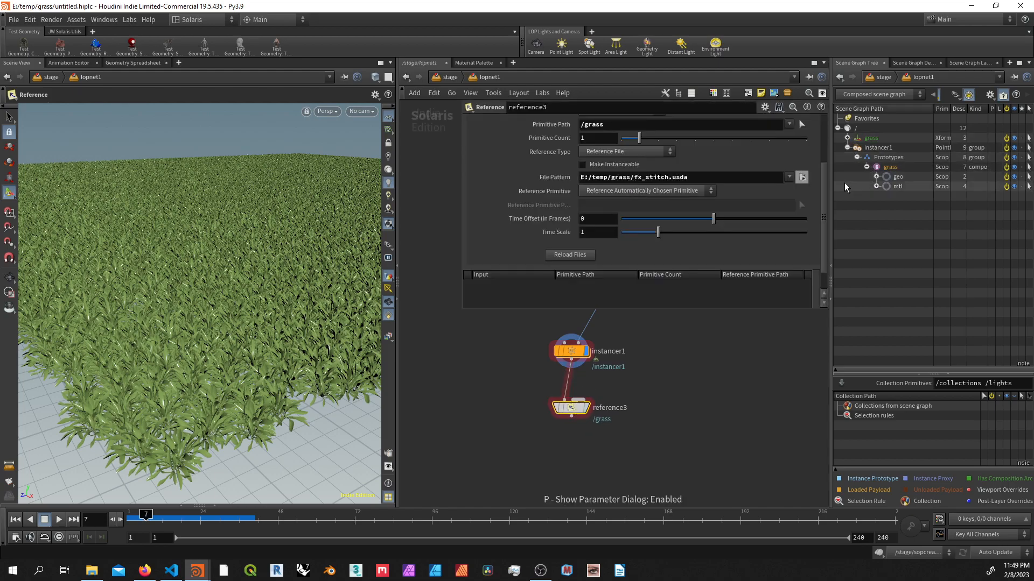
left_click_drag(890, 167, 637, 128)
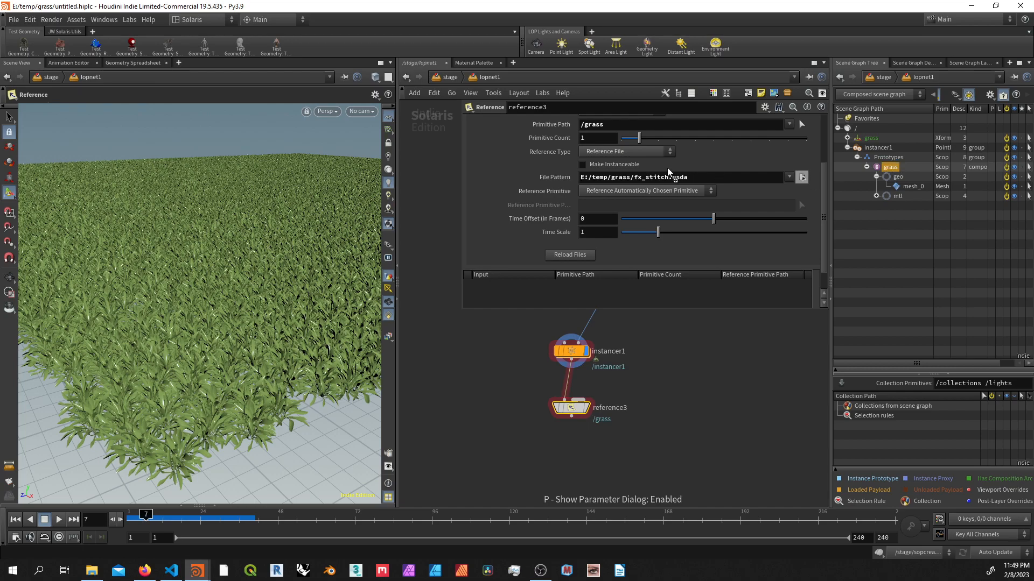
Step: Display reference3's result, tidy the layout and scrub frames to check the grass animation
left_click(588, 407)
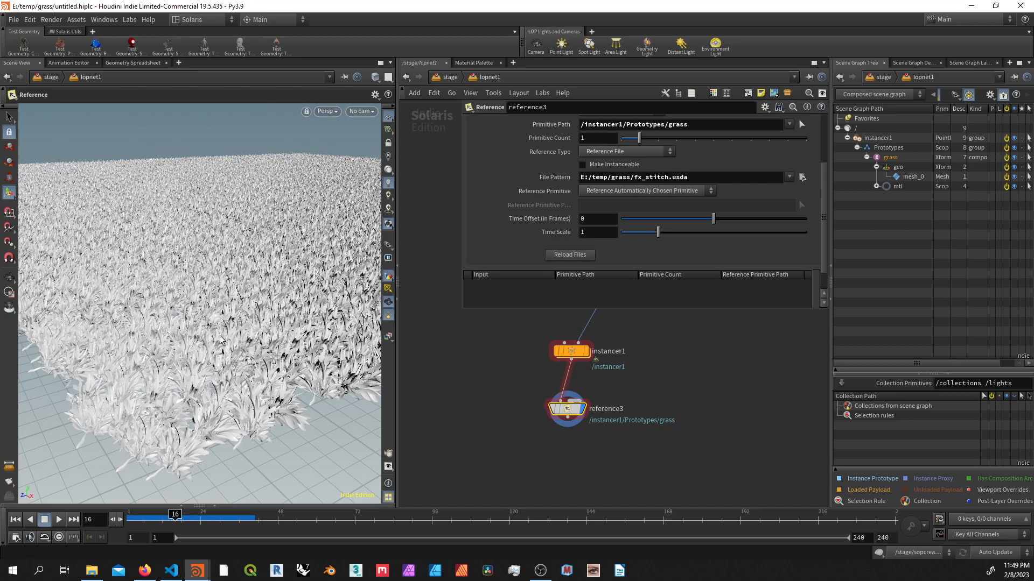
key("p")
key("l")
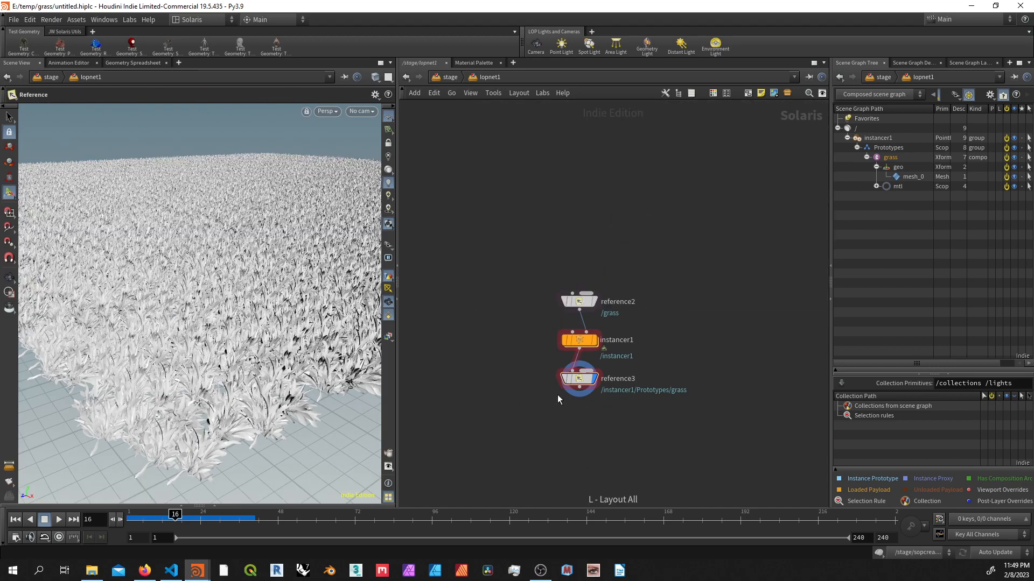
mouse_move(185, 513)
left_mouse_down()
mouse_move(225, 536)
mouse_move(184, 533)
left_mouse_up()
left_click(581, 399)
Step: Add a Retime Instances node below reference3 and drop a Cache node into the network
key("Tab")
type("retr")
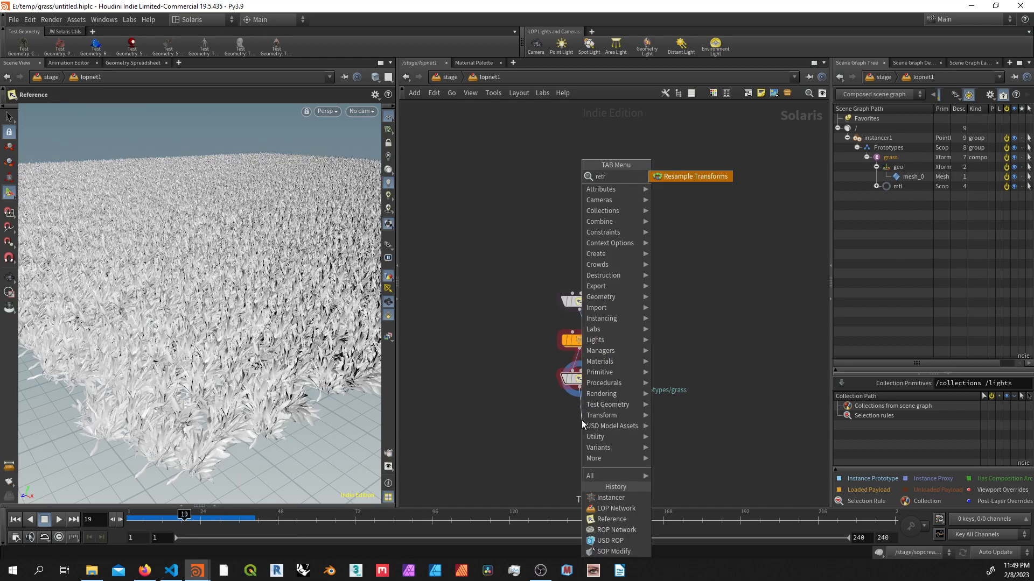
key("BackSpace")
type("r")
key("Escape")
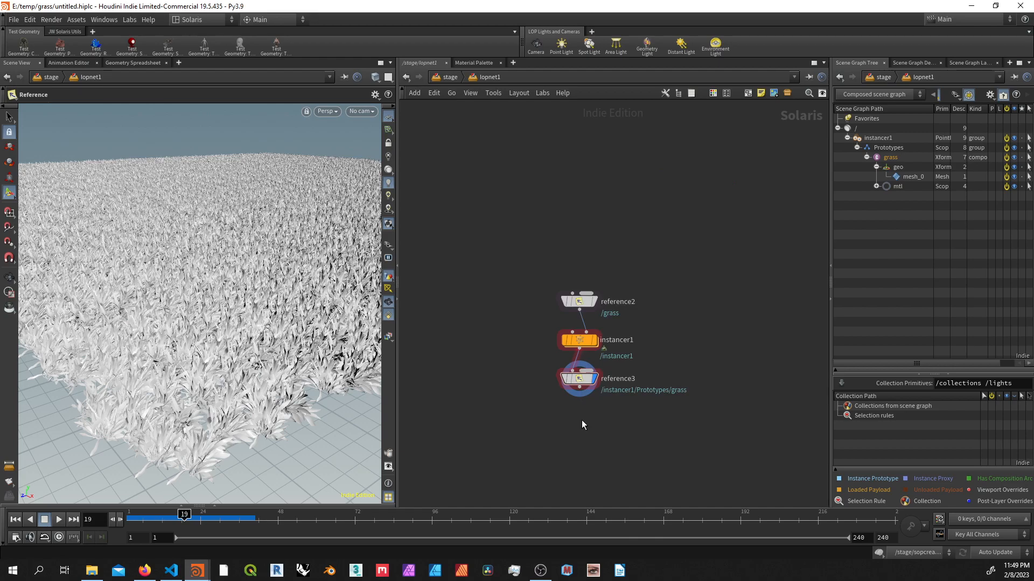
left_click(582, 424)
left_click_drag(581, 423, 580, 438)
key("Tab")
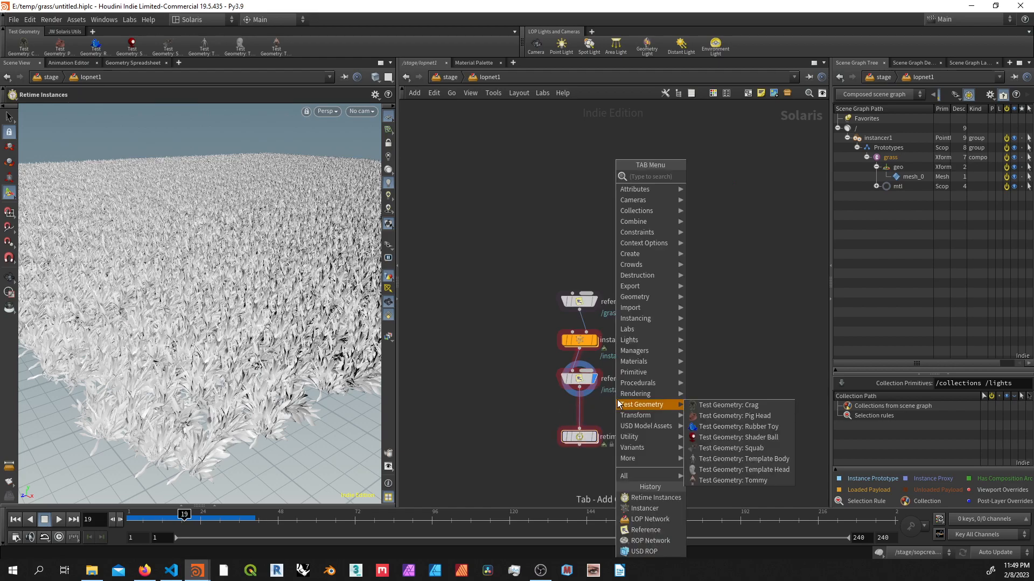
type("c")
key("Return")
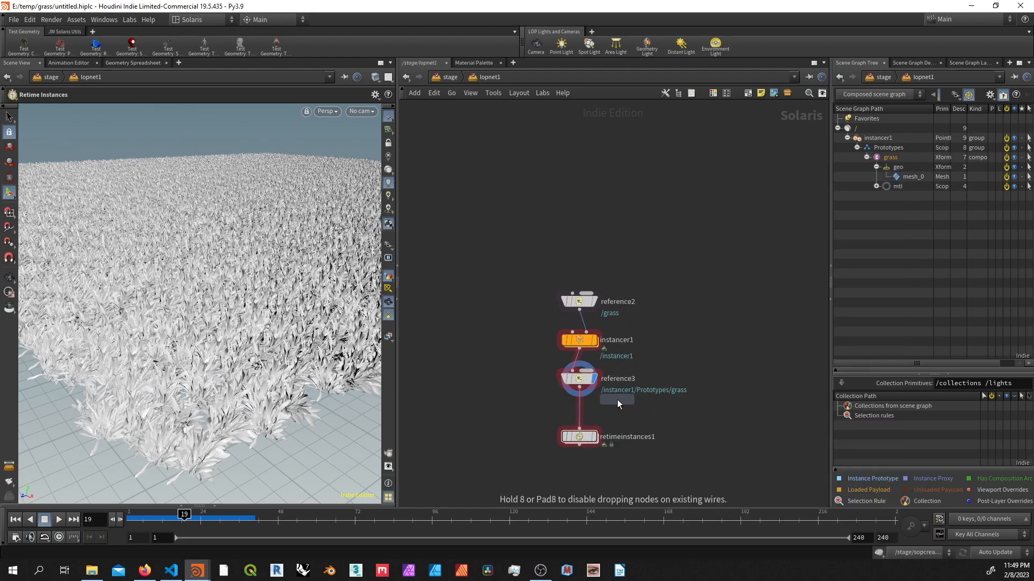
left_click(704, 426)
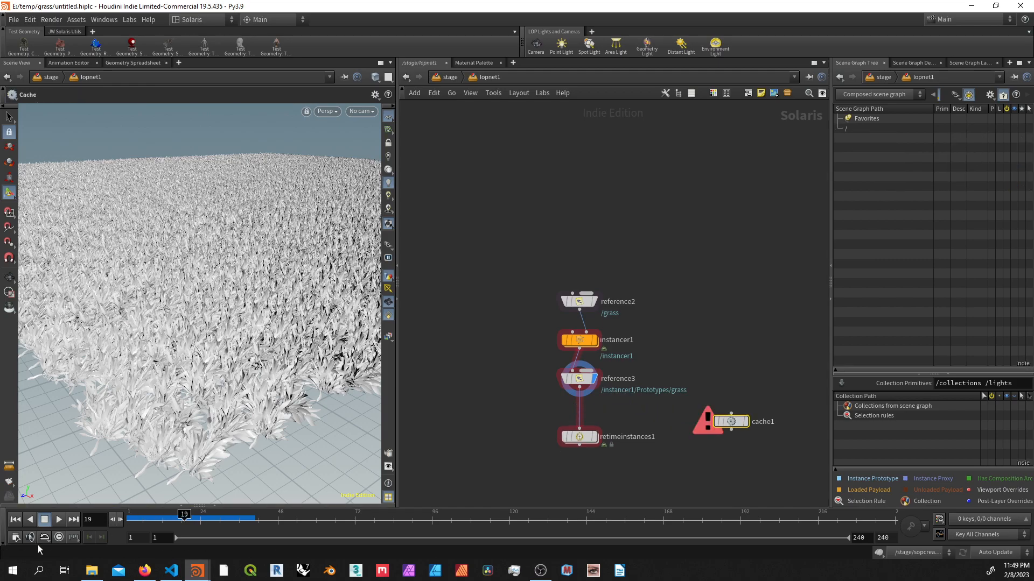
Step: Set the global animation end frame to 40 and apply the playback range
left_click(20, 539)
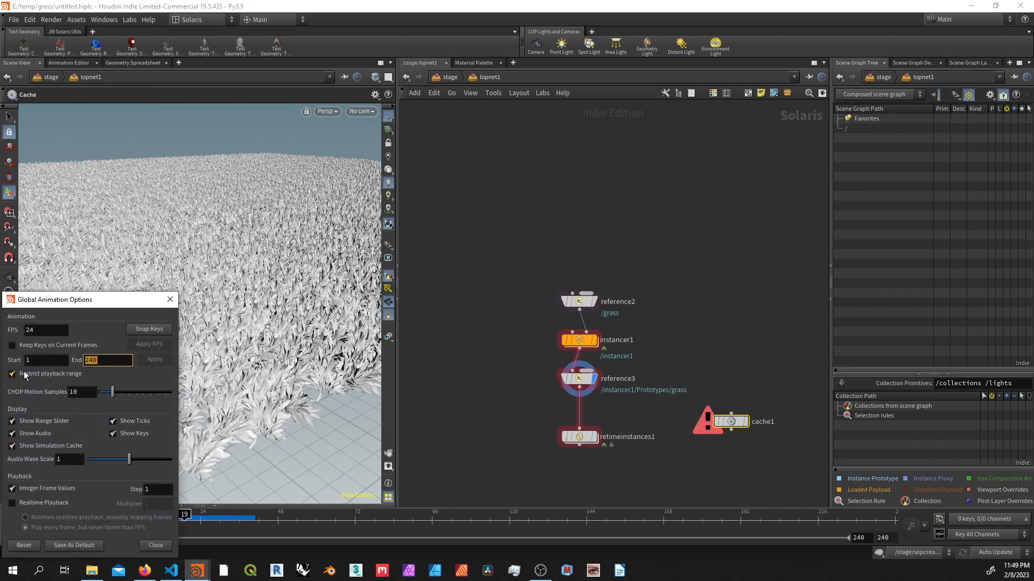
type("40")
key("Return")
left_click(153, 361)
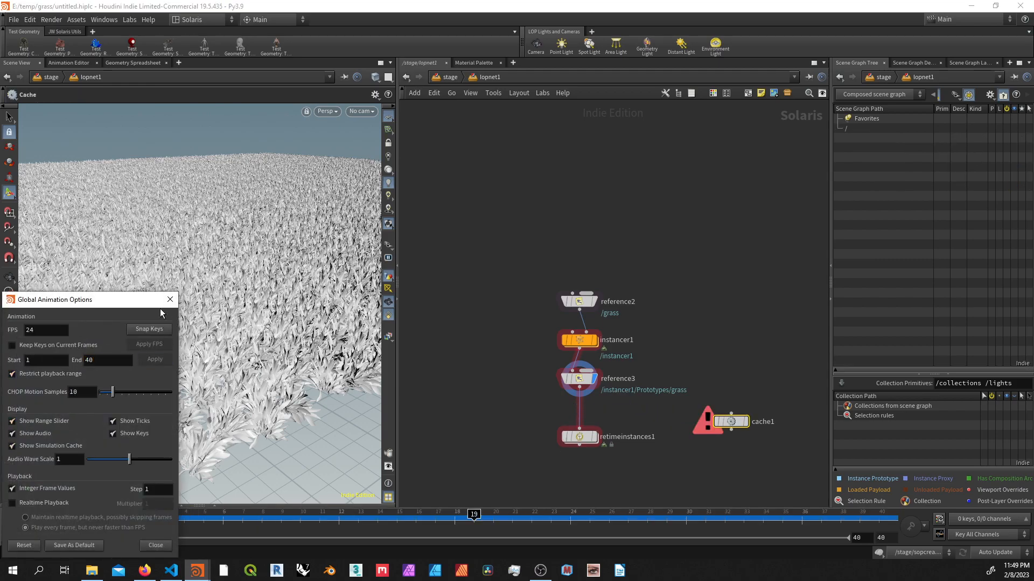
left_click(169, 300)
Step: Insert cache1 between reference3 and retimeinstances1, set to always cache all frames
left_click_drag(731, 420, 575, 414)
key("p")
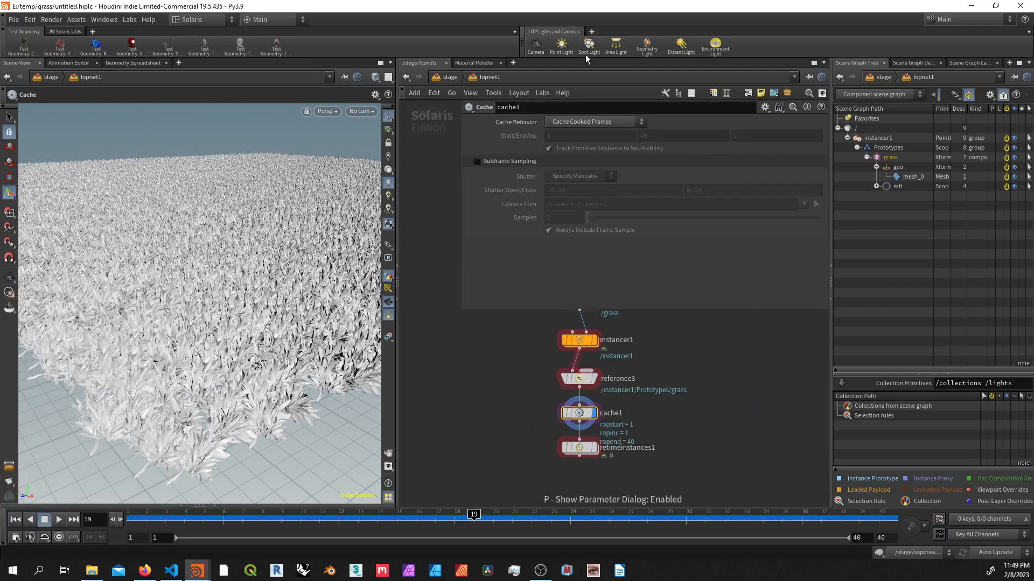
left_click(595, 122)
left_click(598, 139)
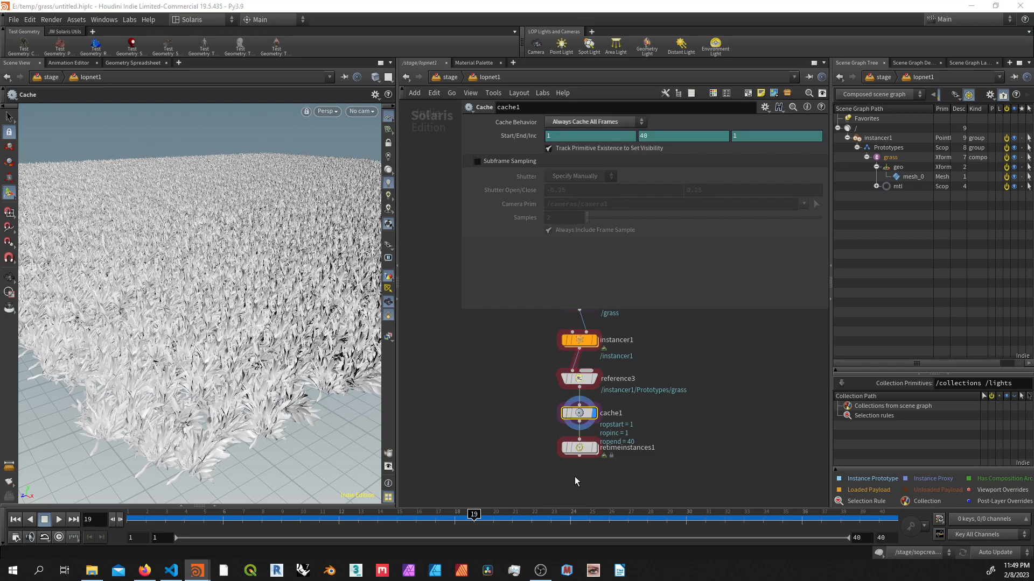
Step: Point Retime Instances at /instancer1[*] with random frame offsets and seed 0.176
left_click(578, 447)
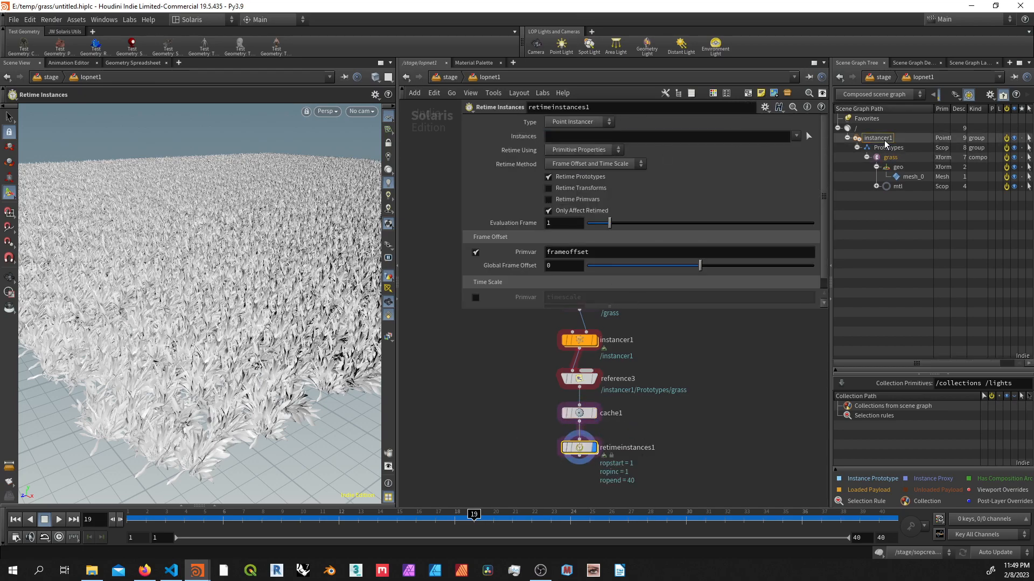
left_click_drag(878, 138, 638, 135)
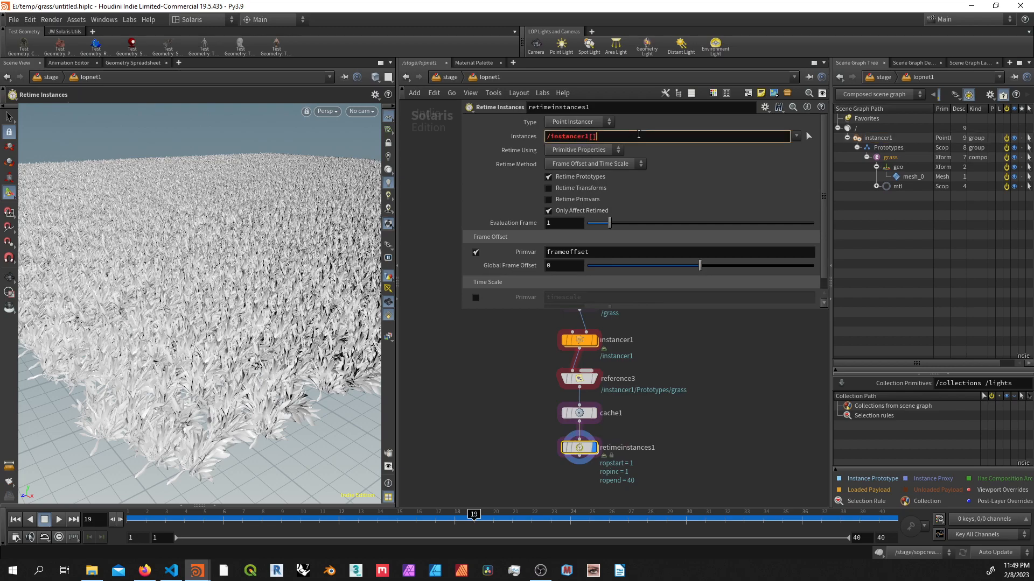
type("]")
key("Return")
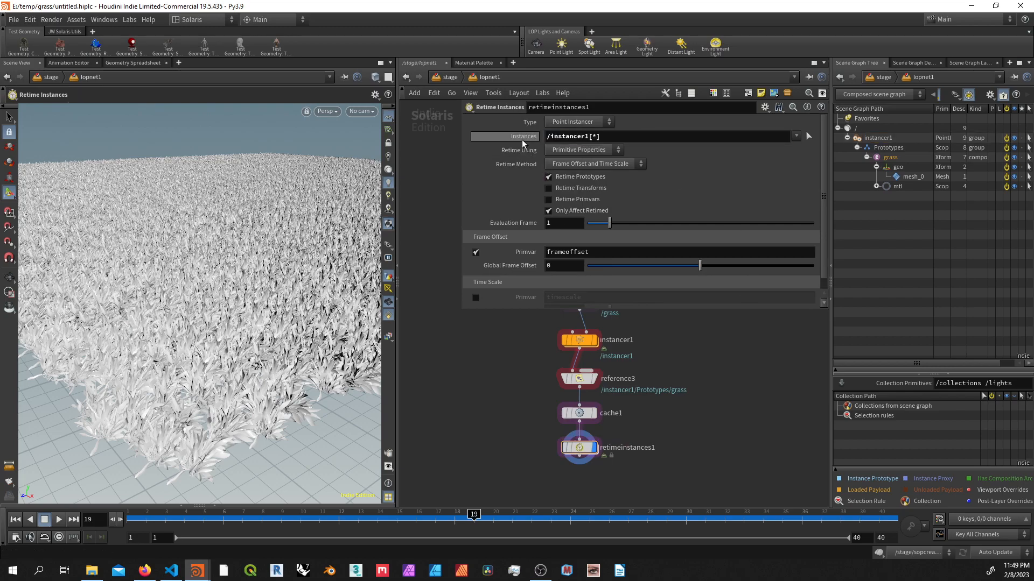
scroll(498, 172, "down", 1)
left_click(598, 140)
left_click(580, 169)
scroll(505, 218, "down", 1)
left_click(475, 190)
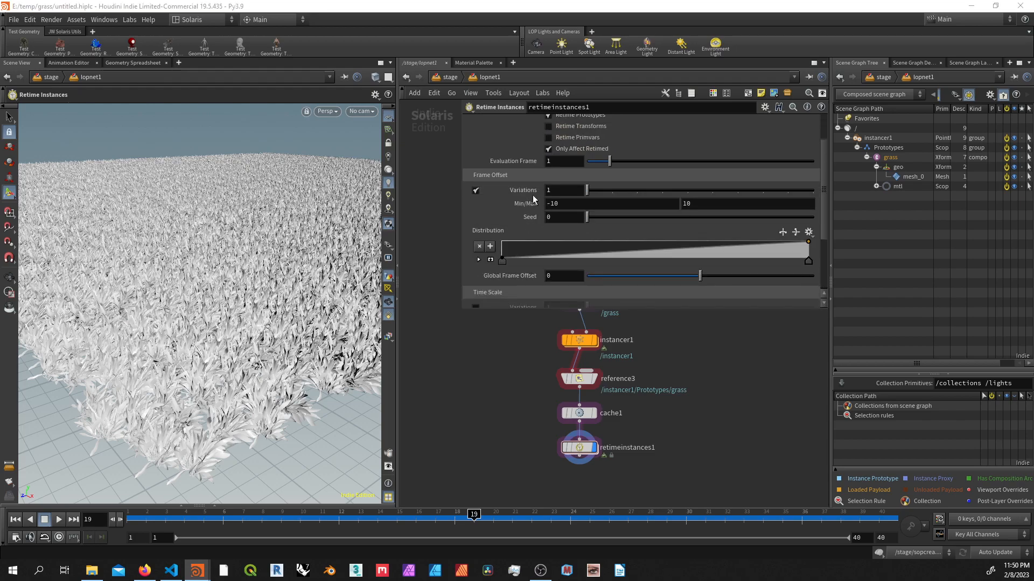
left_click_drag(586, 190, 647, 193)
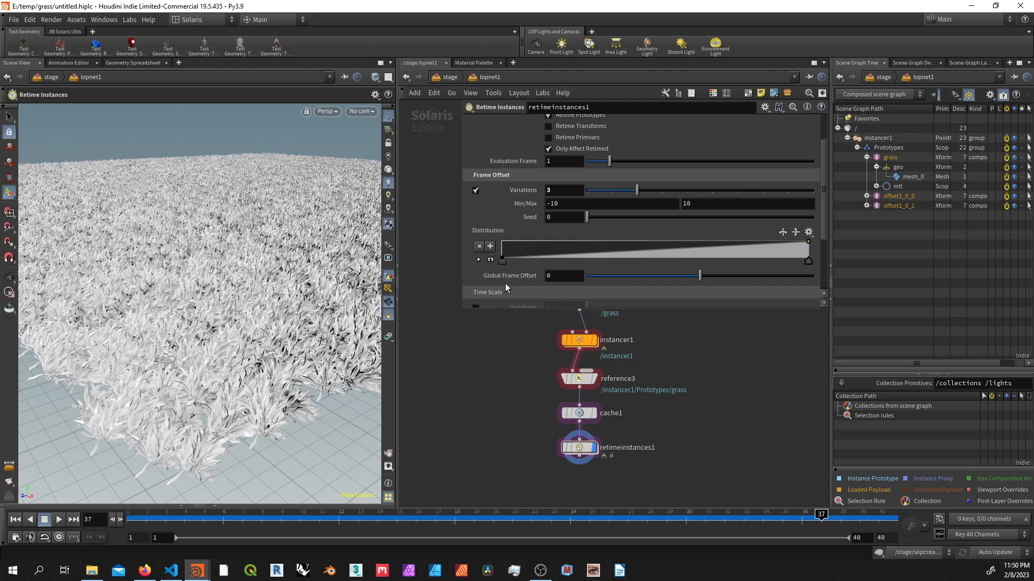
left_click(625, 216)
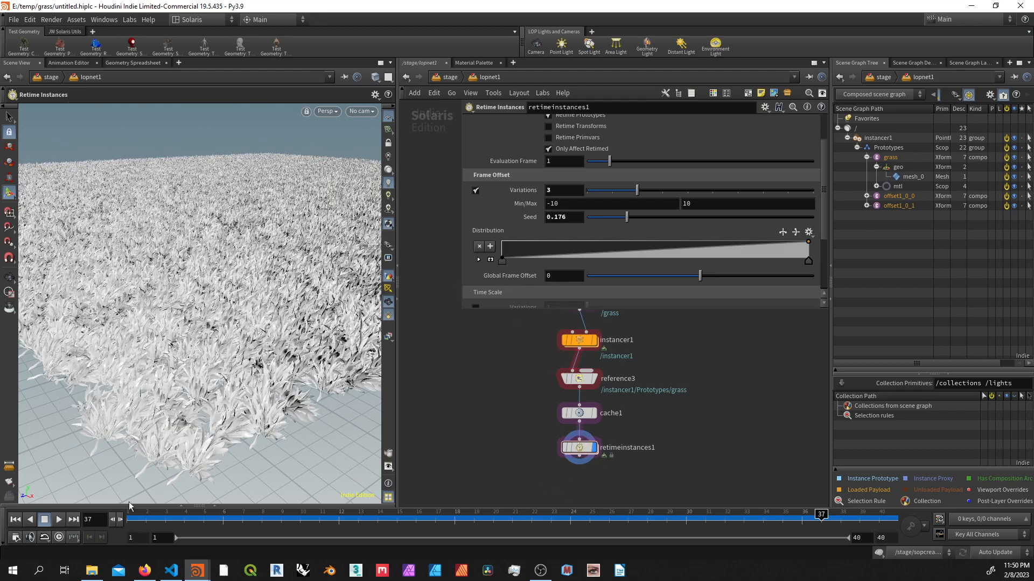
Step: Scrub the retimed grass animation forward, then return to the first frame
left_click(123, 518)
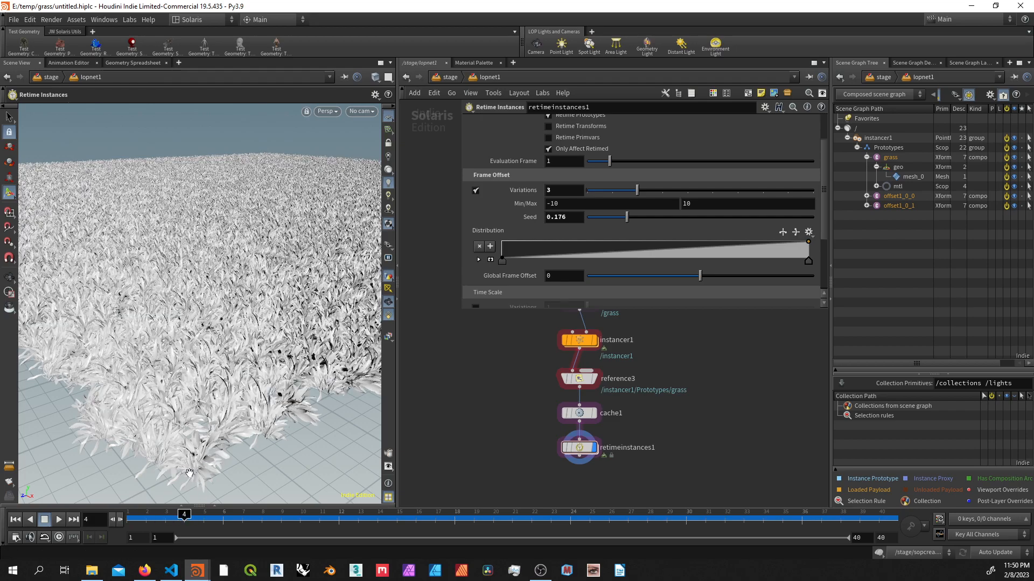
scroll(207, 467, "up", 3)
scroll(221, 492, "up", 3)
scroll(231, 496, "up", 3)
mouse_move(186, 513)
left_mouse_down()
mouse_move(572, 517)
mouse_move(133, 516)
left_mouse_up()
key("Escape")
scroll(222, 408, "down", 3)
scroll(222, 408, "down", 5)
scroll(226, 339, "down", 3)
scroll(232, 274, "down", 1)
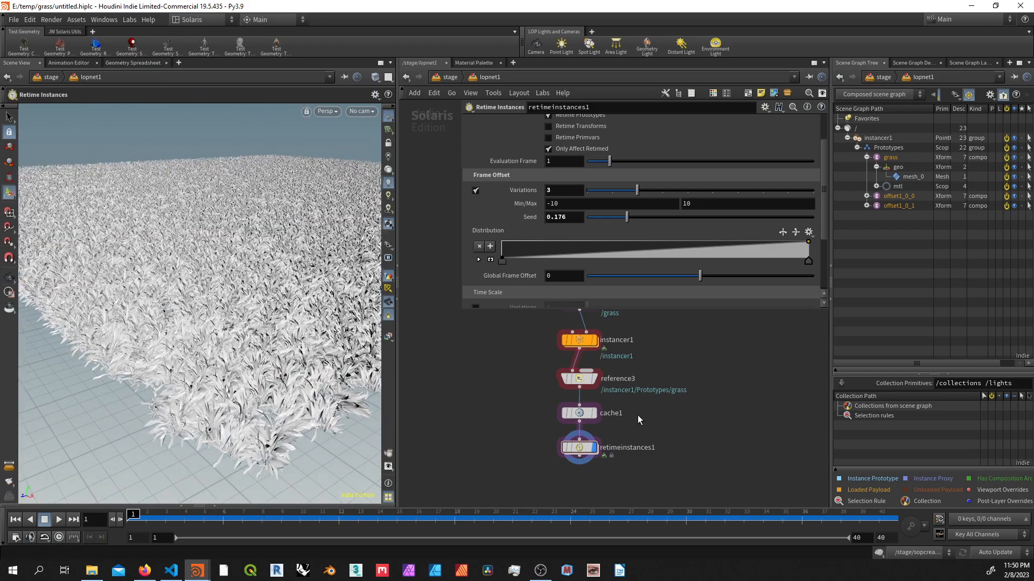
Step: Bring the jw_ivy_generator scene window forward and enlarge it to fill the screen
key("p")
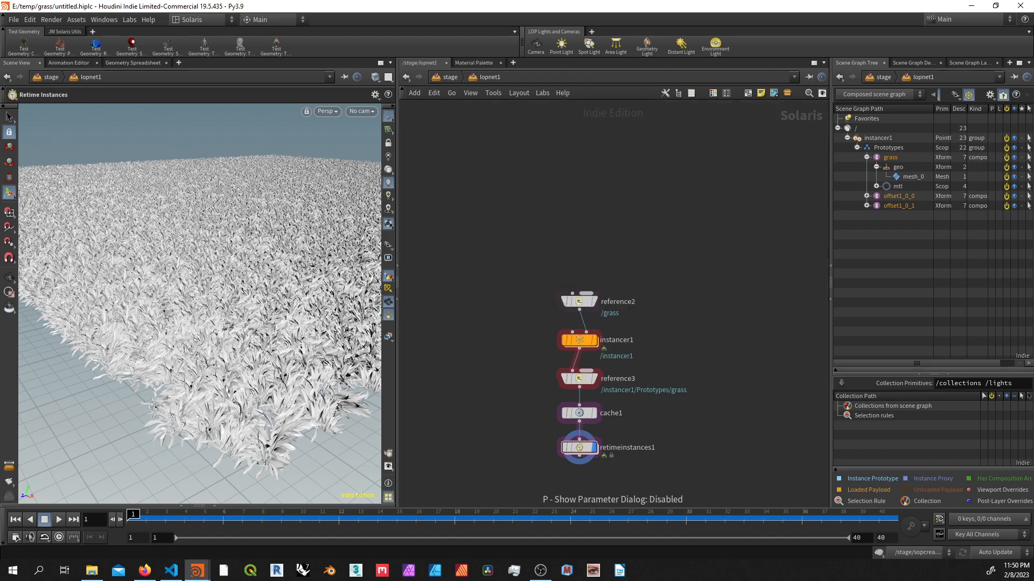
key("h")
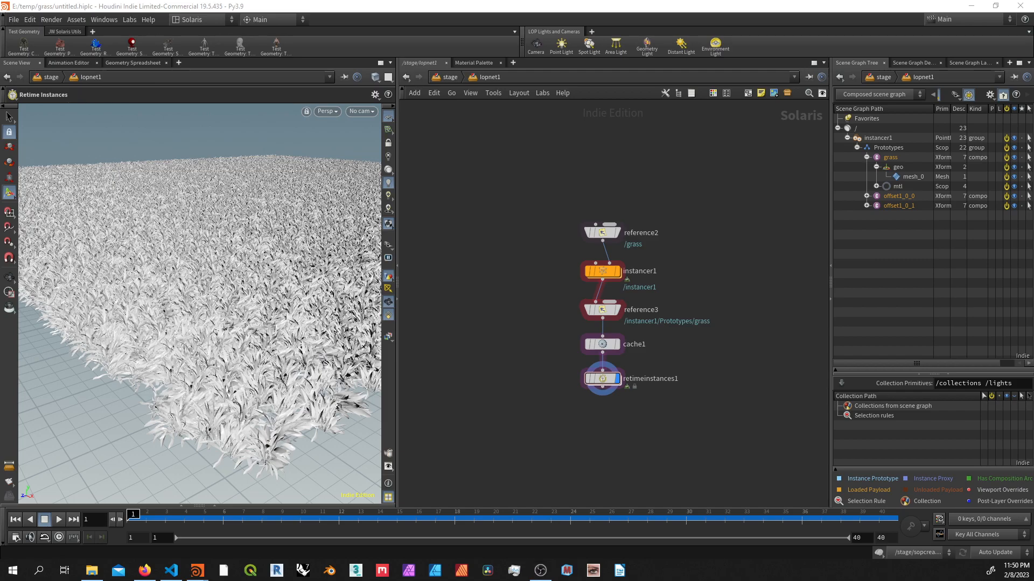
left_click(197, 571)
left_click_drag(808, 138, 216, 63)
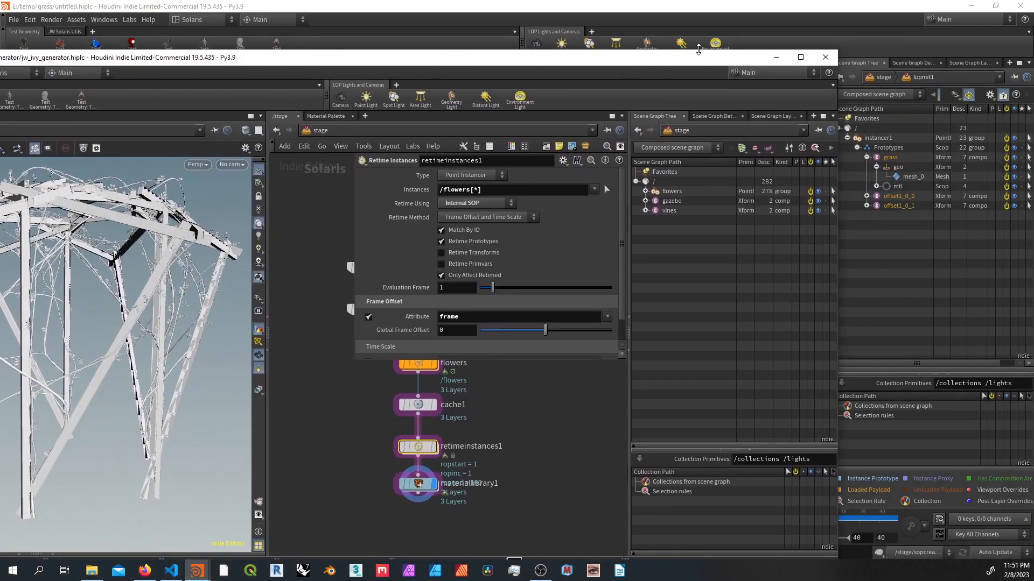
left_click(801, 61)
key("p")
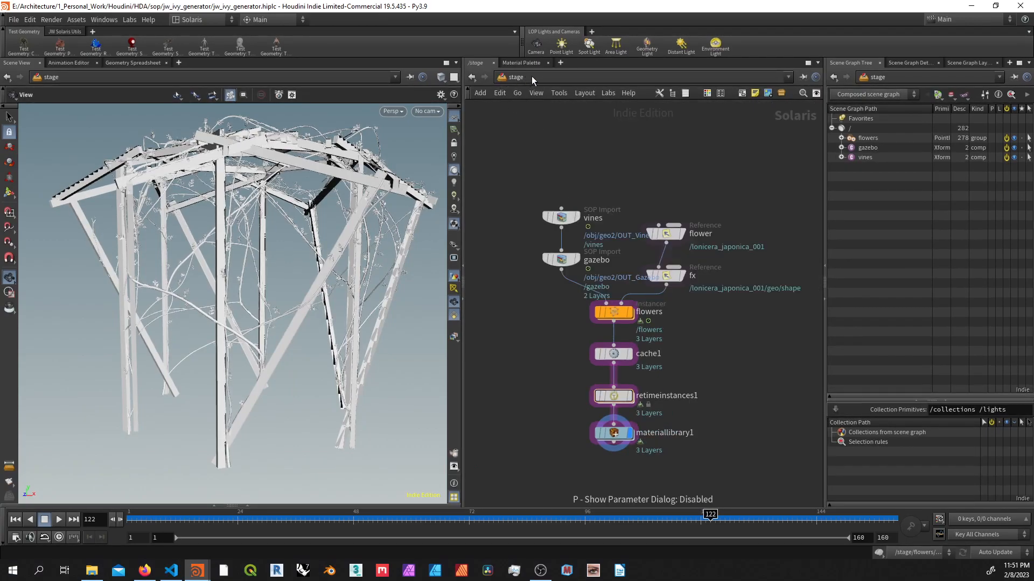
Step: At /obj dive into geo2, inspect jw_vines growth parameters and scrub to watch the vines regrow
left_click(536, 75)
left_click(571, 122)
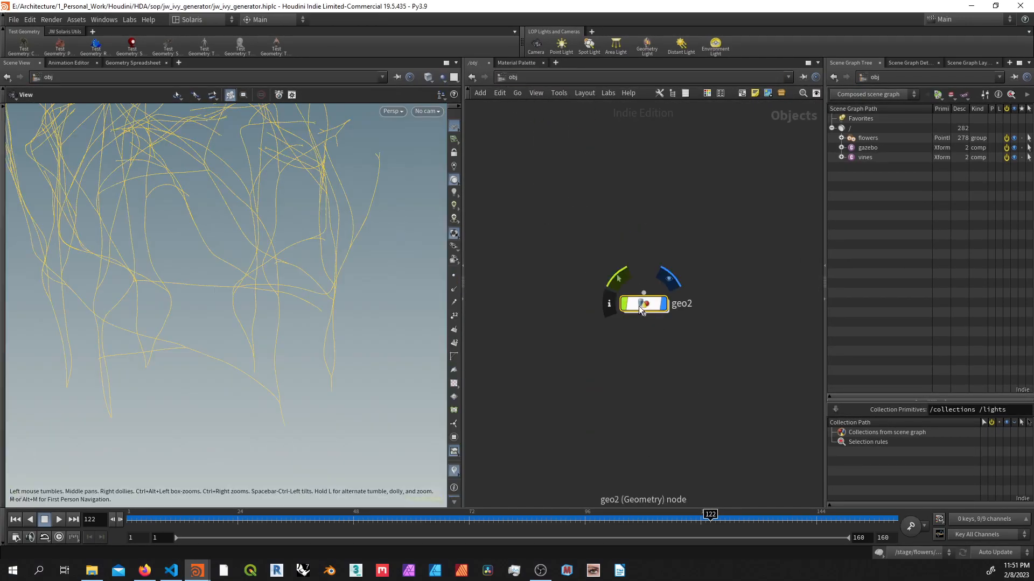
double_click(643, 303)
scroll(290, 244, "down", 5)
mouse_move(266, 283)
left_mouse_down()
mouse_move(312, 281)
mouse_move(231, 321)
mouse_move(321, 286)
mouse_move(254, 248)
mouse_move(277, 288)
mouse_move(261, 307)
mouse_move(264, 327)
mouse_move(273, 321)
left_mouse_up()
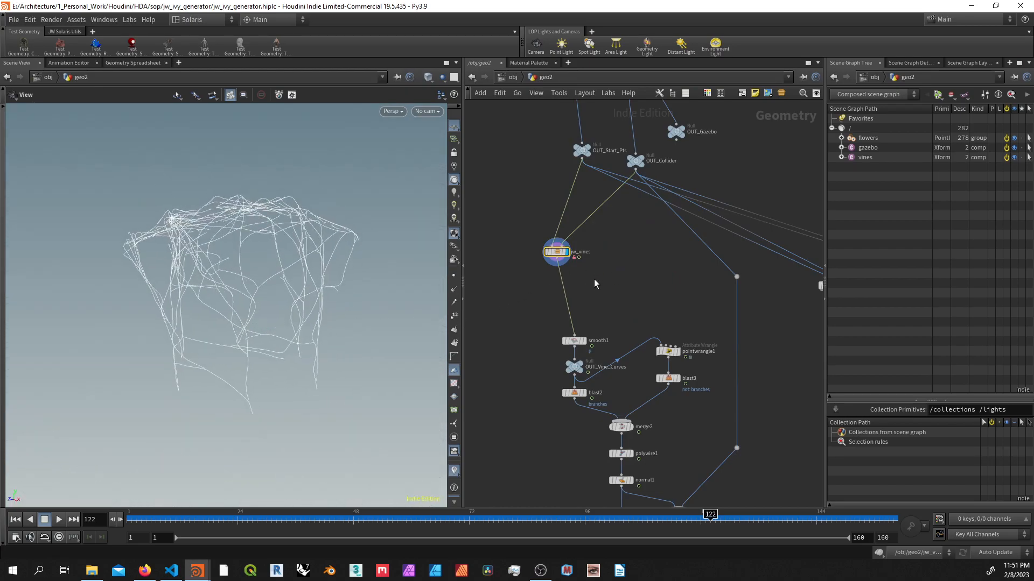
key("p")
mouse_move(296, 272)
left_mouse_down()
mouse_move(272, 277)
mouse_move(483, 262)
left_mouse_up()
mouse_move(243, 516)
left_mouse_down()
mouse_move(200, 517)
mouse_move(540, 526)
mouse_move(270, 518)
mouse_move(609, 517)
left_mouse_up()
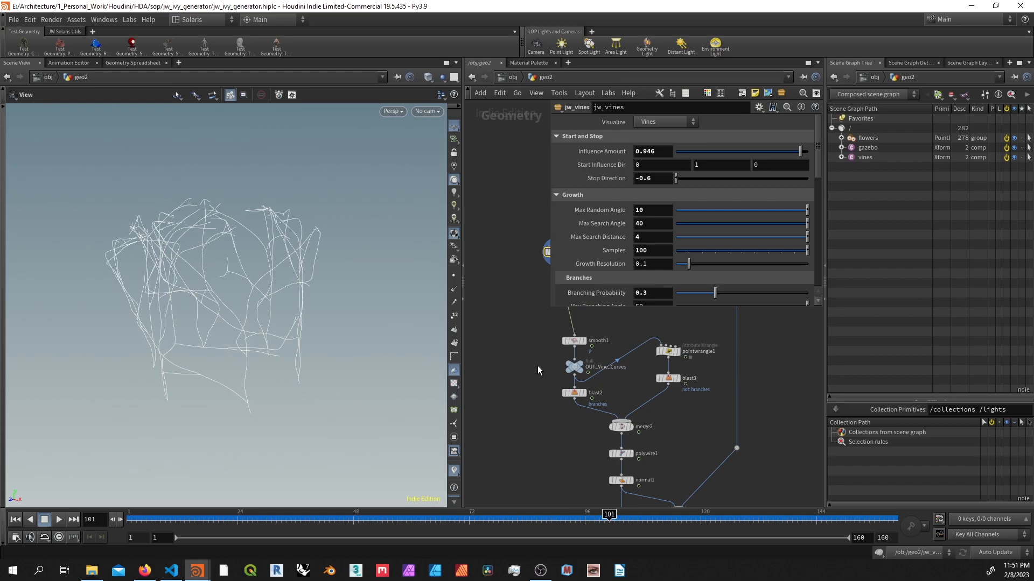
key("p")
scroll(618, 427, "up", 2)
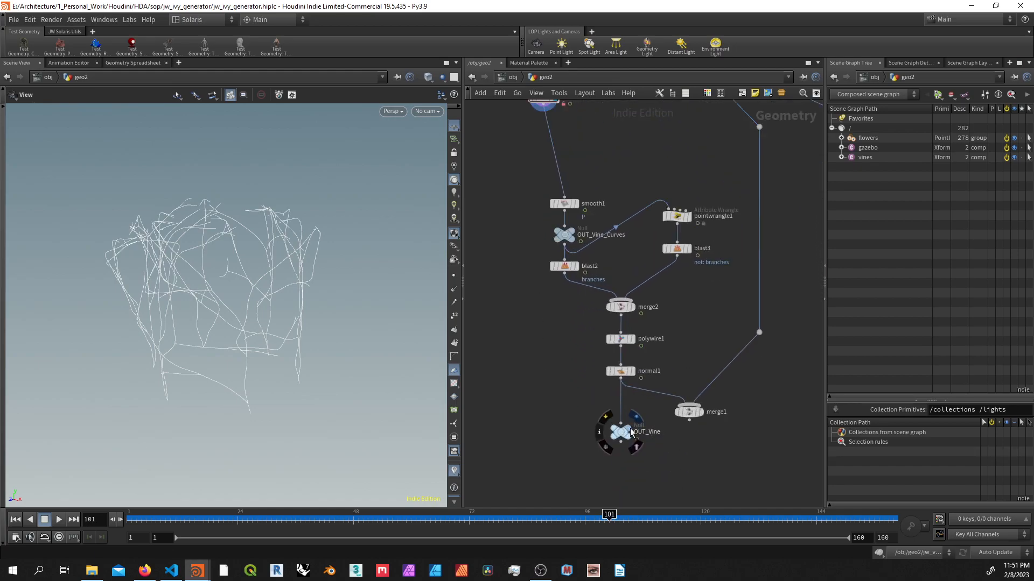
key("u")
left_click(514, 81)
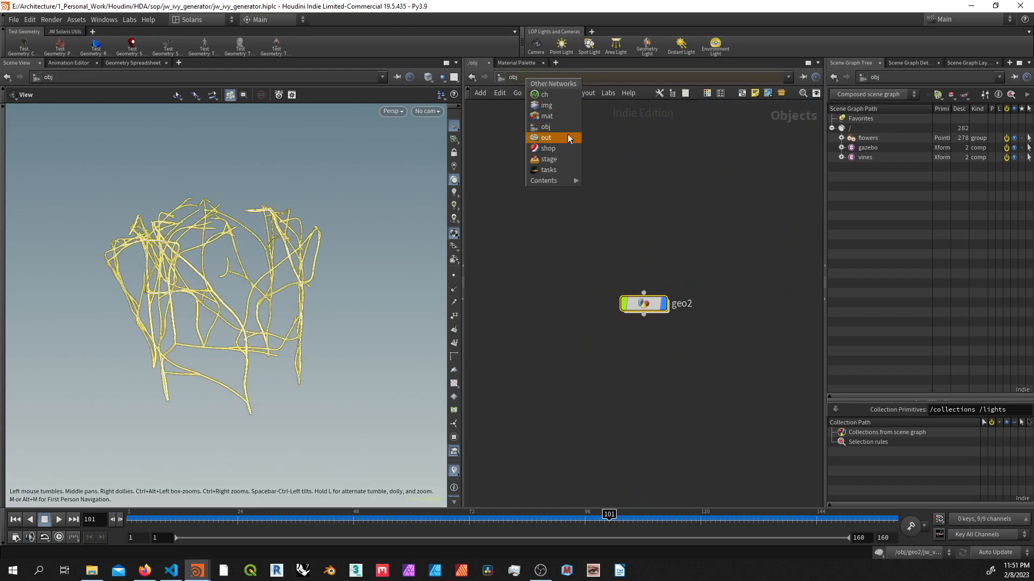
Step: In /stage display the gazebo, vines and referenced flower layers in turn from frame 1
left_click(561, 160)
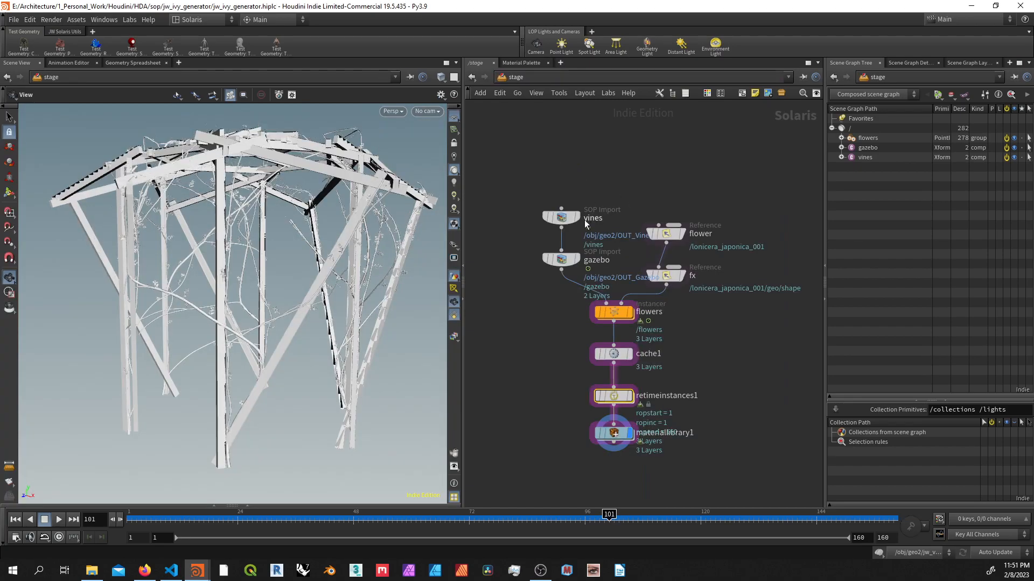
left_click(578, 259)
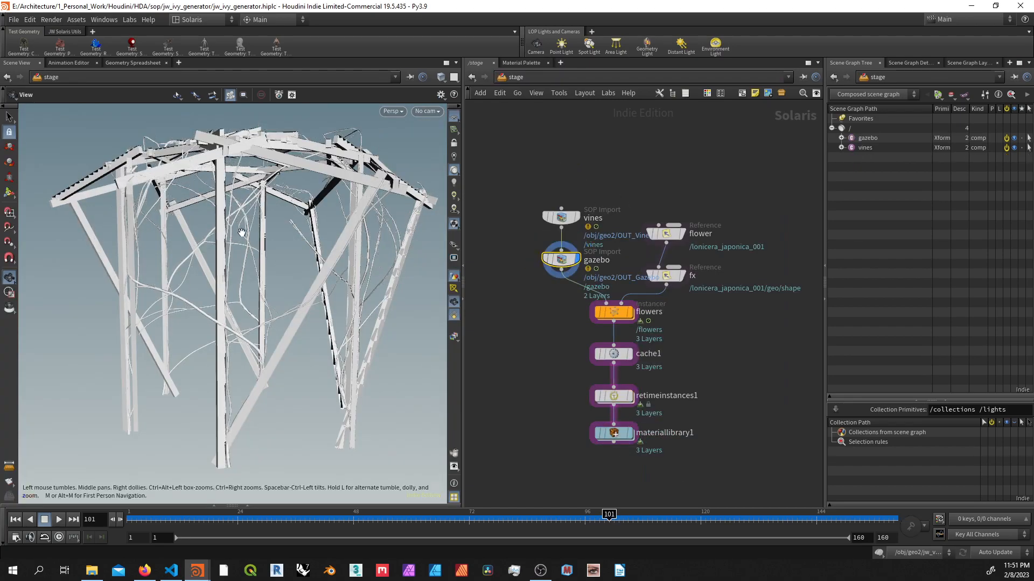
left_click(566, 217)
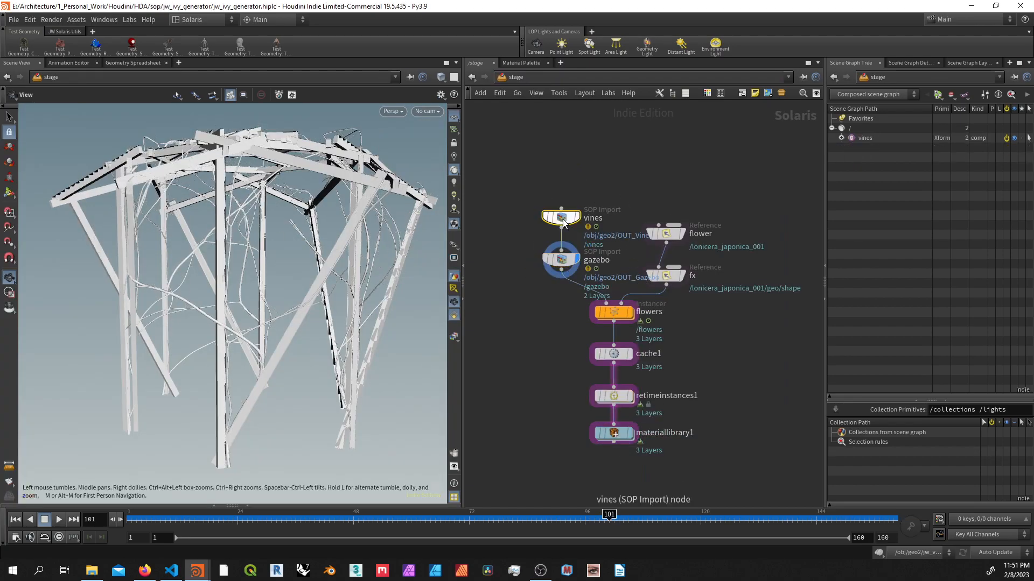
left_click(671, 235)
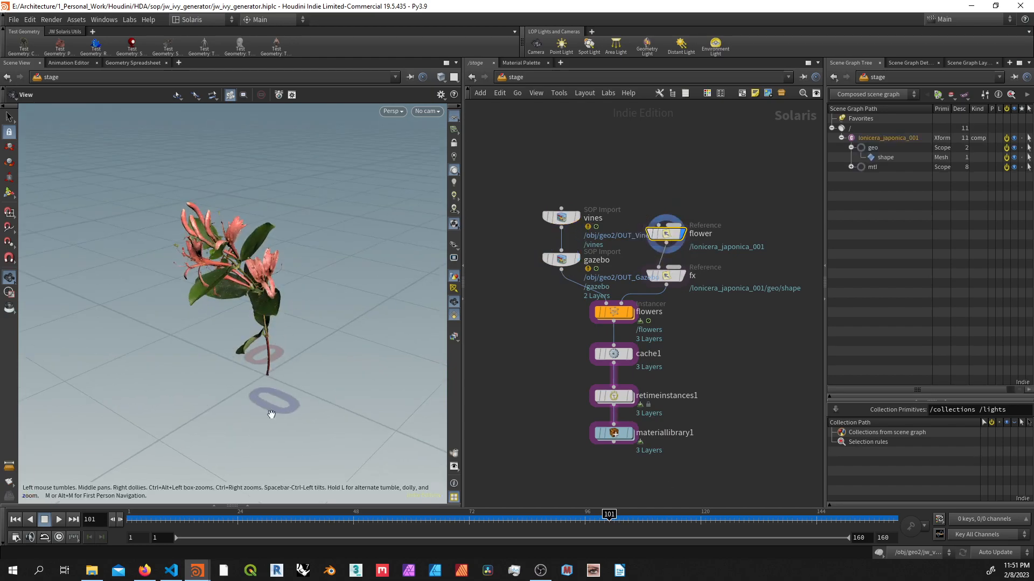
left_click(130, 514)
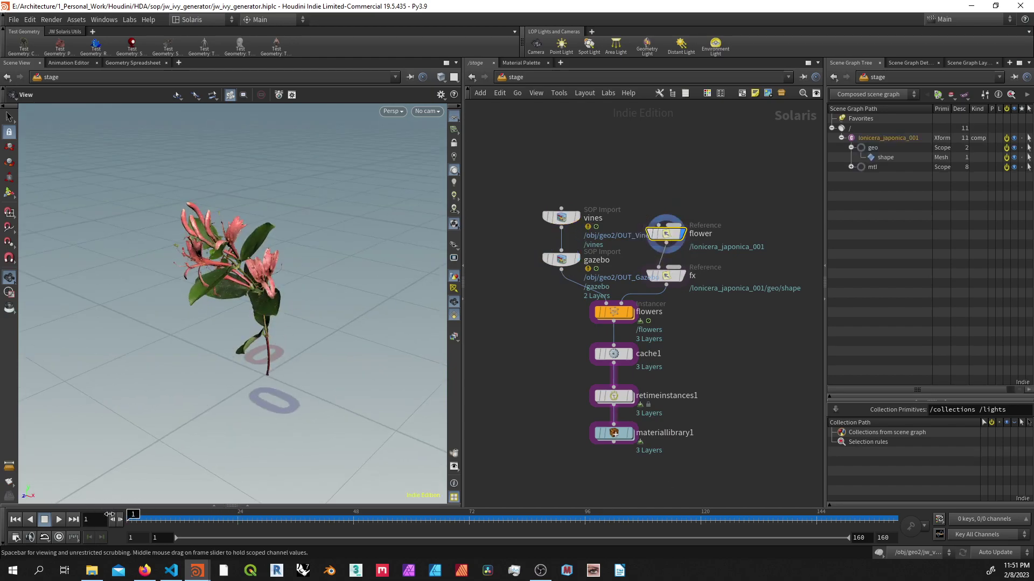
Step: Display the fx flower shape layer, scrub to frame 48 and select the flowers instancer
left_click(670, 274)
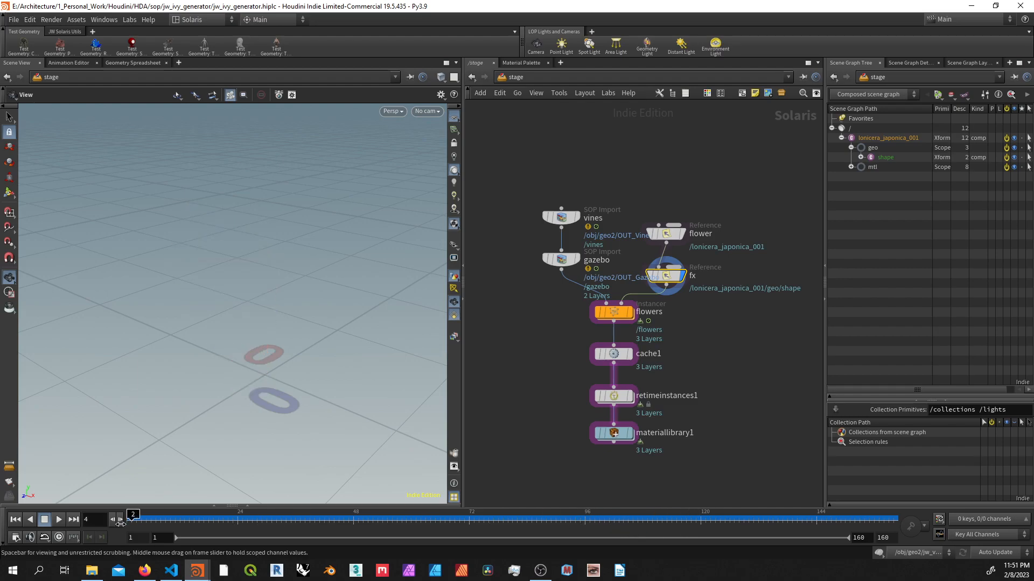
left_click(63, 518)
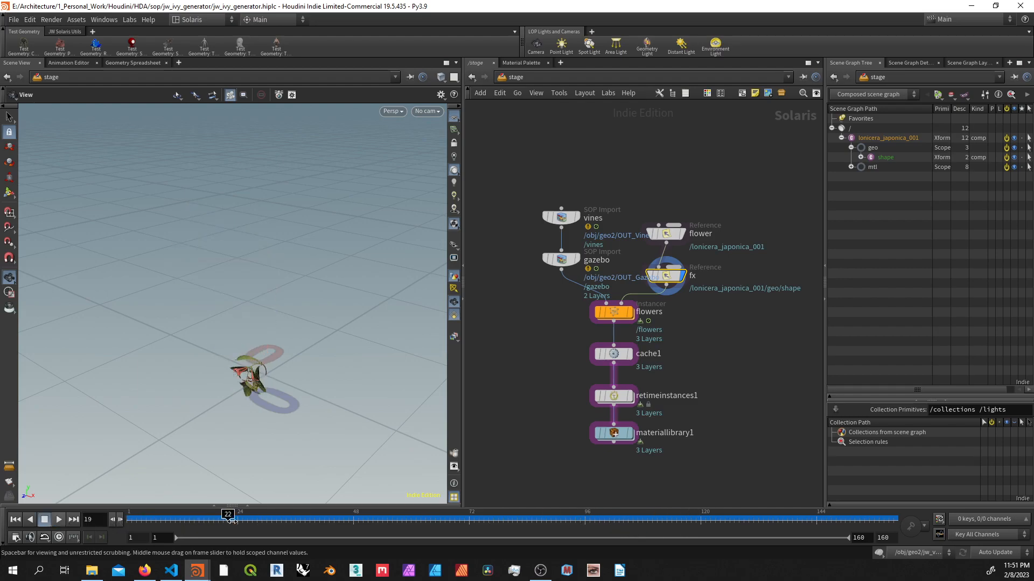
left_click_drag(316, 529, 359, 529)
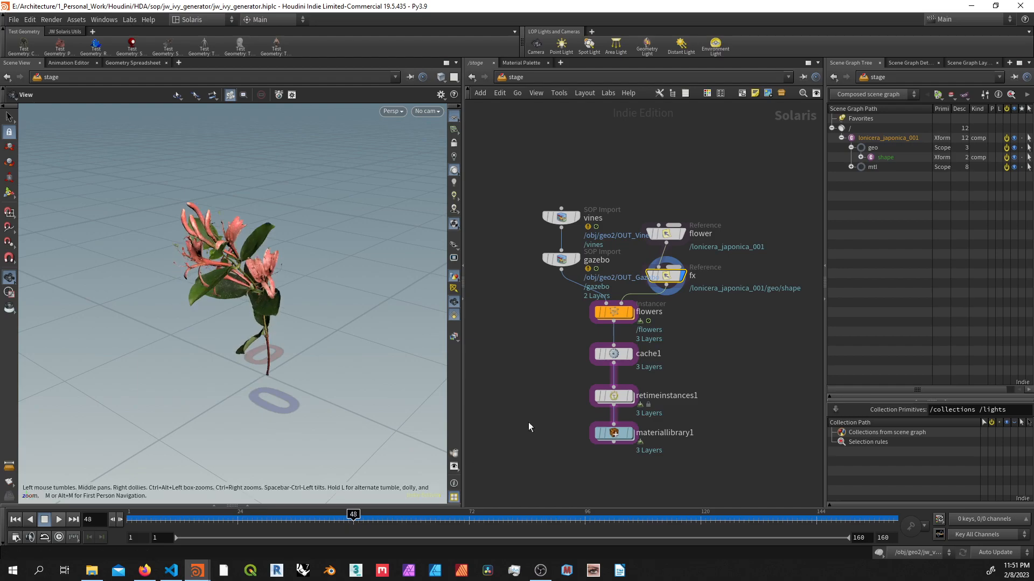
left_click(621, 313)
Step: Dive into the flowers network and display the merged and time-shifted vine curves
double_click(621, 314)
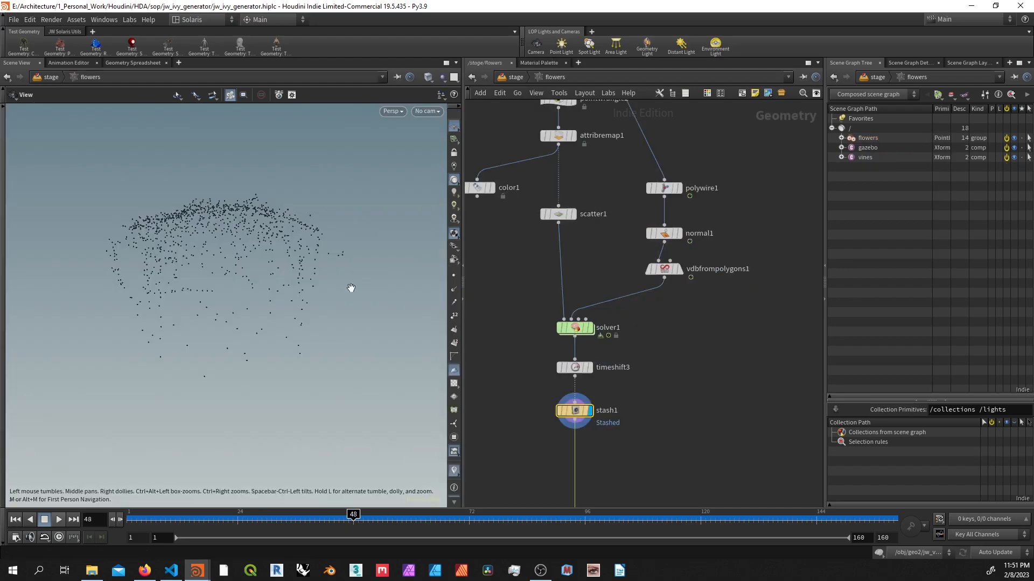
scroll(611, 205, "up", 5)
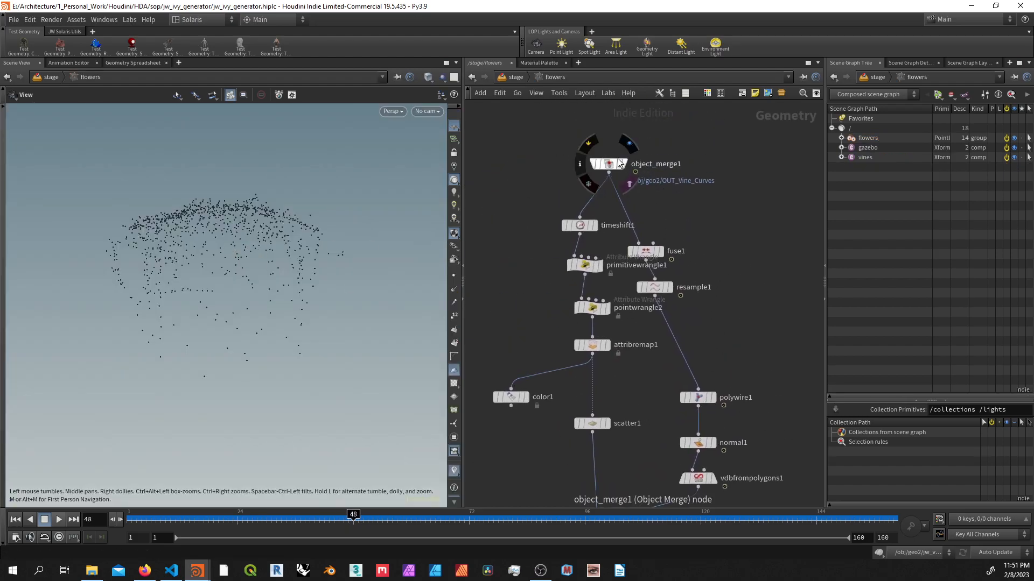
left_click(610, 163)
left_click_drag(346, 299, 261, 307, "alt")
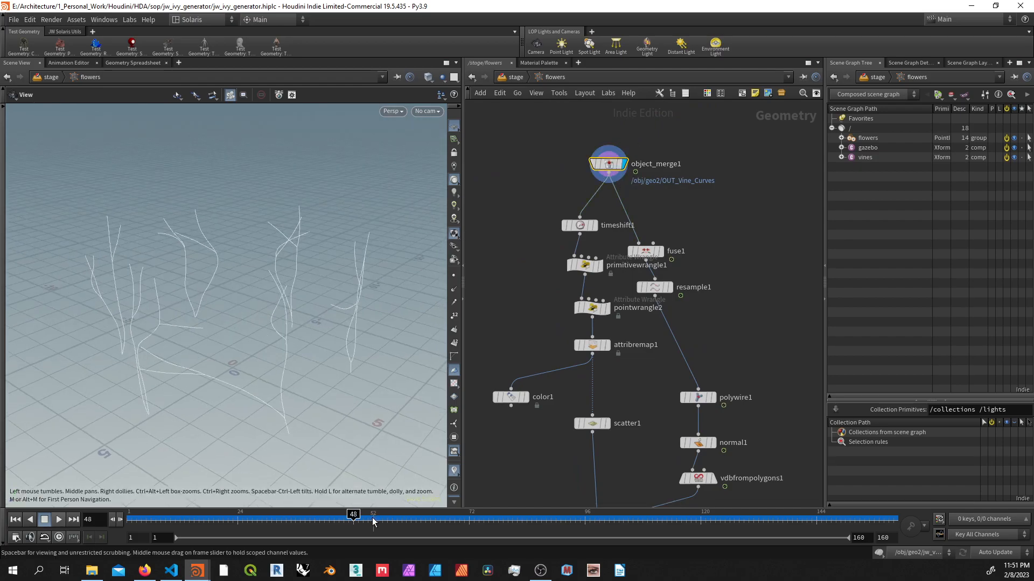
left_click(594, 226)
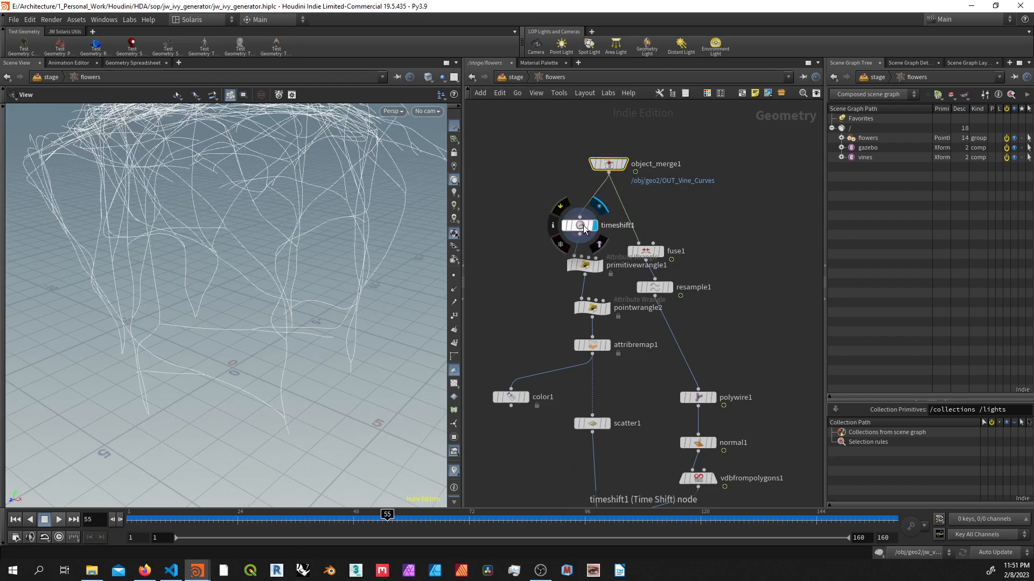
key("p")
key("p")
key("p")
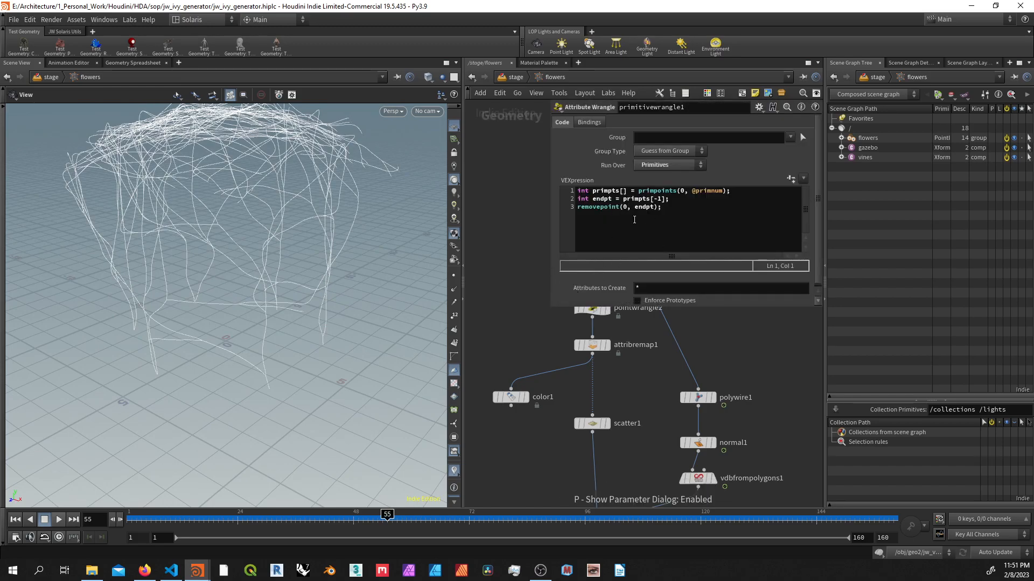
middle_click_drag(552, 313, 525, 352)
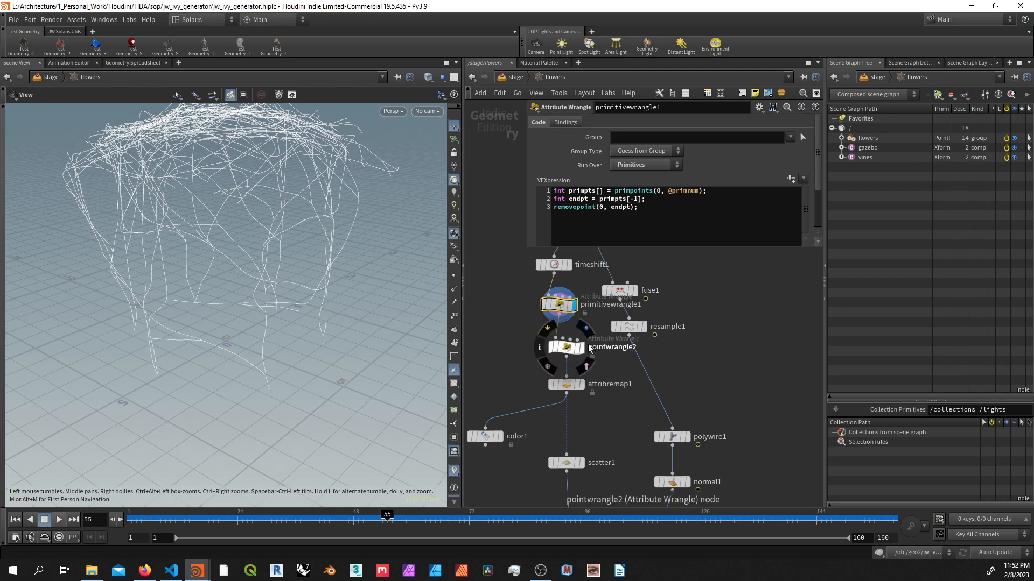
Step: Inspect pointwrangle2's height-based density code, the density remap and the color1 ramp
left_click(565, 348)
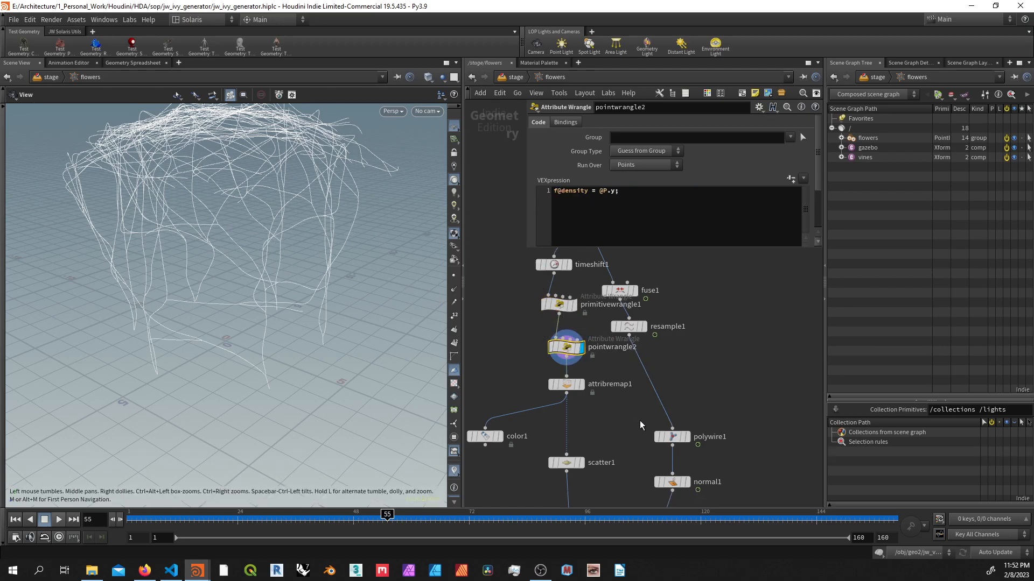
left_click(565, 385)
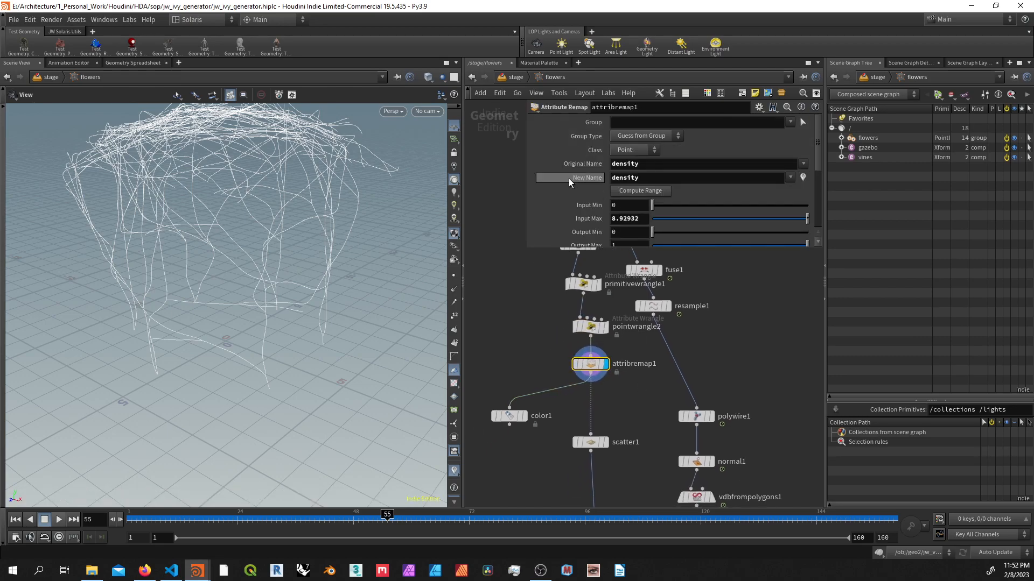
scroll(573, 189, "down", 3)
scroll(581, 198, "down", 3)
left_click(509, 416)
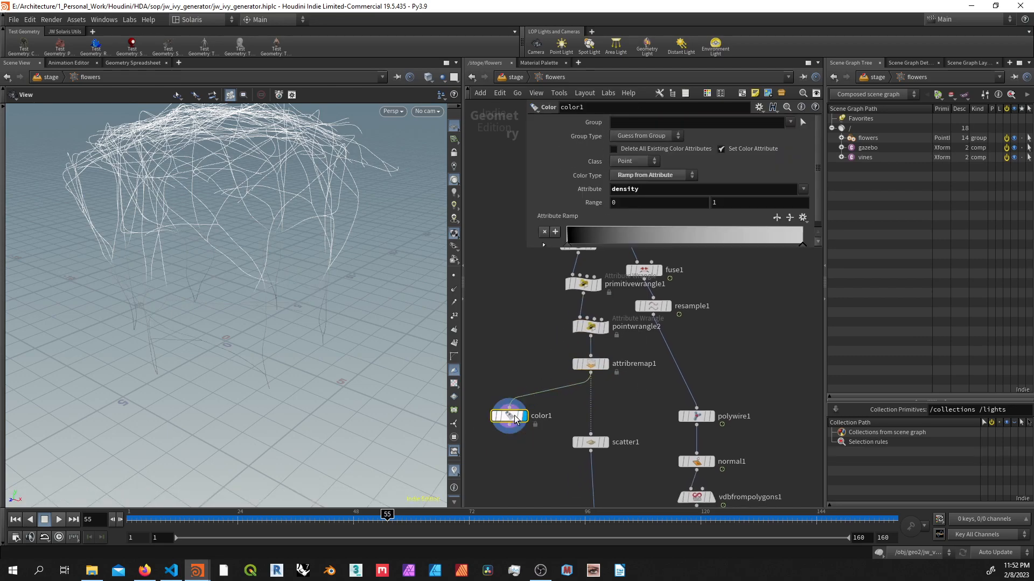
mouse_move(323, 307)
left_mouse_down("alt")
mouse_move(294, 277)
mouse_move(304, 352)
left_mouse_up("alt")
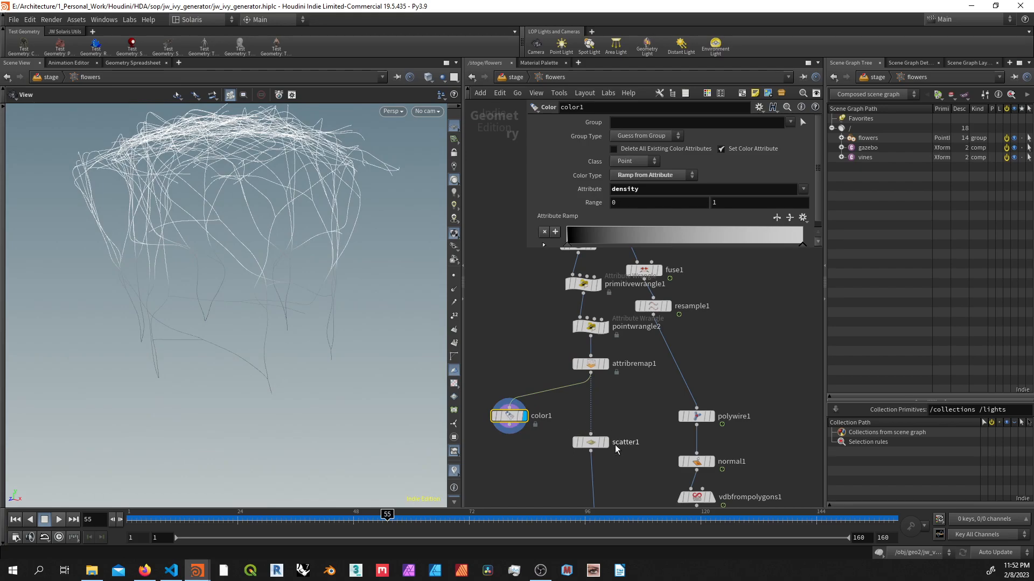
Step: Display scatter1's points and pan to reveal the solver, timeshift, resample and fuse nodes
left_click(604, 442)
left_click_drag(269, 286, 266, 301, "alt")
mouse_move(641, 410)
middle_mouse_down()
mouse_move(572, 359)
mouse_move(584, 386)
middle_mouse_up()
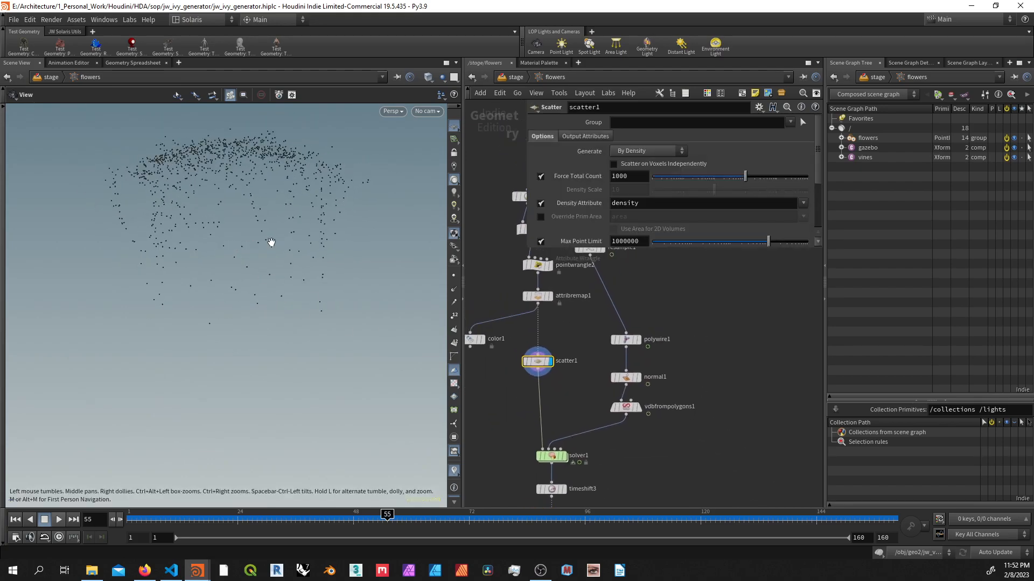
mouse_move(273, 243)
left_mouse_down()
mouse_move(261, 254)
mouse_move(287, 290)
left_mouse_up()
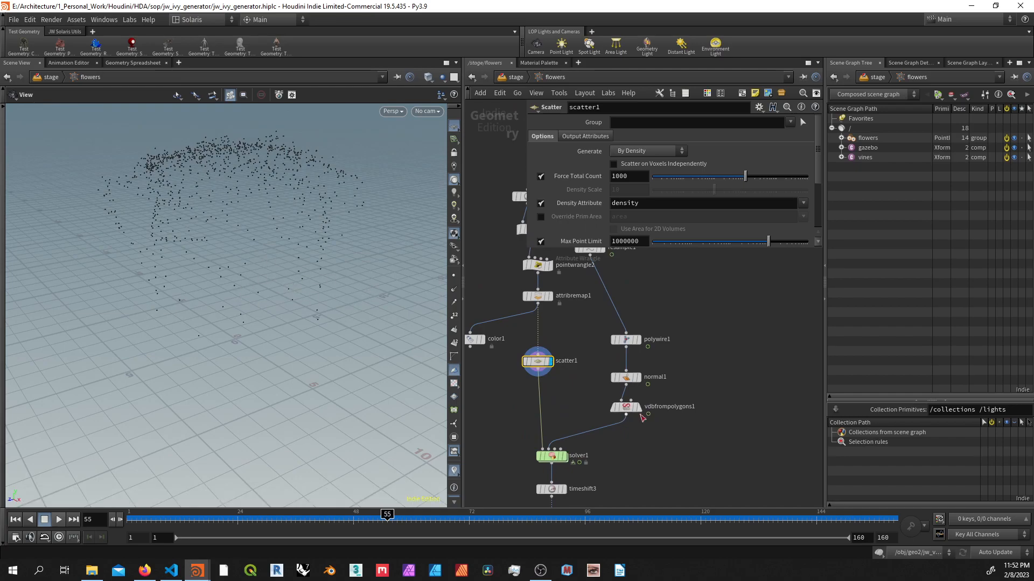
middle_click_drag(689, 329, 690, 396)
Step: Display resample1, polywire1 tubes and the vdbfrompolygons1 voxelized vine mesh, hiding the grid
left_click(607, 322)
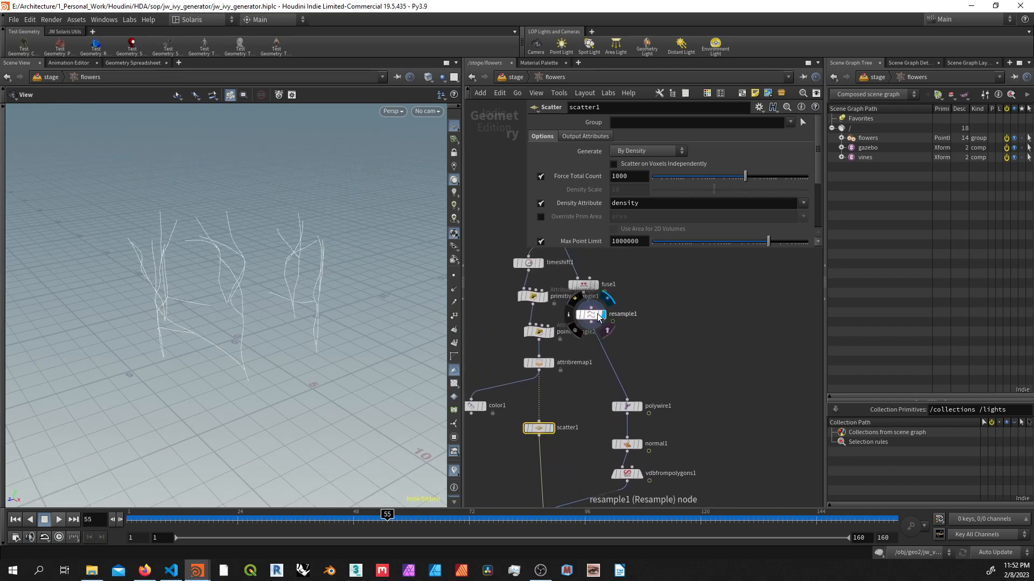
middle_click_drag(604, 356, 604, 333)
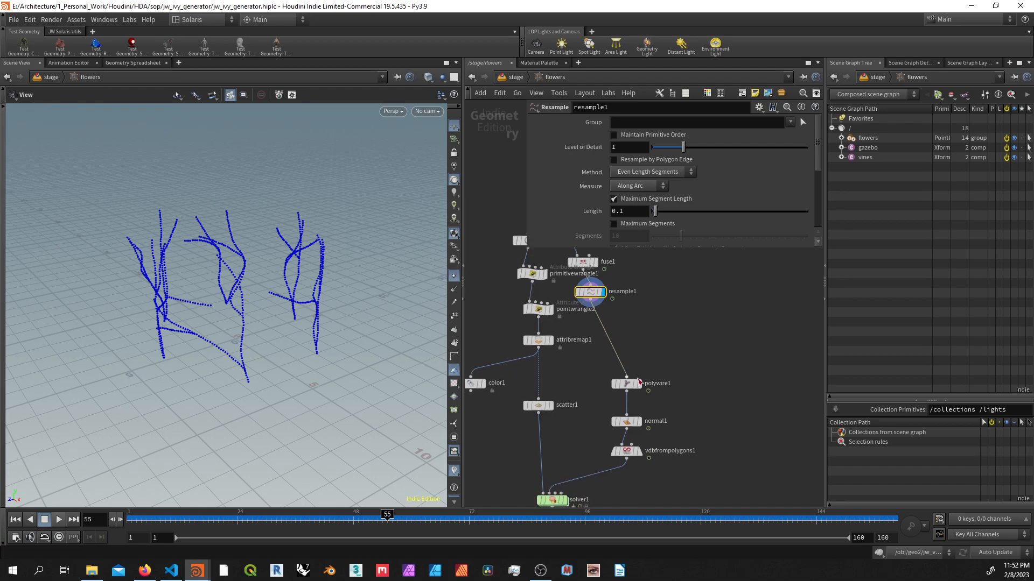
left_click(638, 384)
left_click(638, 450)
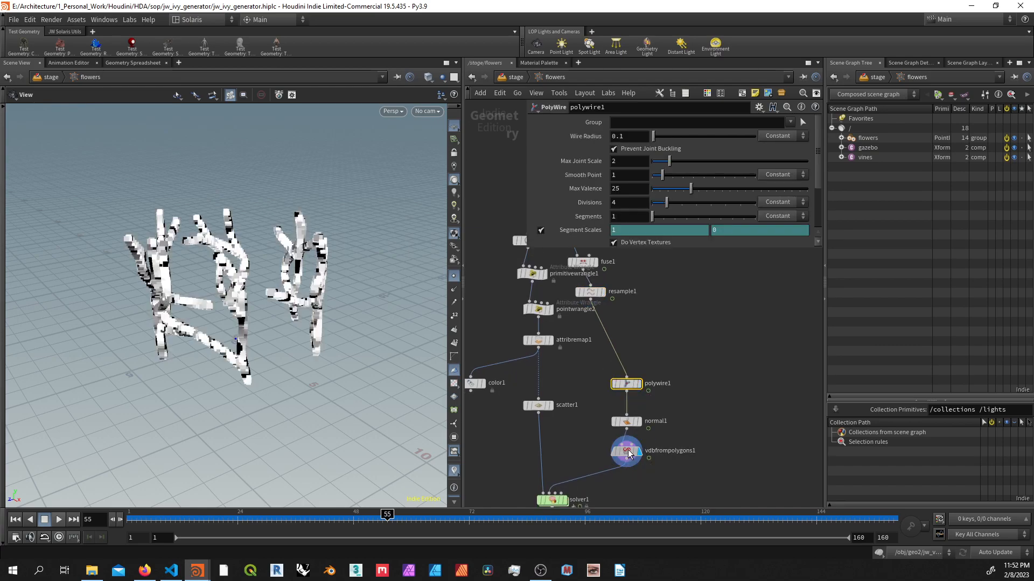
left_click(456, 279)
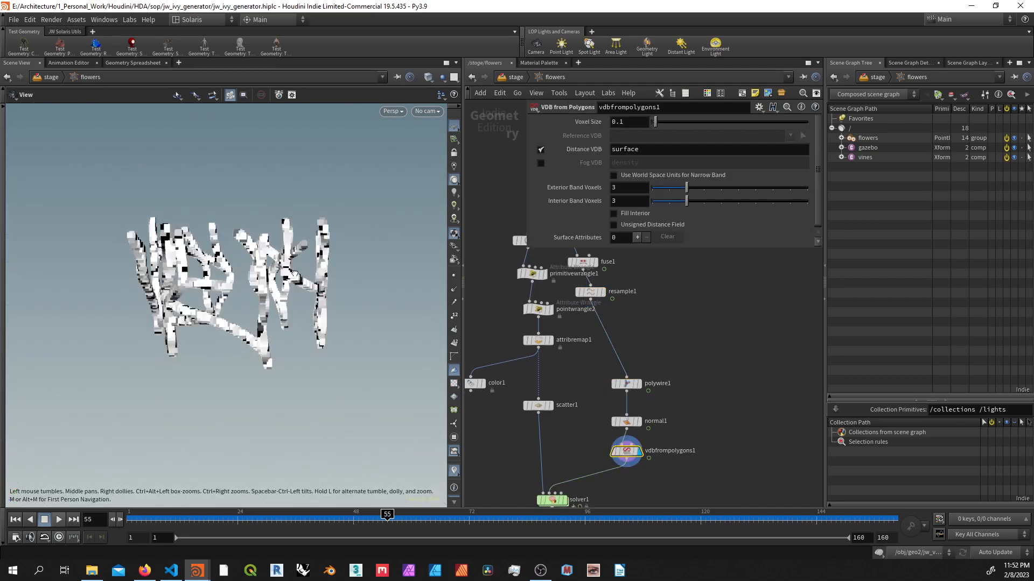
Step: Inspect primitivewrangle1's end-point removal VEX and step inside solver1
middle_click_drag(695, 394, 700, 361)
mouse_move(553, 500)
middle_click_drag(592, 365, 591, 412)
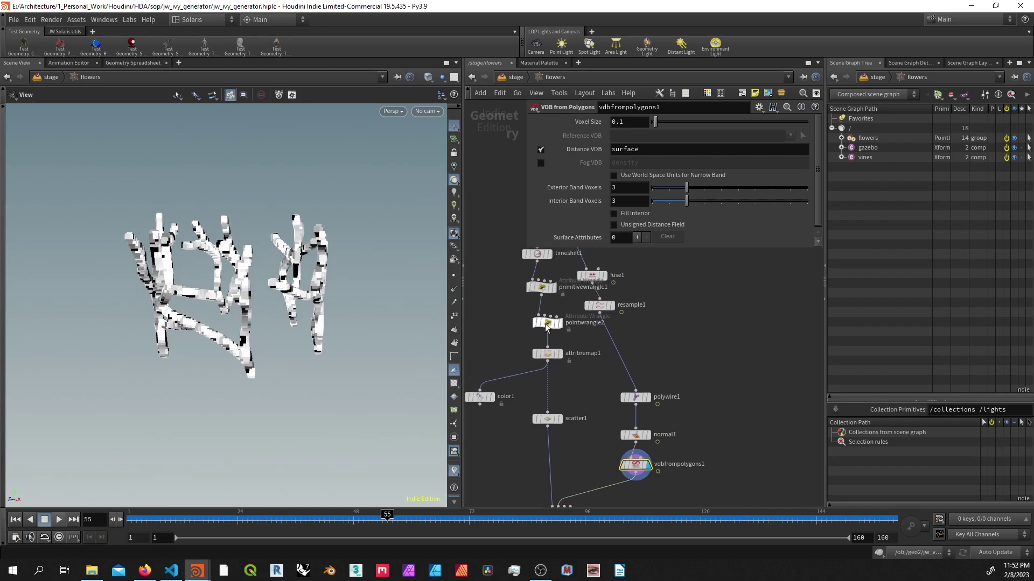
left_click(540, 288)
double_click(557, 419)
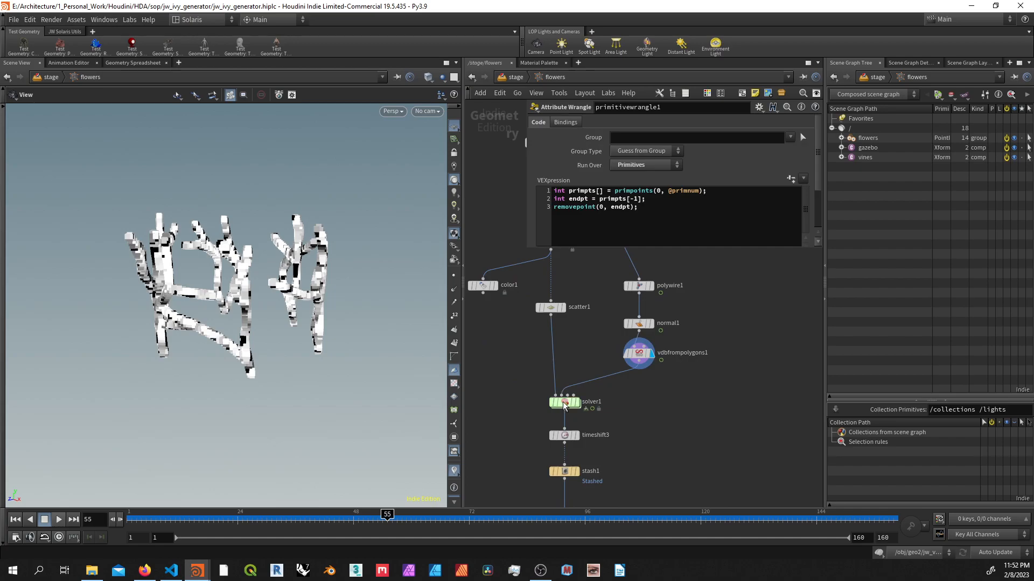
Step: Inside the solver display Input_2 and group1's inside points, scrubbing frames, and inspect attribcreate1's in attribute
middle_click_drag(591, 343, 613, 449)
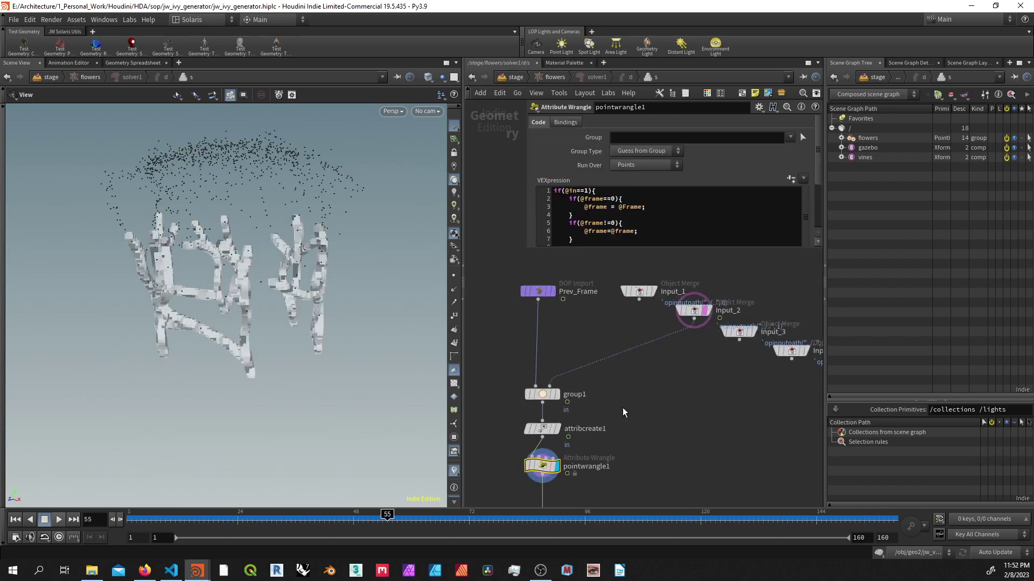
left_click(710, 314)
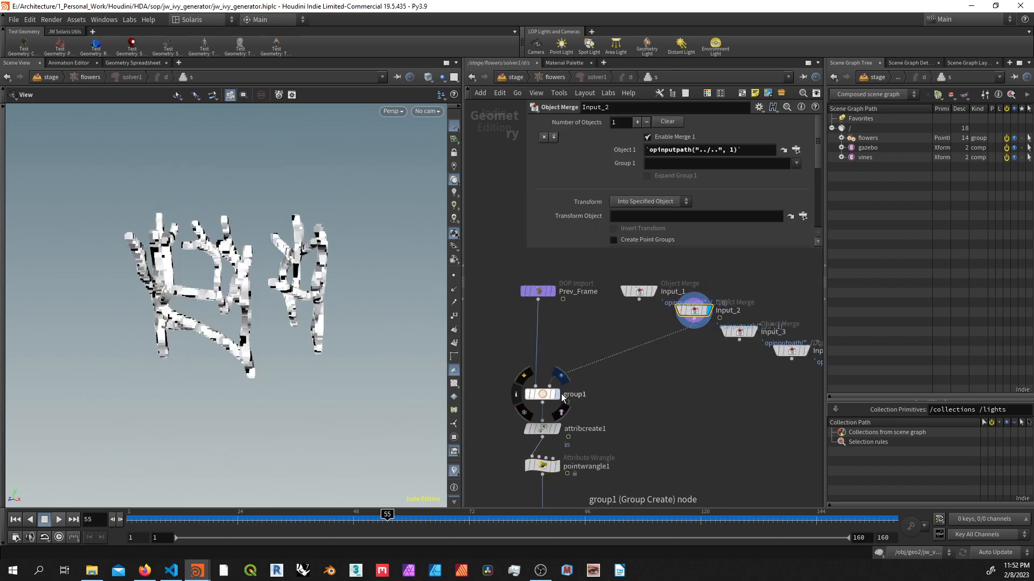
left_click(555, 394)
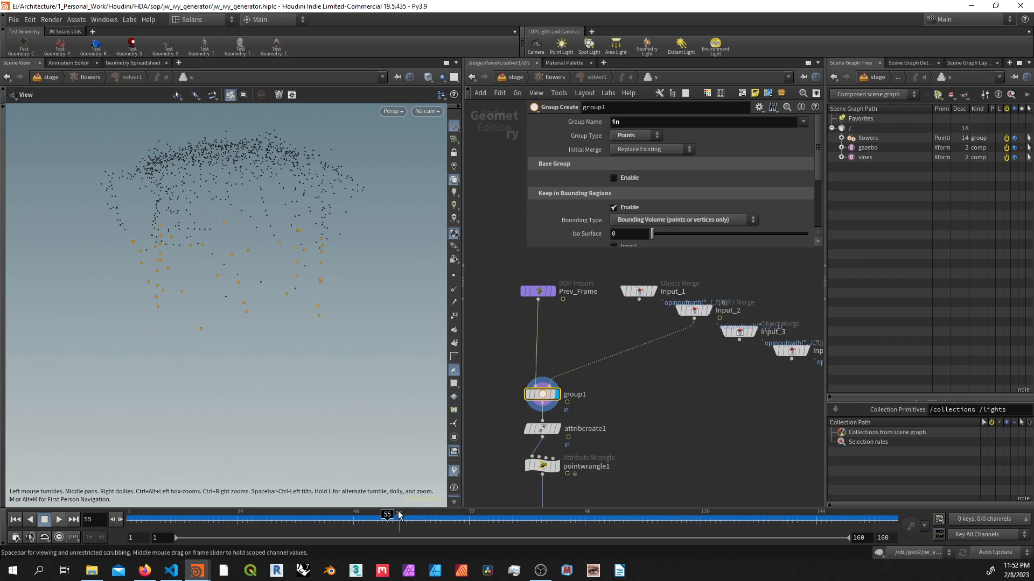
mouse_move(386, 517)
left_mouse_down()
mouse_move(170, 522)
mouse_move(376, 518)
left_mouse_up()
middle_click_drag(601, 442, 624, 384)
left_click(566, 370)
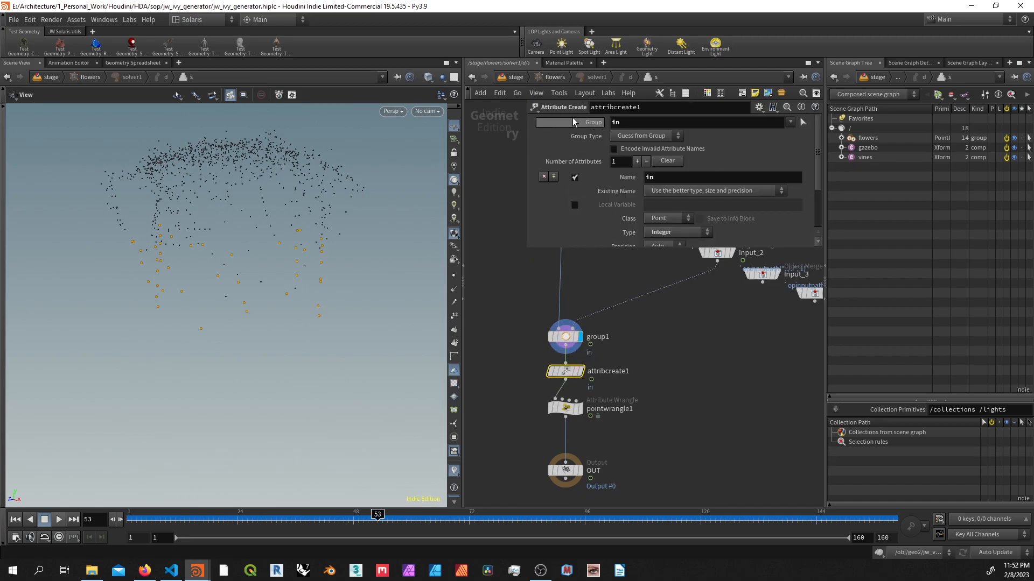
scroll(621, 212, "down", 2)
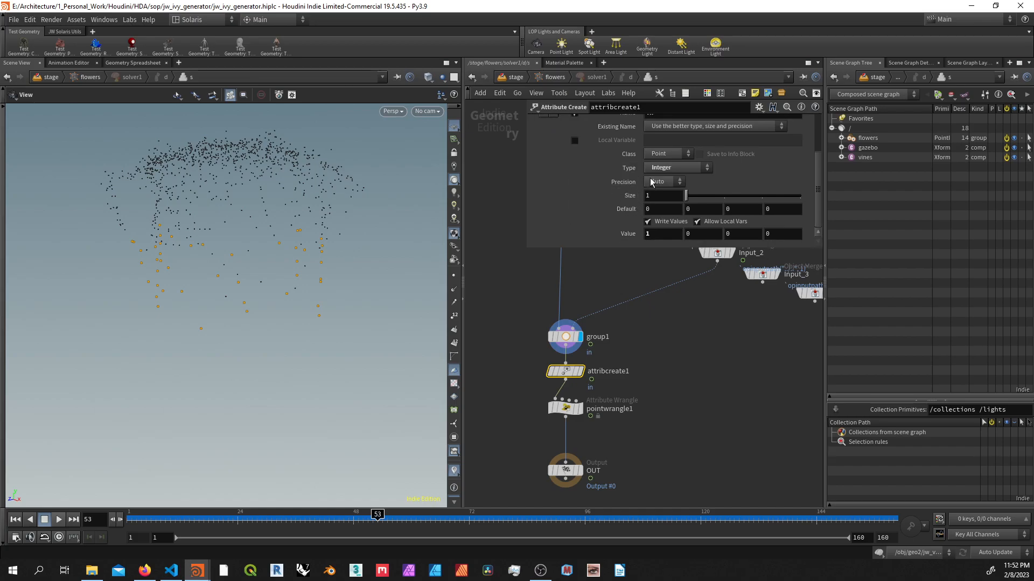
scroll(588, 194, "up", 1)
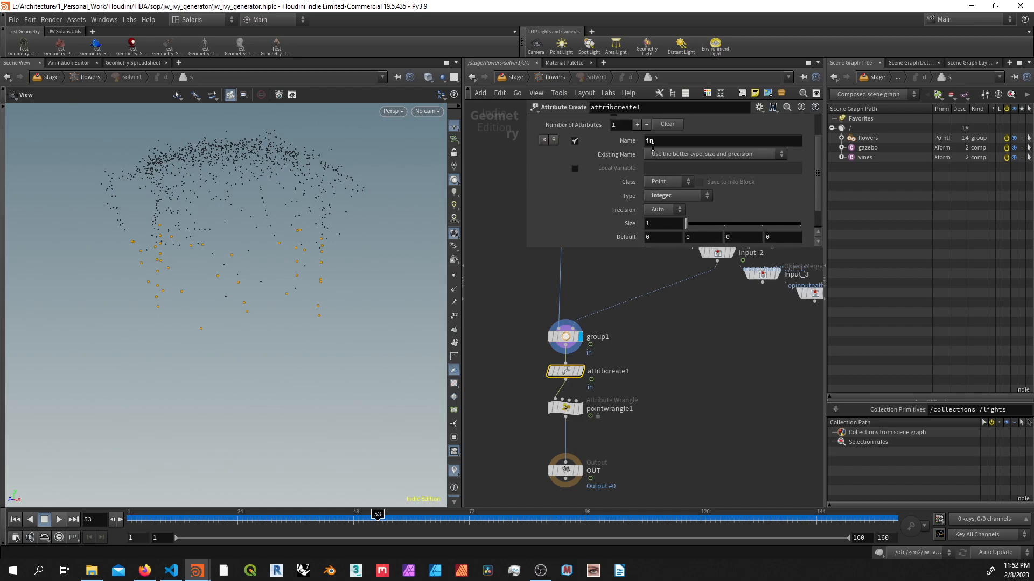
scroll(635, 181, "down", 1)
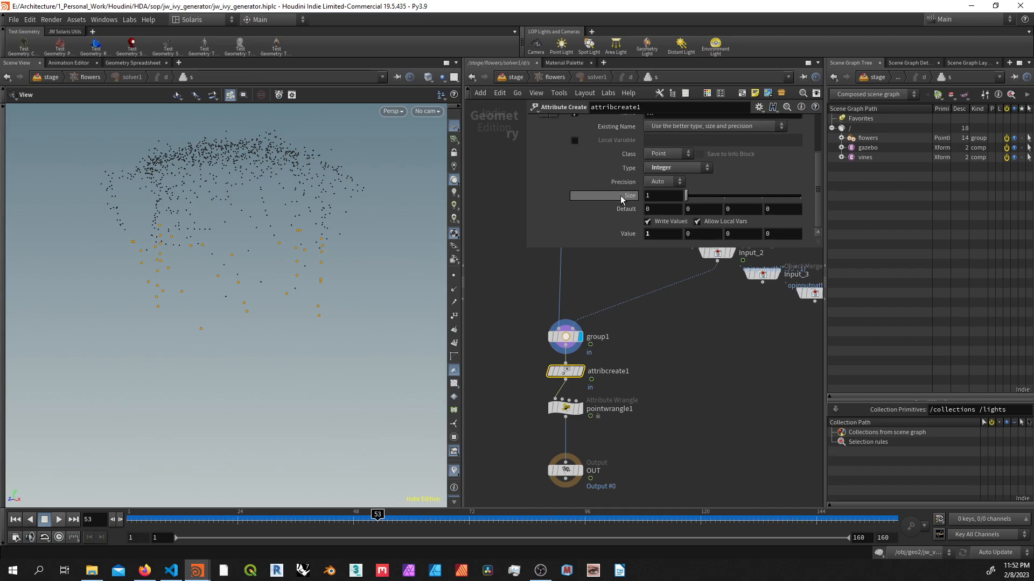
Step: Review pointwrangle1's birth-frame recording VEX and group1's settings, hopping up and back in
left_click(563, 410)
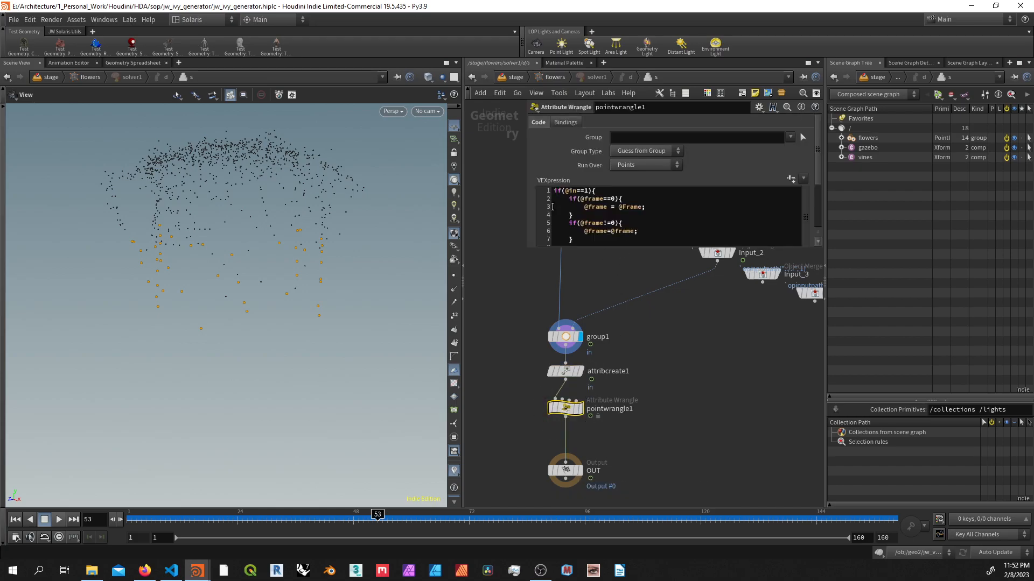
scroll(574, 191, "down", 1)
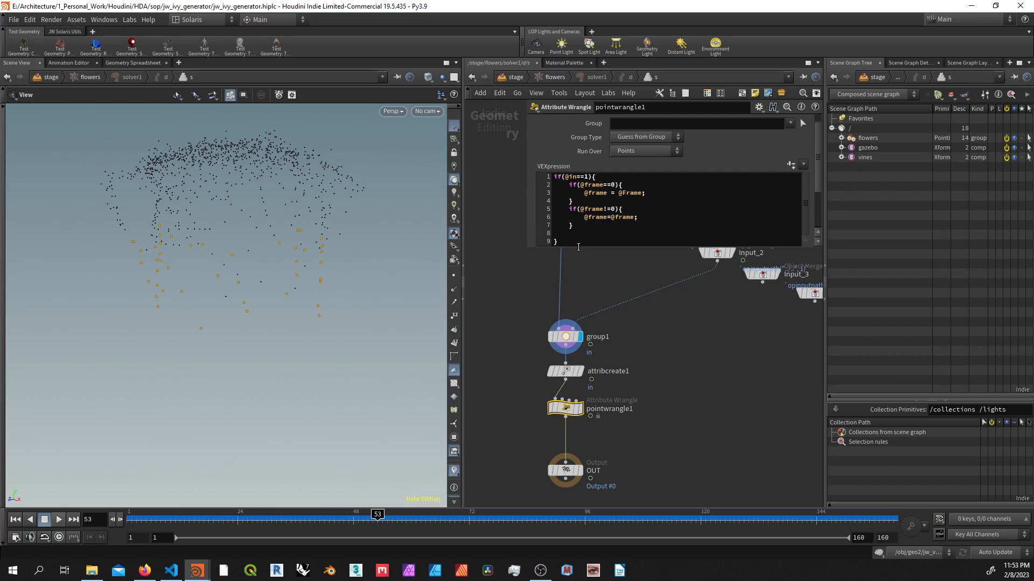
left_click_drag(576, 248, 575, 266)
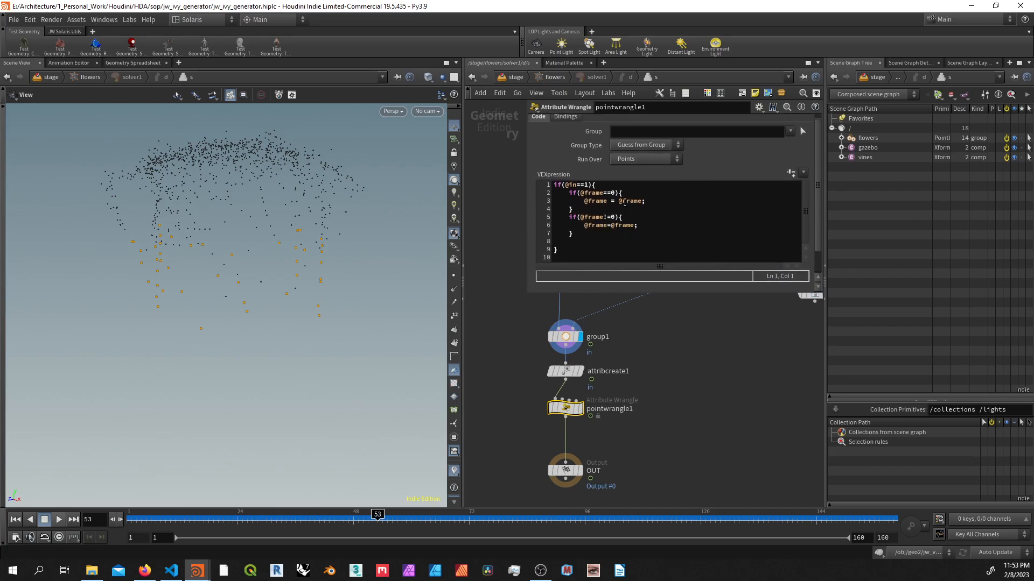
left_click(625, 202)
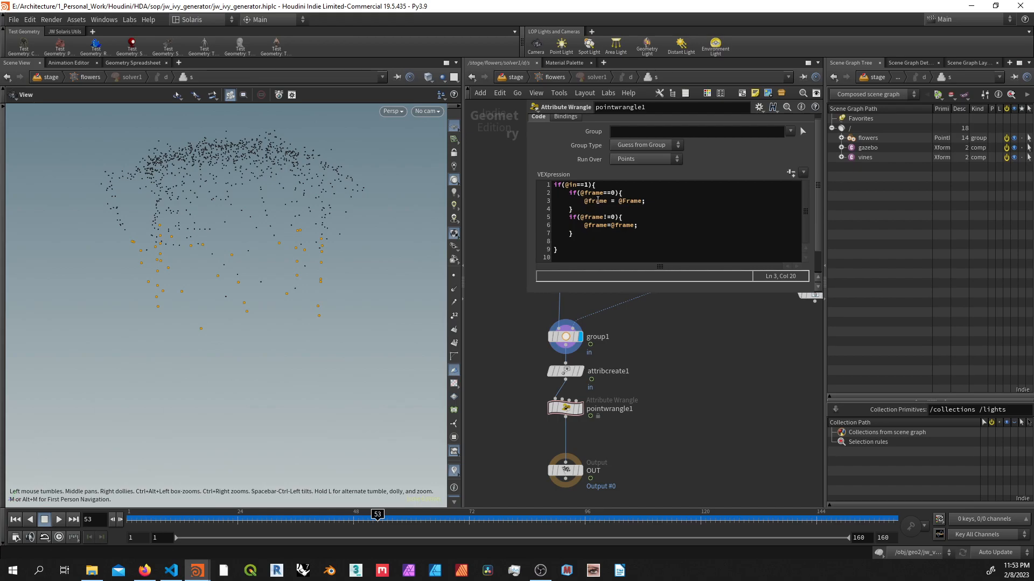
middle_click_drag(664, 345, 664, 414)
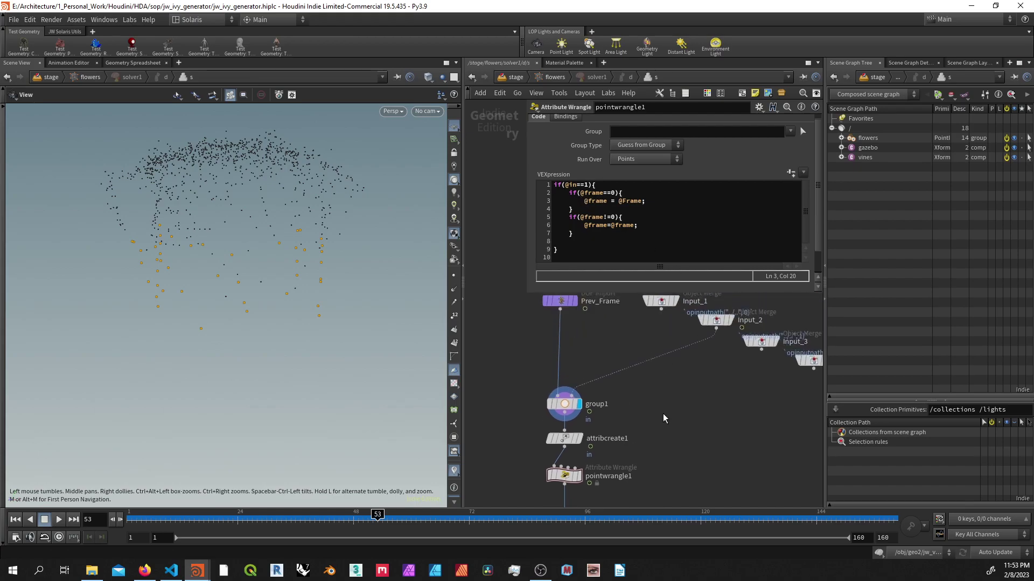
left_click(579, 405)
key("u")
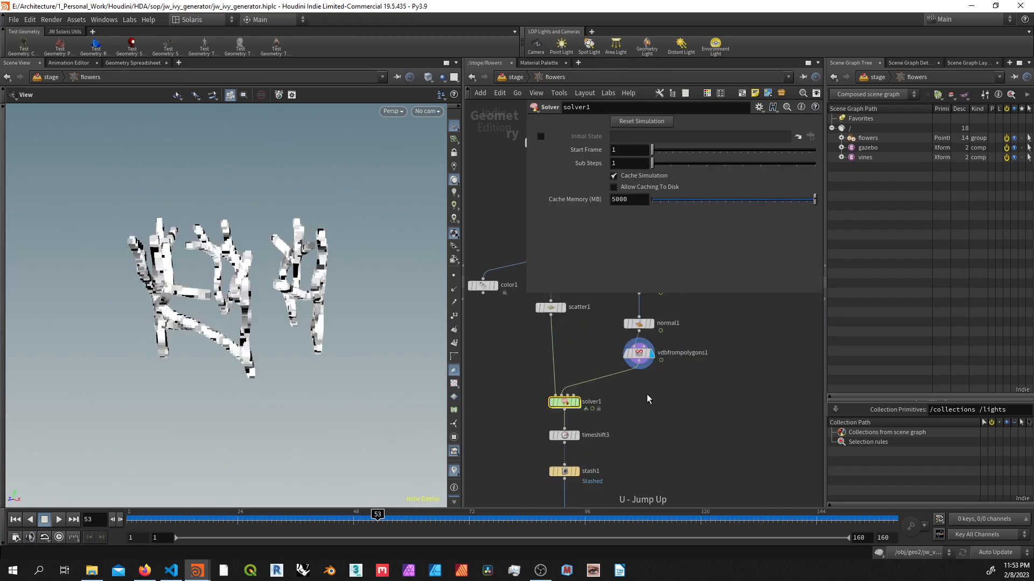
mouse_move(571, 366)
middle_mouse_down()
mouse_move(571, 417)
mouse_move(573, 364)
middle_mouse_up()
double_click(573, 402)
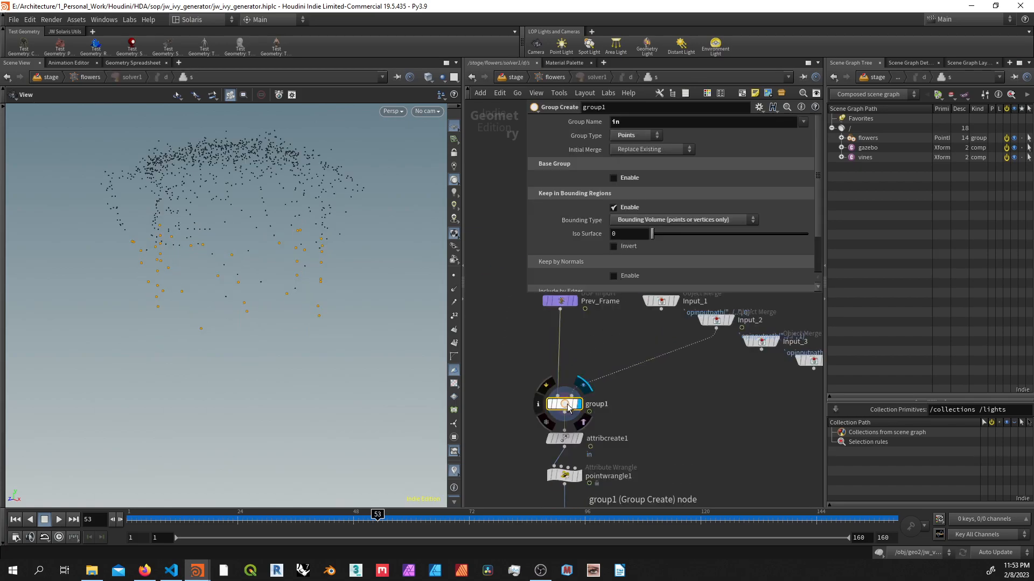
Step: Compare the displayed results of group1, attribcreate1 and the birth-frame wrangle
left_click(586, 476)
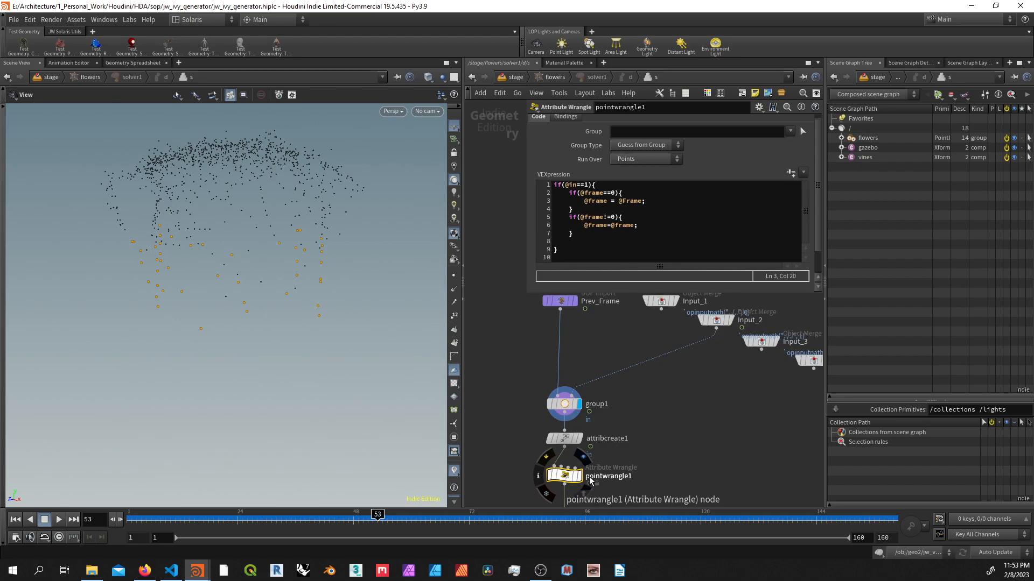
left_click(583, 457)
mouse_move(565, 438)
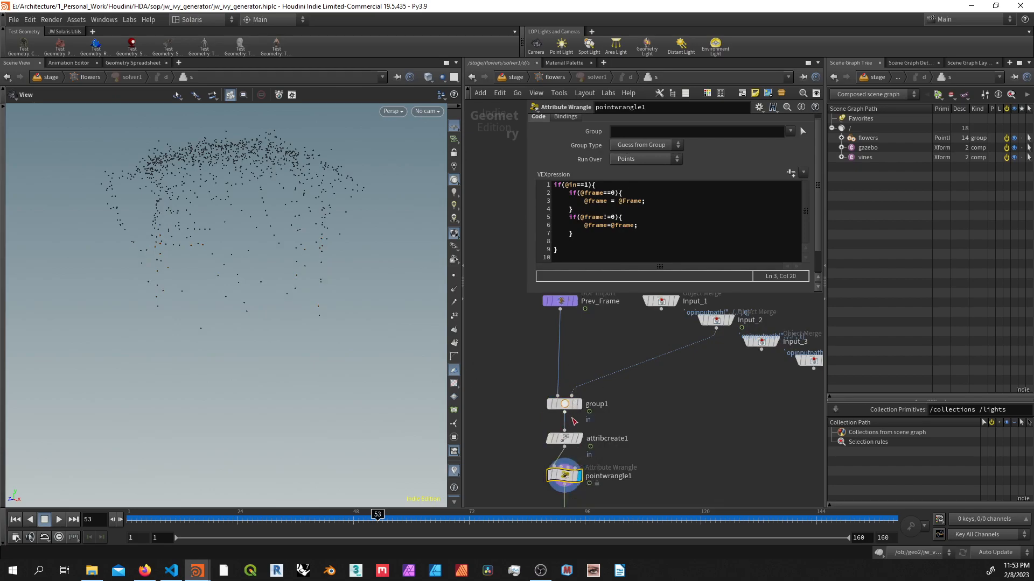
left_click(564, 403)
left_click(568, 439)
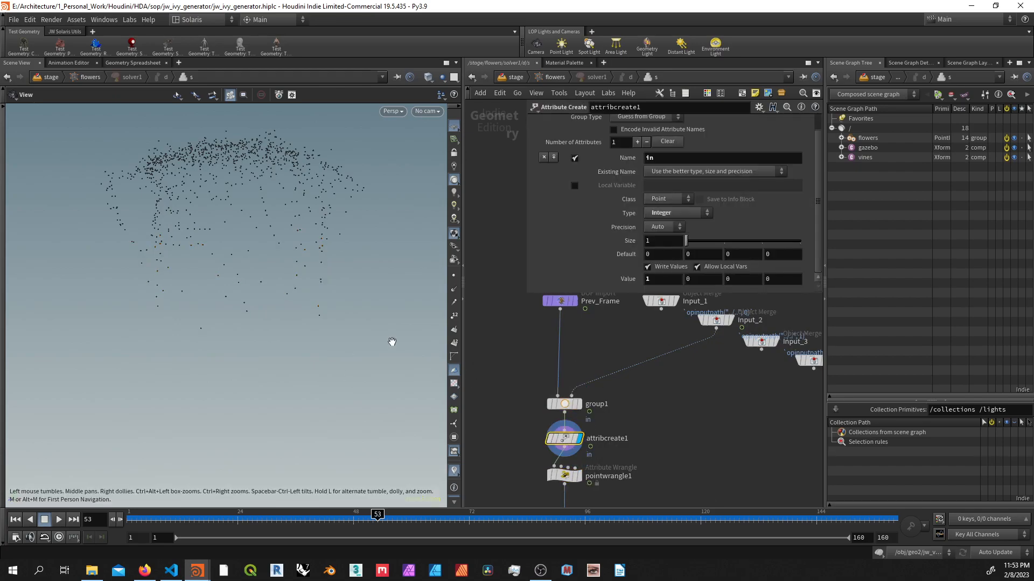
left_click(565, 475)
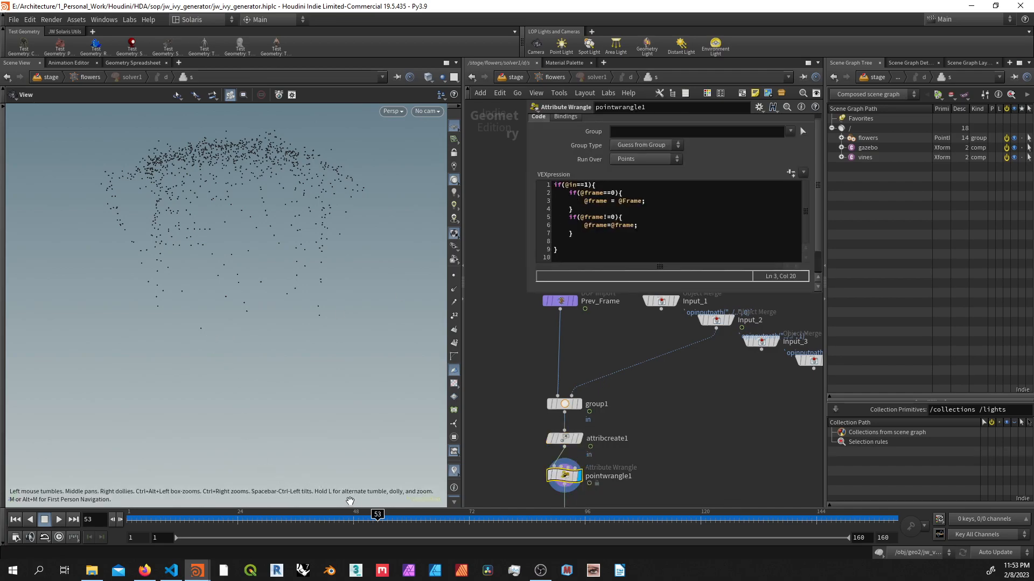
left_click(582, 404)
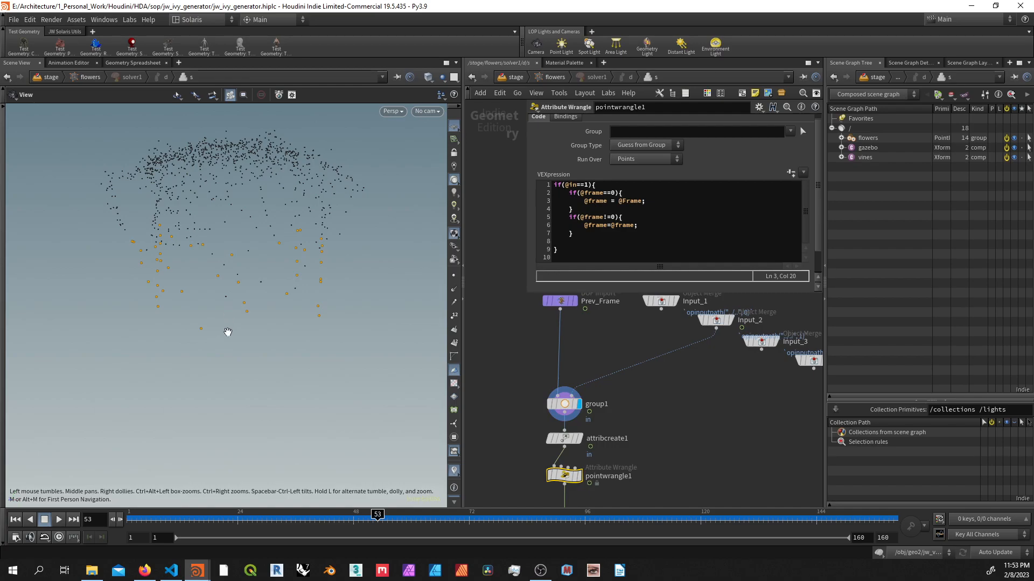
left_click(578, 475)
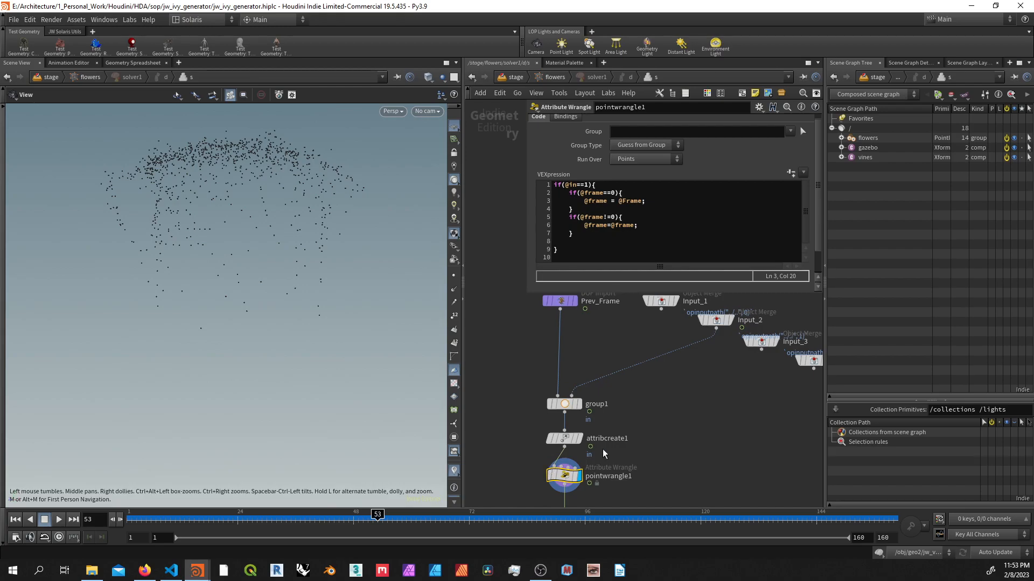
Step: Back in the flowers network, watch solver1's point attributes update in the spreadsheet during playback, then stop
middle_click_drag(683, 415, 693, 378)
key("u")
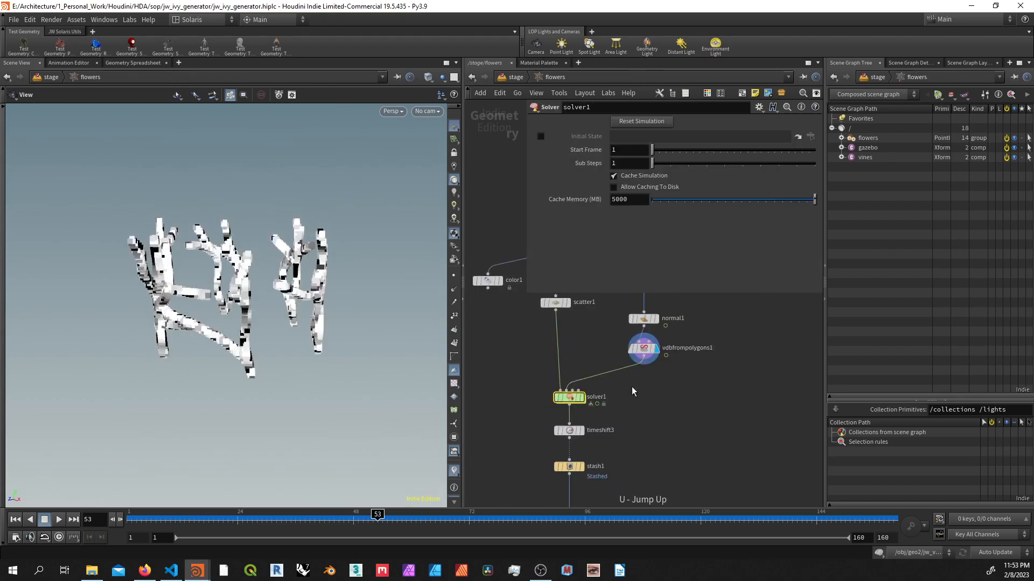
left_click(579, 397)
left_click(133, 63)
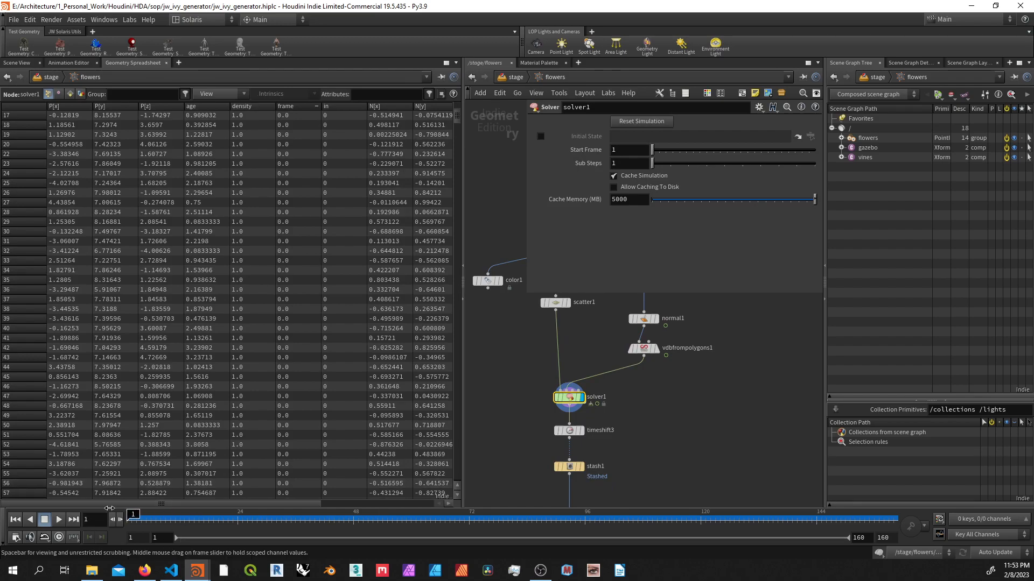
left_click(61, 519)
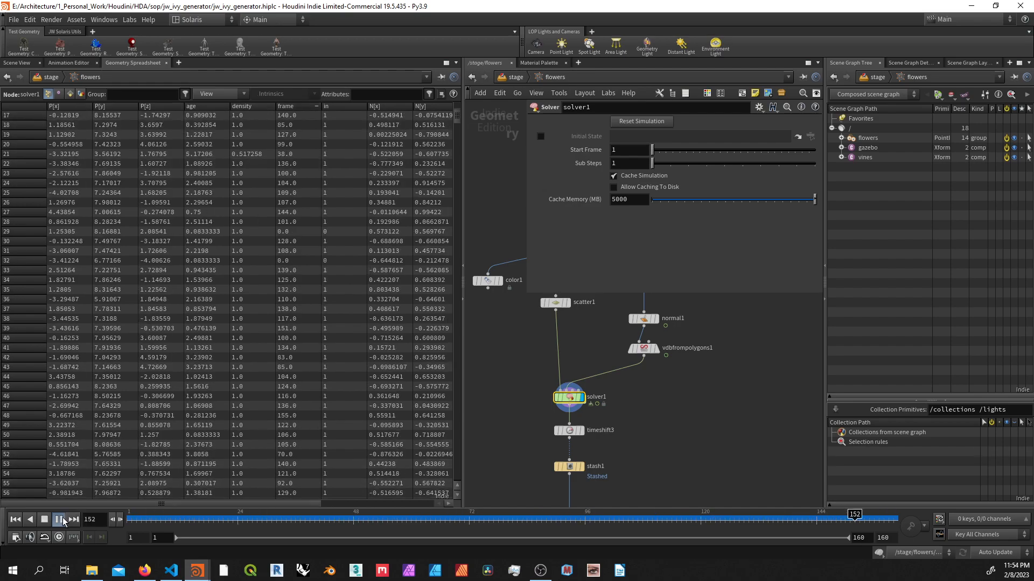
key("Up")
Step: Return to the Scene View, inspect timeshift3 and stash1, and go up to /stage
left_click(18, 62)
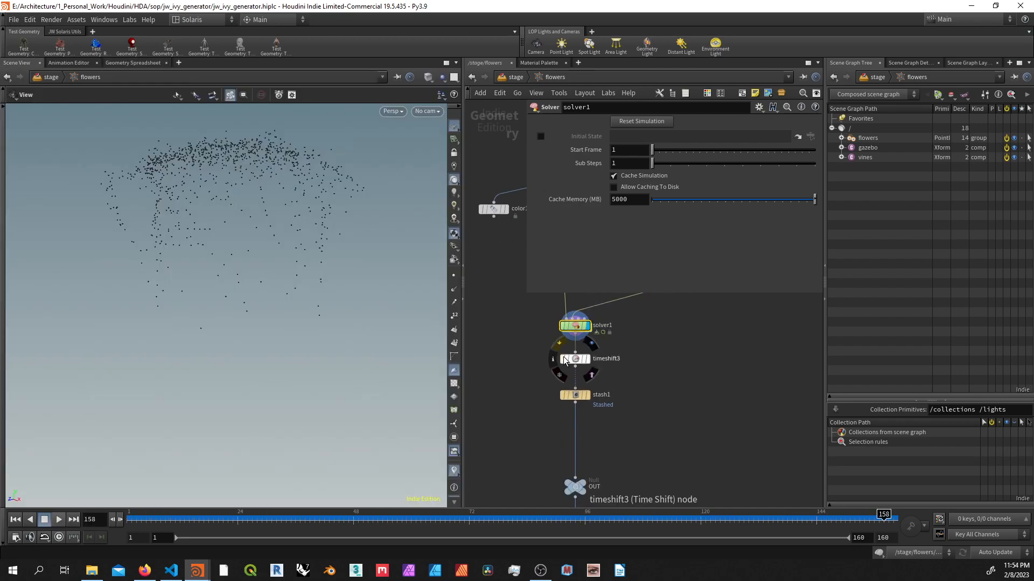
left_click(575, 358)
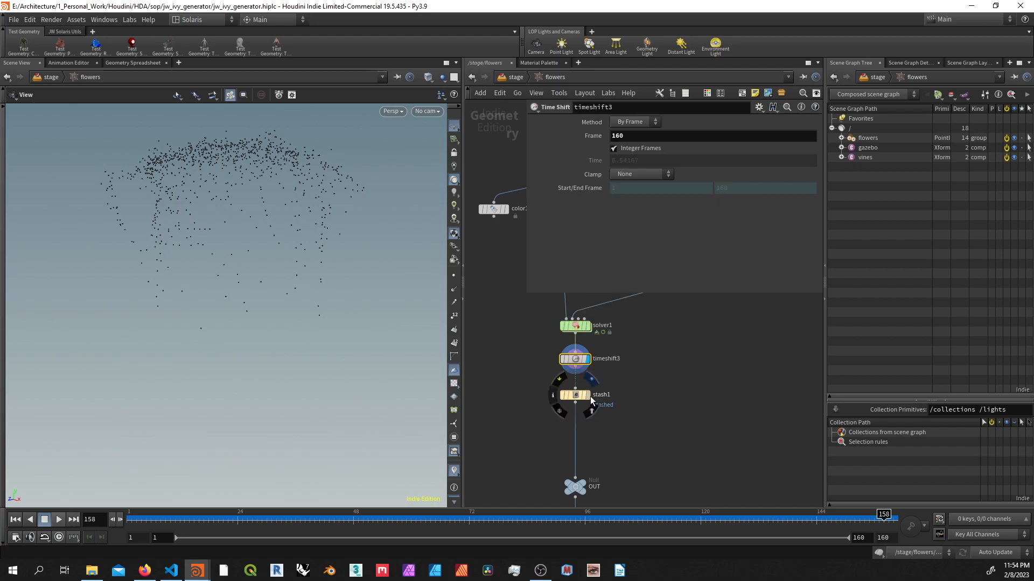
left_click(575, 395)
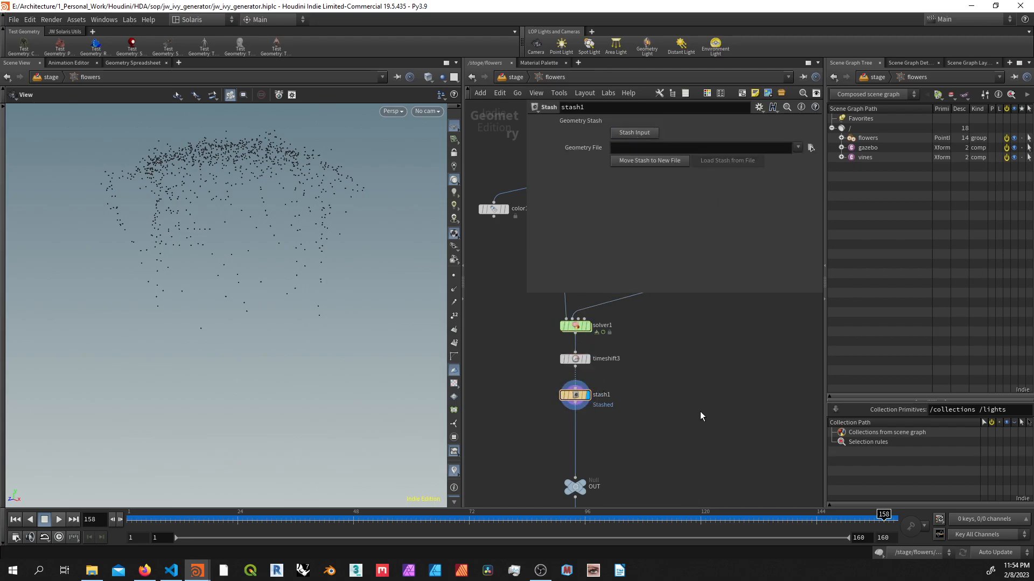
key("u")
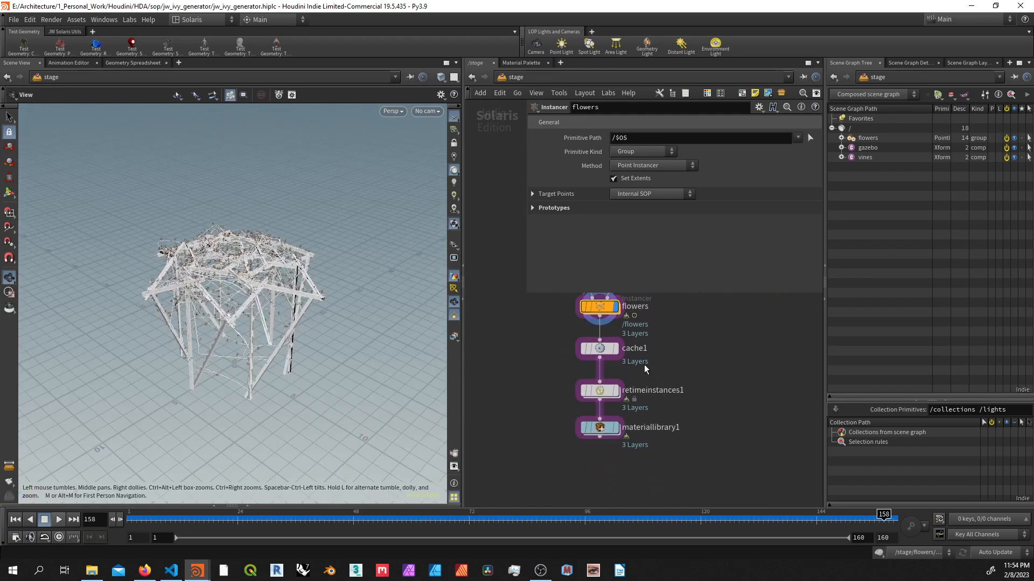
mouse_move(598, 348)
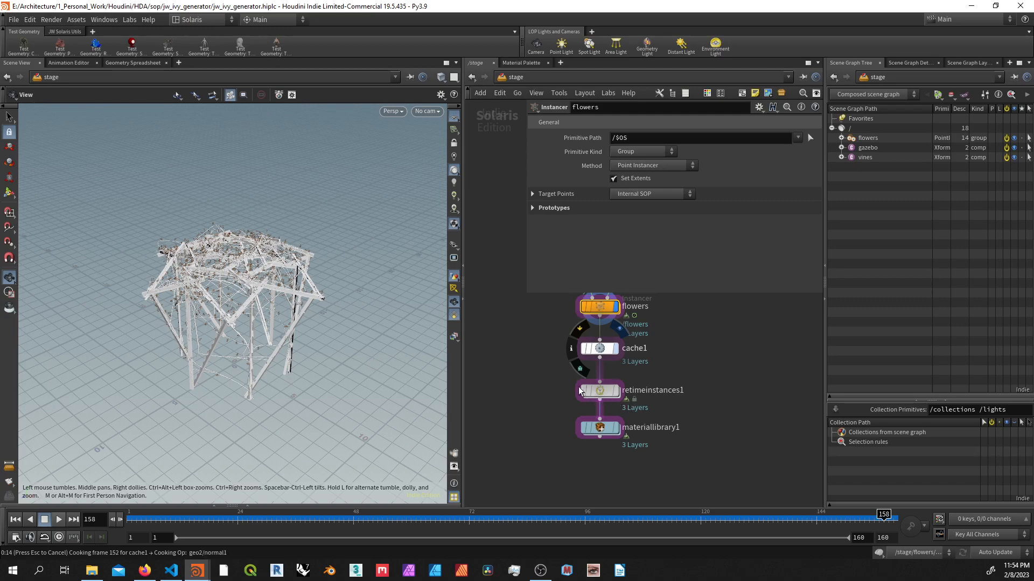
Step: Review retimeinstances1's retiming options and place a second Retime Instances node beside it
left_click(617, 393)
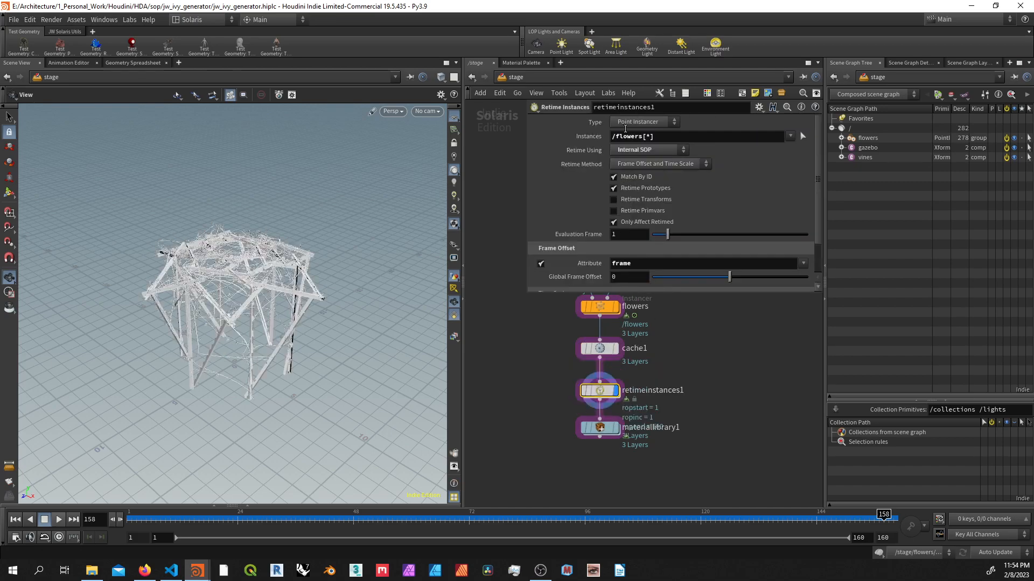
left_click(628, 151)
key("Tab")
type("re")
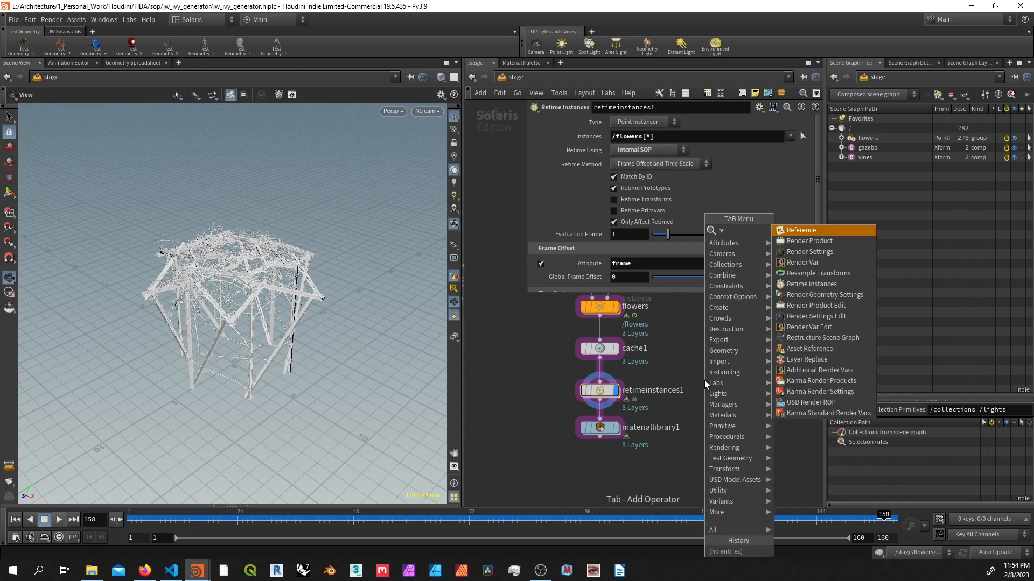
type("t")
key("Down")
key("Return")
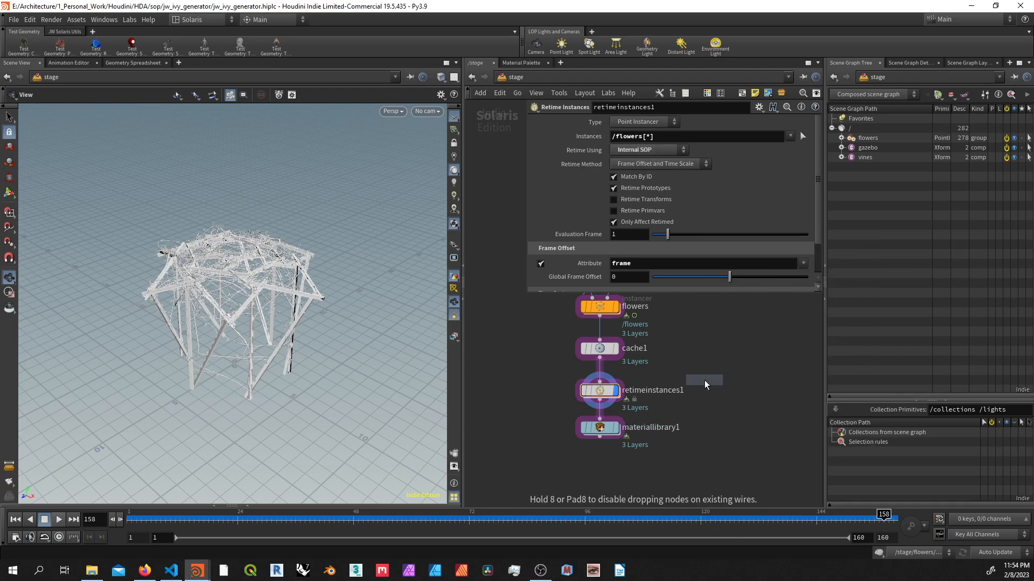
left_click(704, 380)
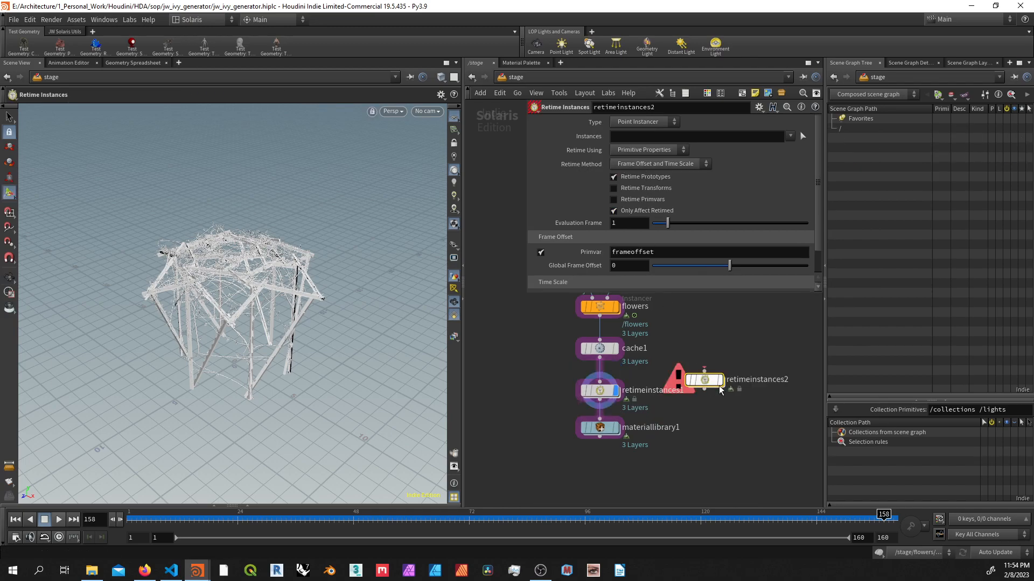
Step: Set retimeinstances2 to retime using the Internal SOP with frame as the Frame Offset Attribute
left_click(653, 150)
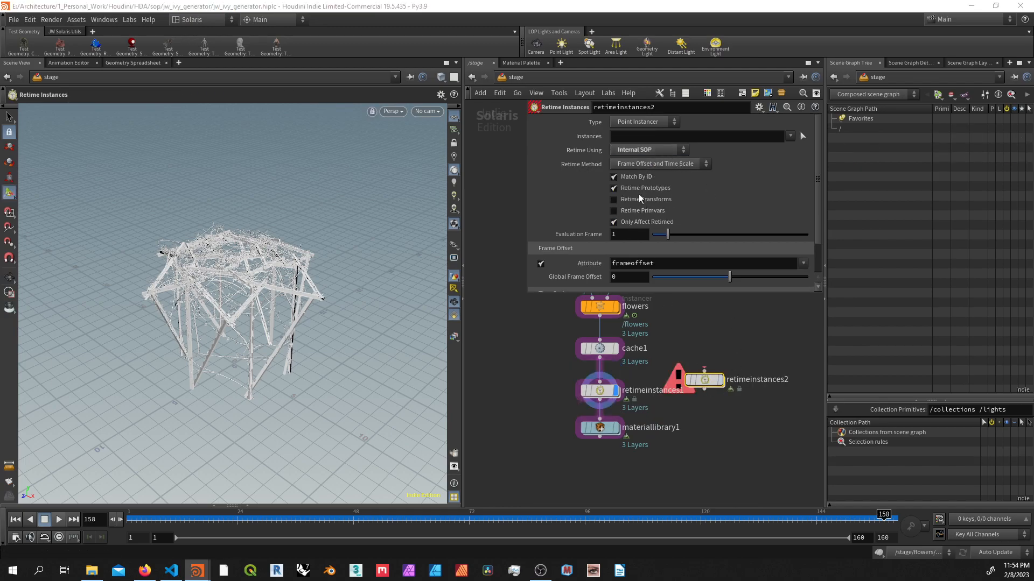
scroll(632, 248, "down", 1)
double_click(612, 236)
type("frame")
key("Return")
middle_click_drag(523, 302, 518, 362)
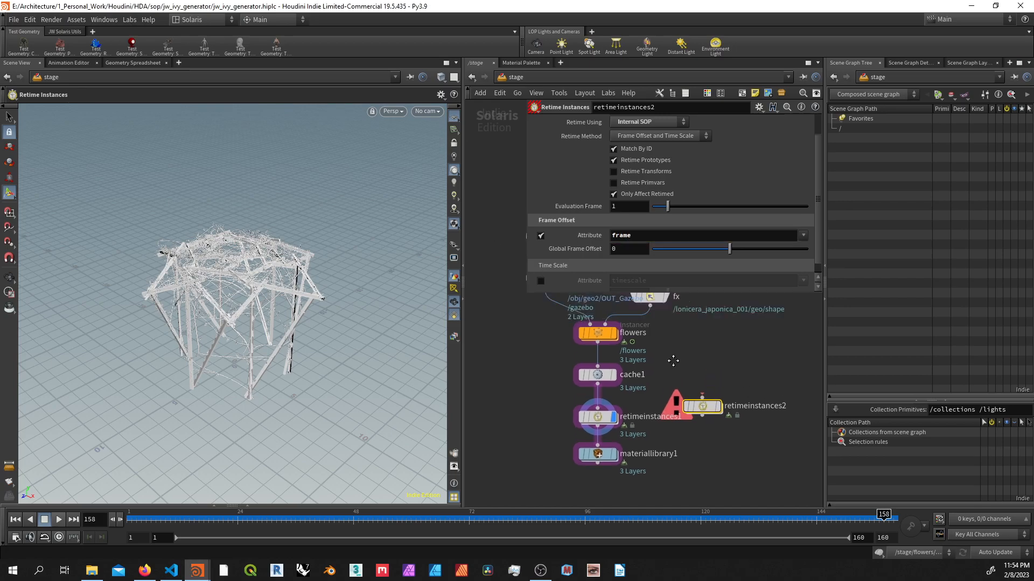
double_click(593, 450)
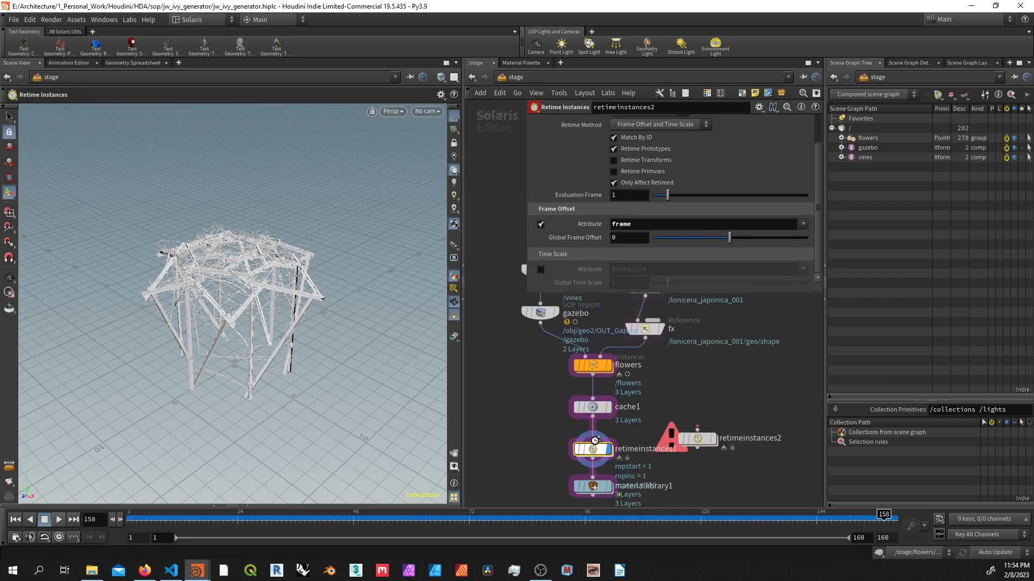
Step: Inspect object_merge1 inside retimeinstances1's modify network and nudge it into place
middle_click_drag(653, 336, 640, 380)
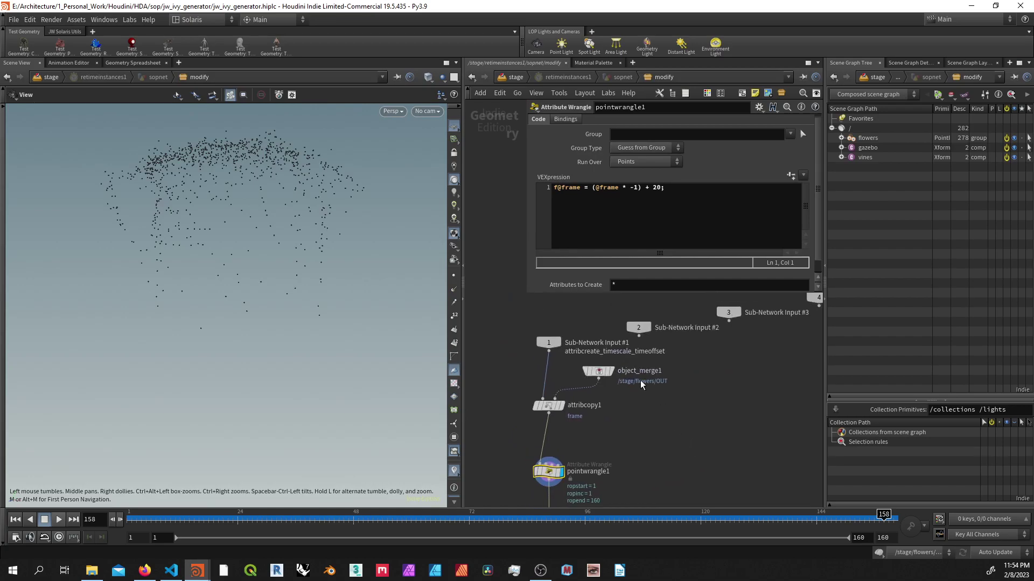
left_click(607, 371)
left_click_drag(606, 373, 623, 367)
key("u")
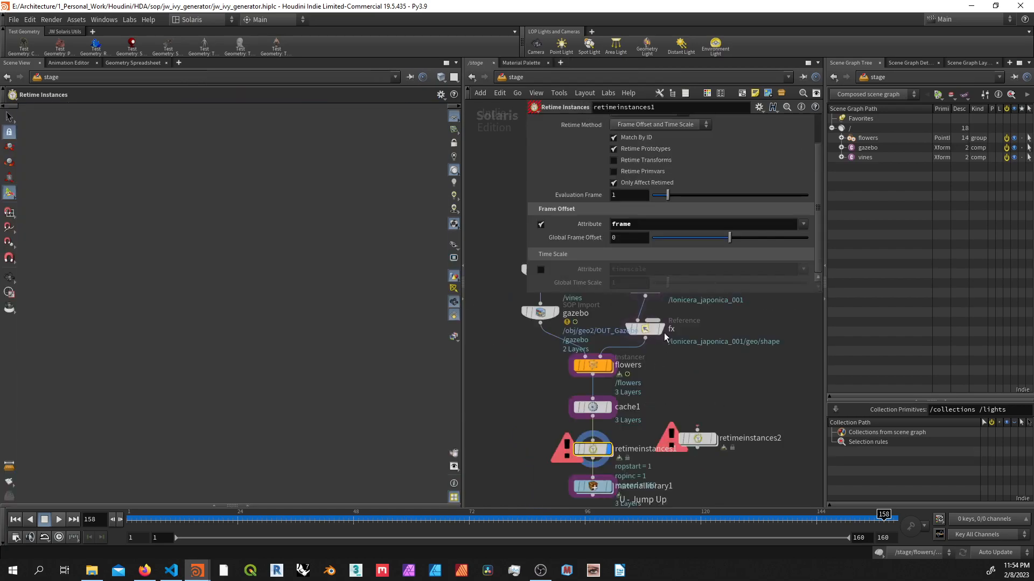
key("i")
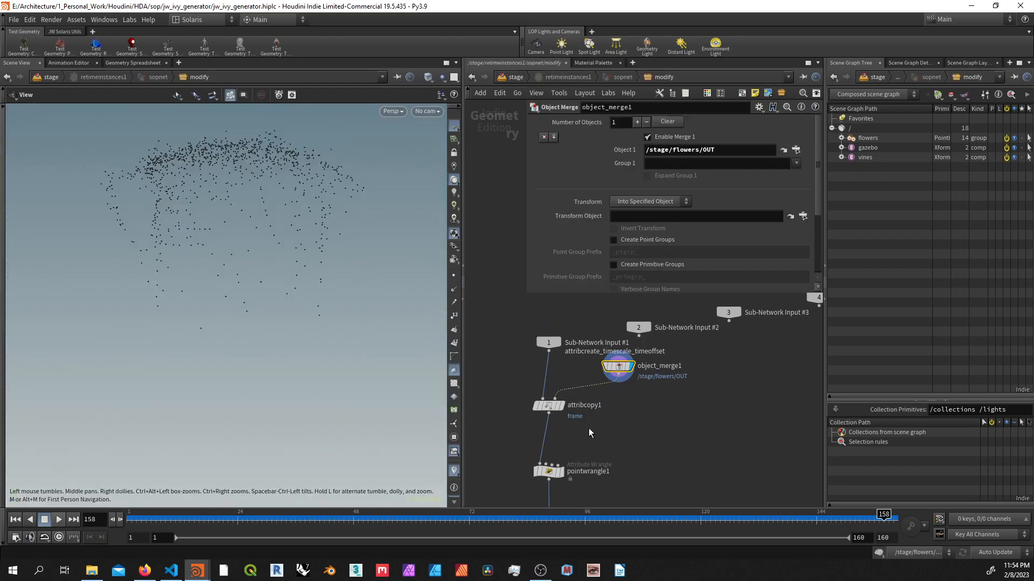
left_click(550, 405)
left_click_drag(549, 409, 560, 416)
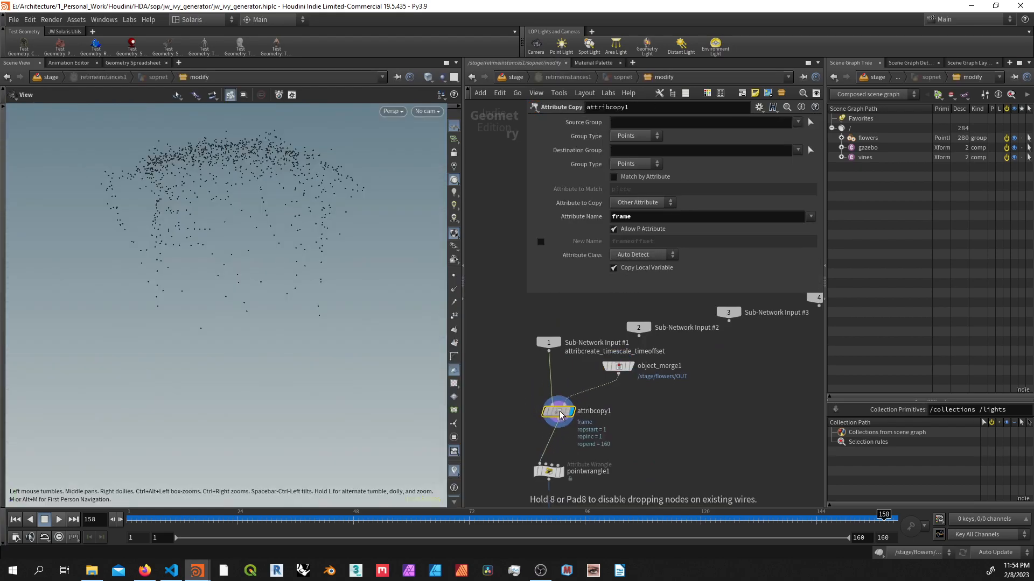
middle_click_drag(560, 416, 593, 401)
mouse_move(594, 402)
left_mouse_down()
mouse_move(585, 404)
mouse_move(598, 405)
left_mouse_up()
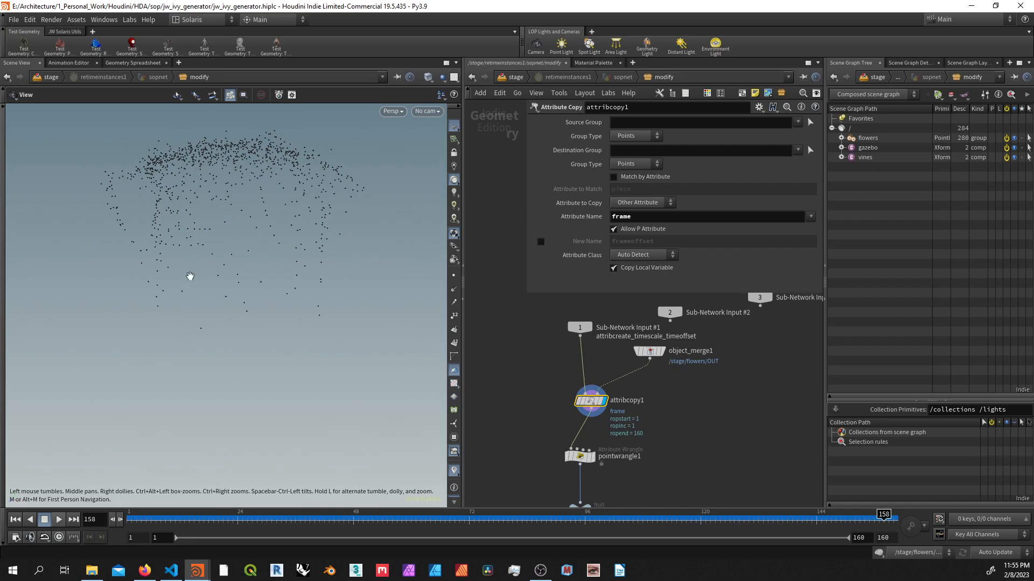
scroll(658, 414, "down", 1)
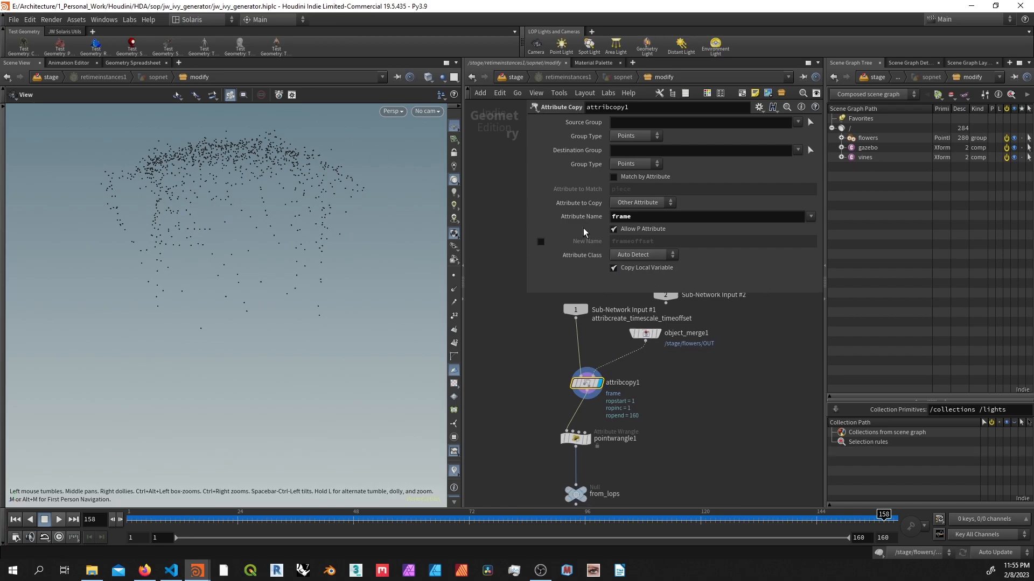
left_click(576, 439)
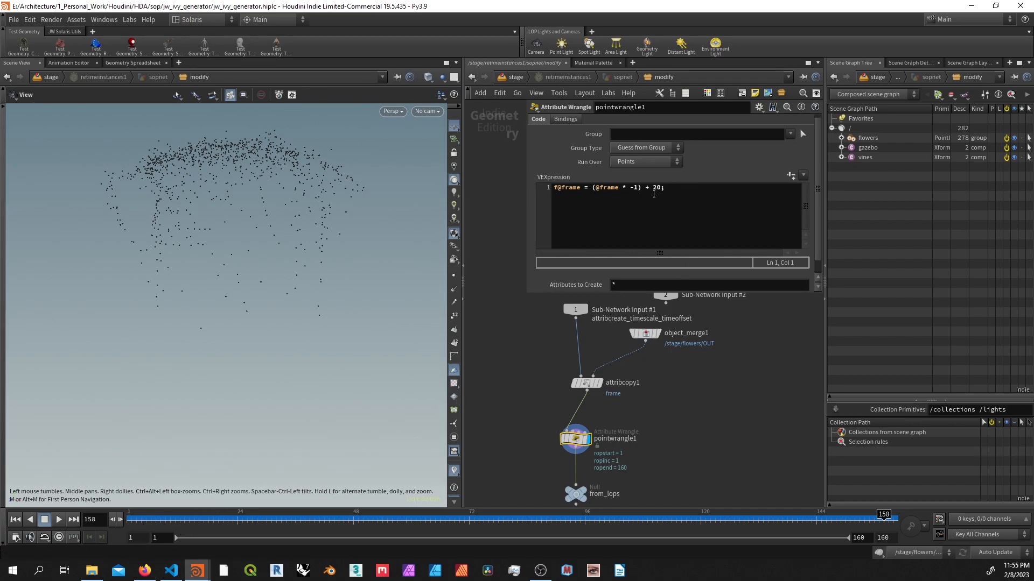
Step: Back at /stage, tumble the viewport around the gazebo covered in vines and flowers
key("u")
key("u")
key("u")
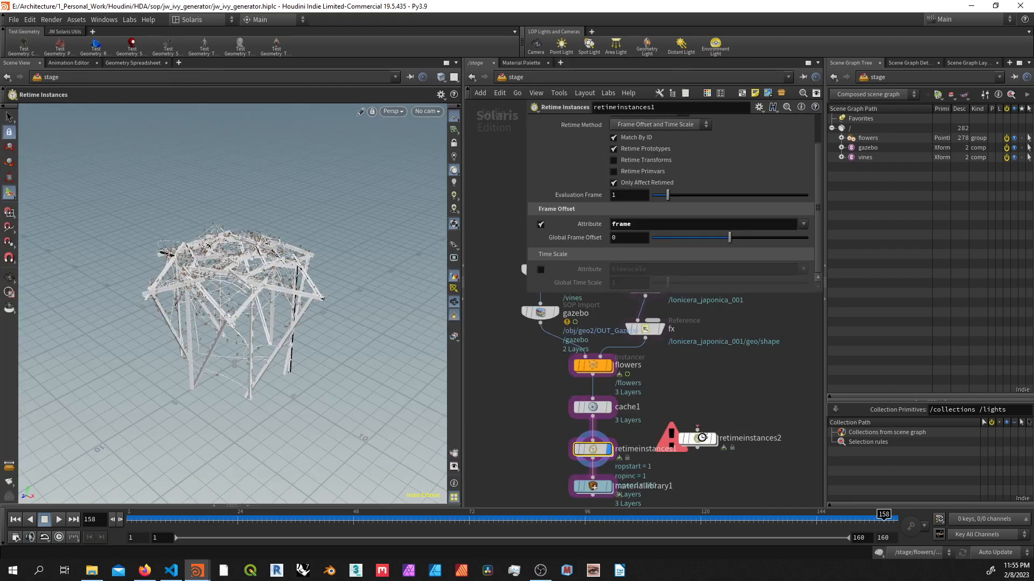
key("Escape")
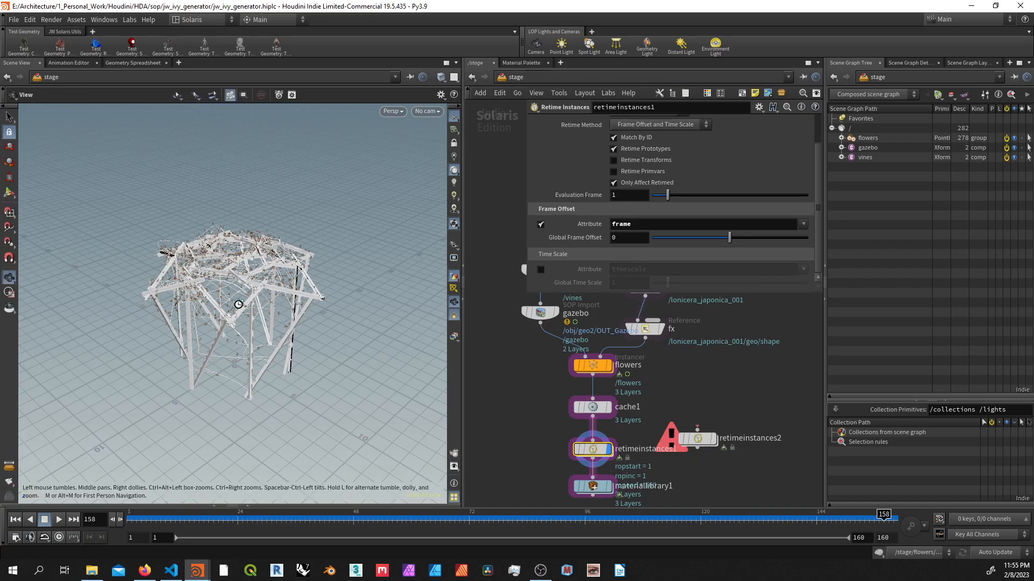
scroll(235, 301, "up", 3)
scroll(242, 295, "up", 3)
scroll(249, 292, "up", 2)
left_click_drag(249, 292, 323, 344)
key("Return")
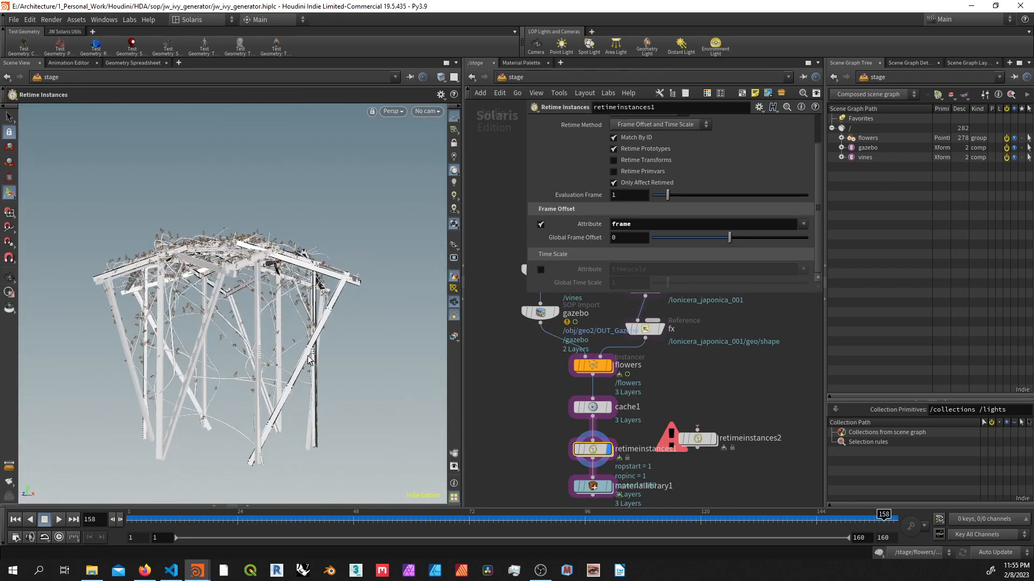